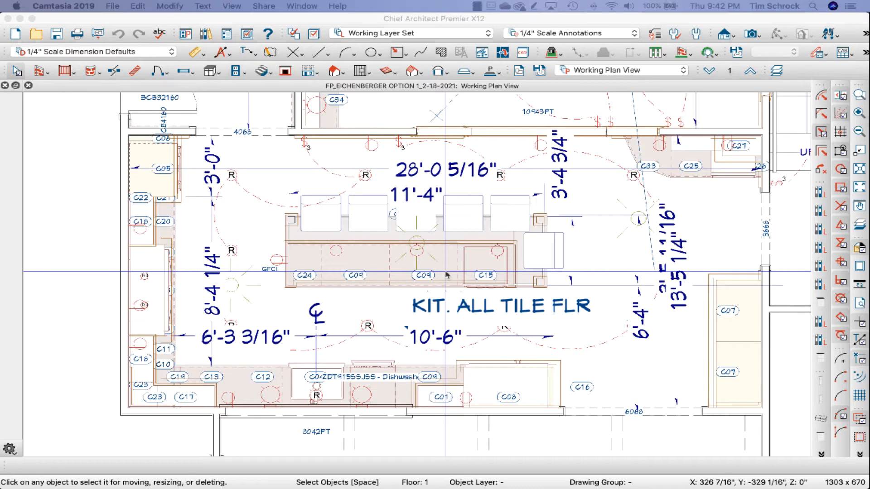
# Step: Browse the team members' project folders inside the Chief Training folder in Finder, then switch back to Chief Architect
pyautogui.moveTo(447, 275); pyautogui.dragTo(280, 156)
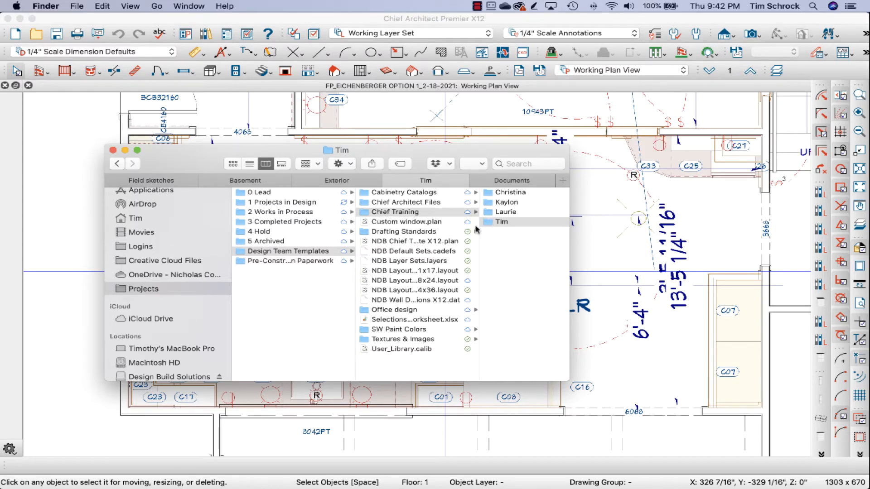
pyautogui.hscroll(5, 474, 229)
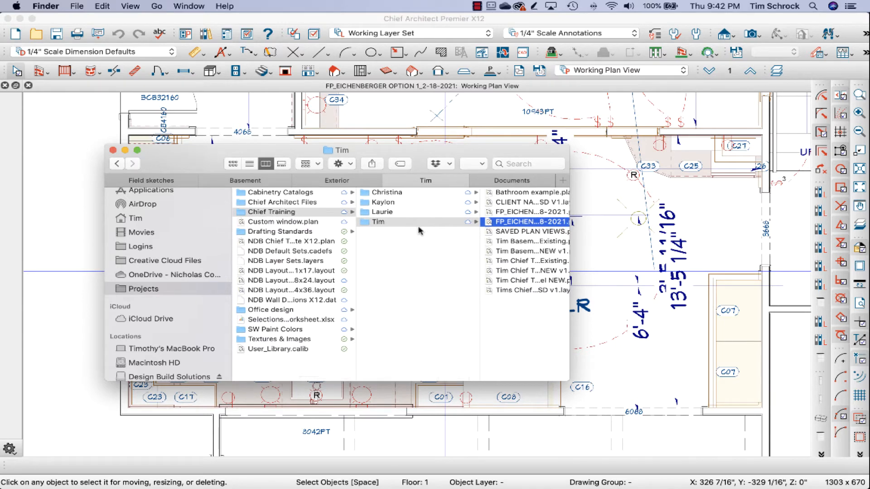
pyautogui.hscroll(5, 517, 228)
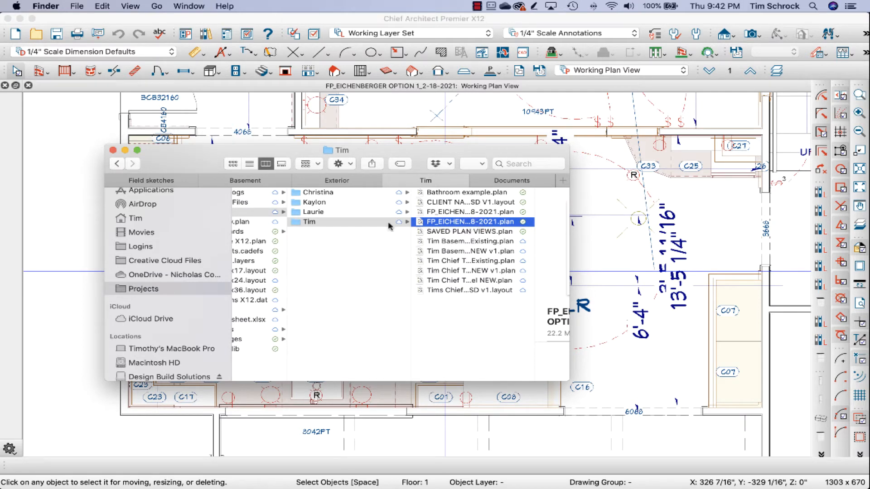
pyautogui.click(334, 212)
pyautogui.click(338, 203)
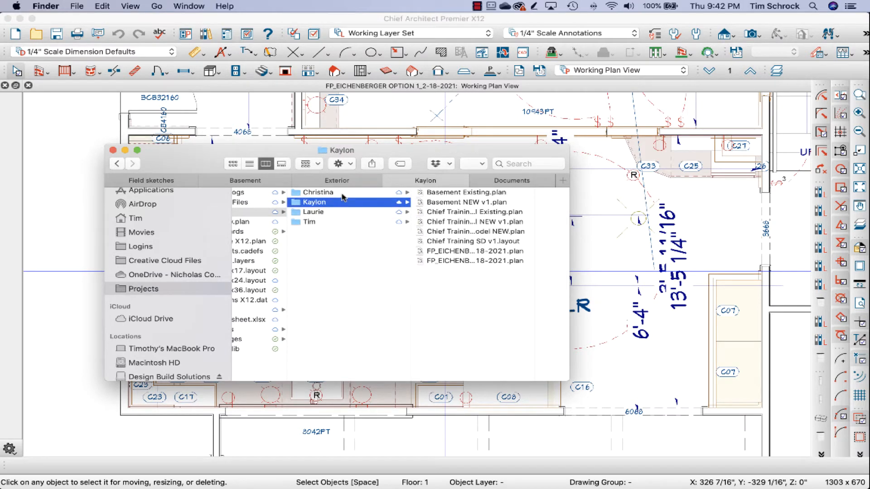
pyautogui.click(342, 195)
pyautogui.click(344, 221)
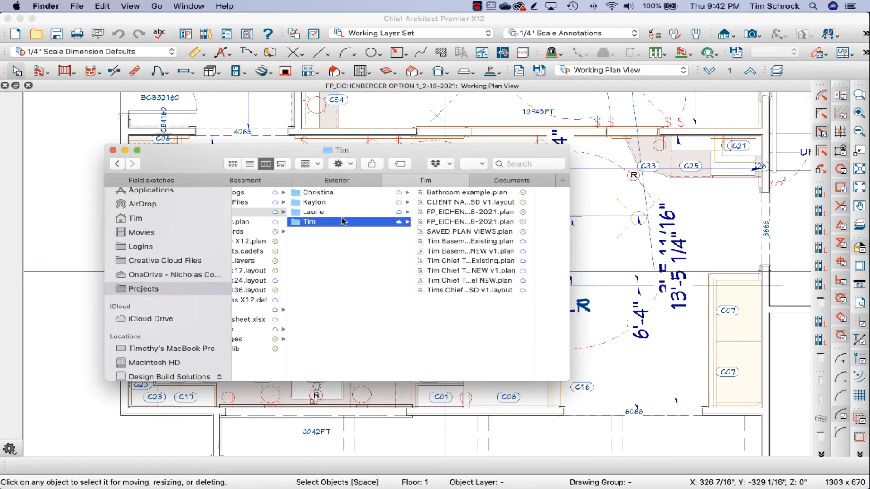
pyautogui.click(484, 87)
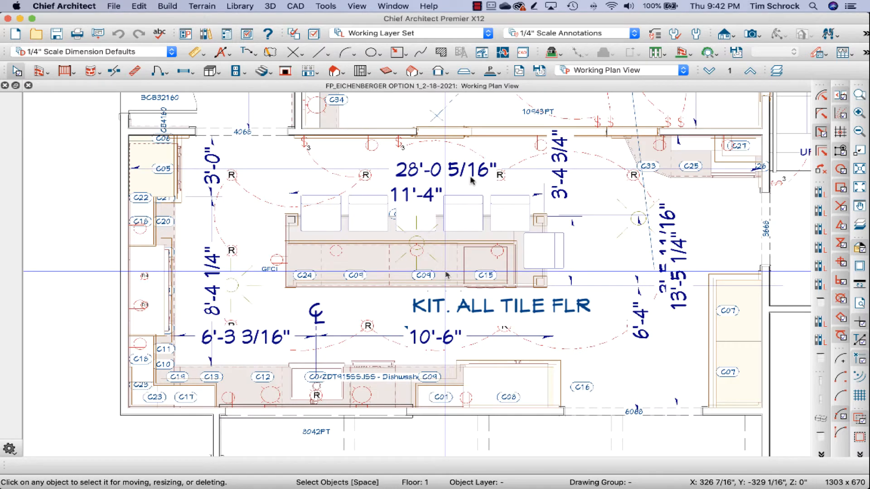
# Step: Check which dimension default the kitchen's overall horizontal dimension line inherits, leaving its settings as they are
pyautogui.click(256, 169)
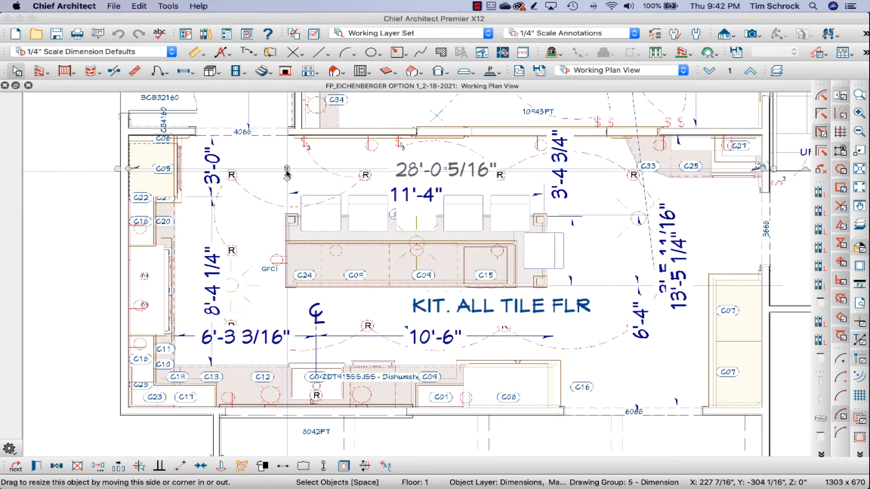
pyautogui.doubleClick(285, 170)
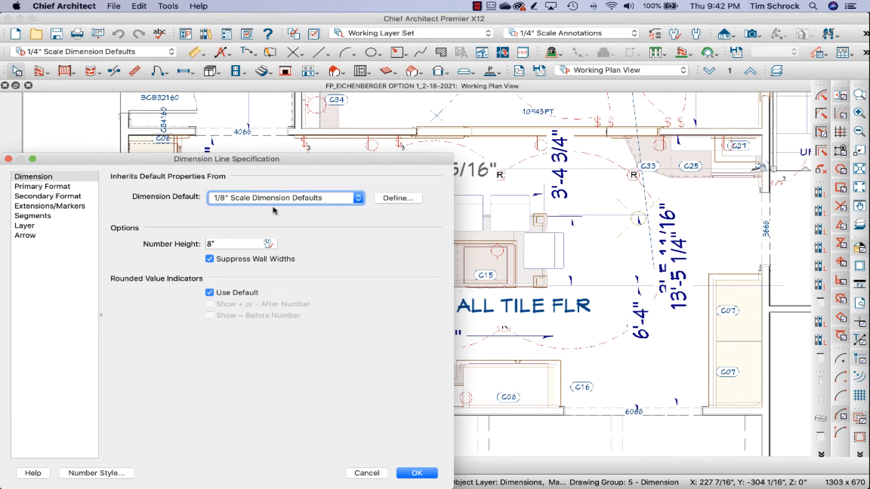
pyautogui.click(370, 478)
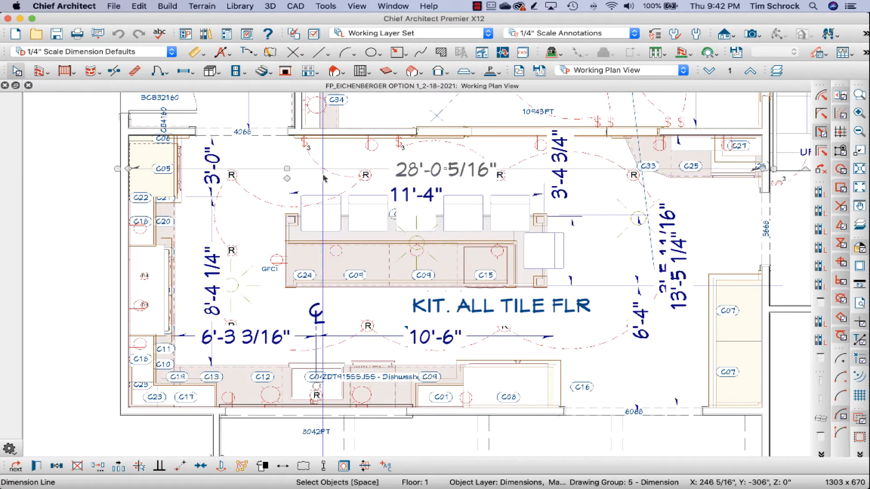
pyautogui.click(298, 168)
pyautogui.click(271, 168)
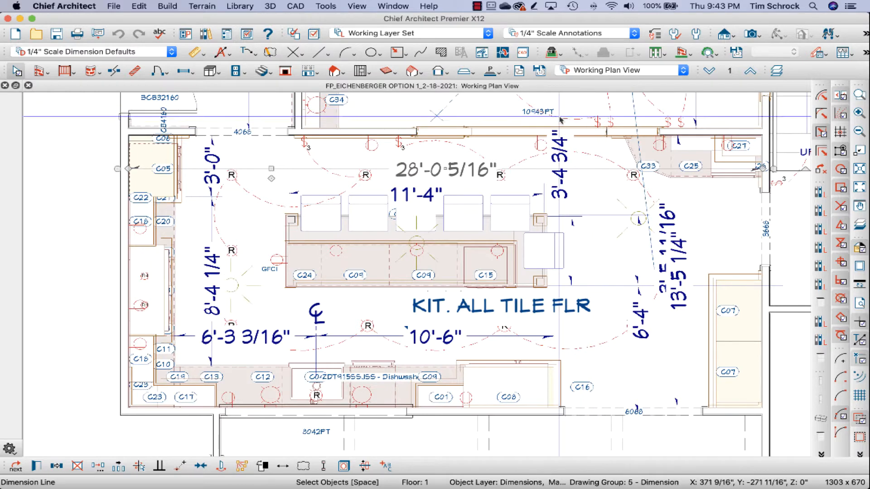
# Step: Create a new layout from the template NDB Layout Template 11x17.layout in Projects > Design Team Templates and go to page 2
pyautogui.click(111, 7)
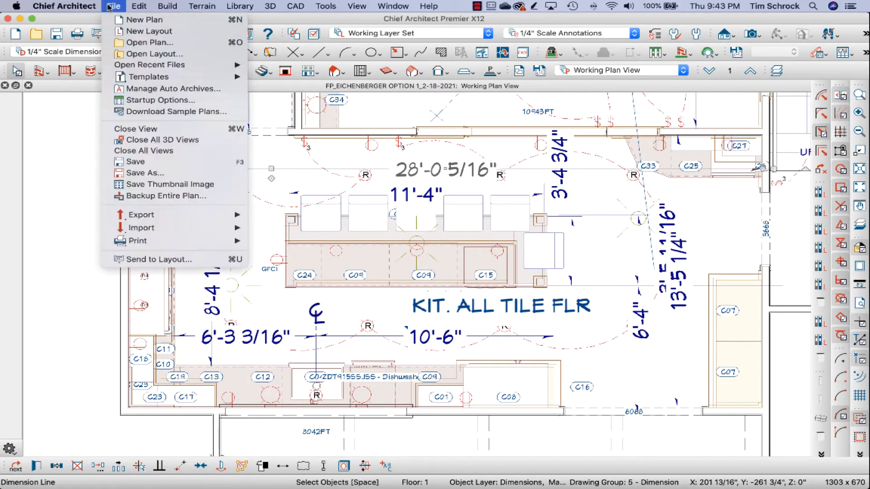
pyautogui.moveTo(154, 79)
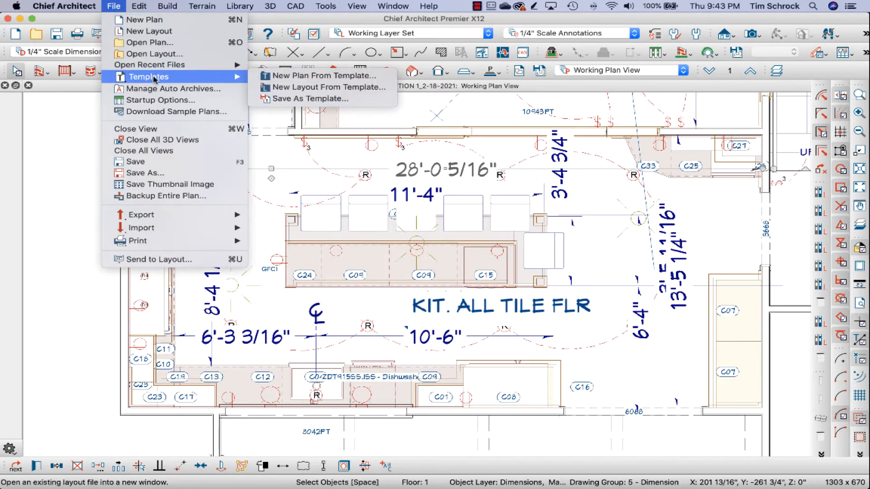
pyautogui.click(293, 87)
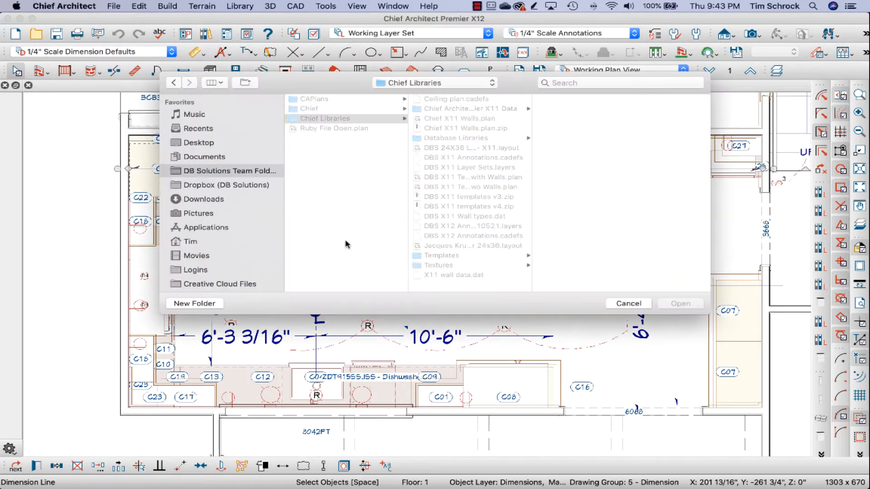
pyautogui.scroll(-2, 240, 244)
pyautogui.scroll(-2, 240, 244)
pyautogui.click(227, 243)
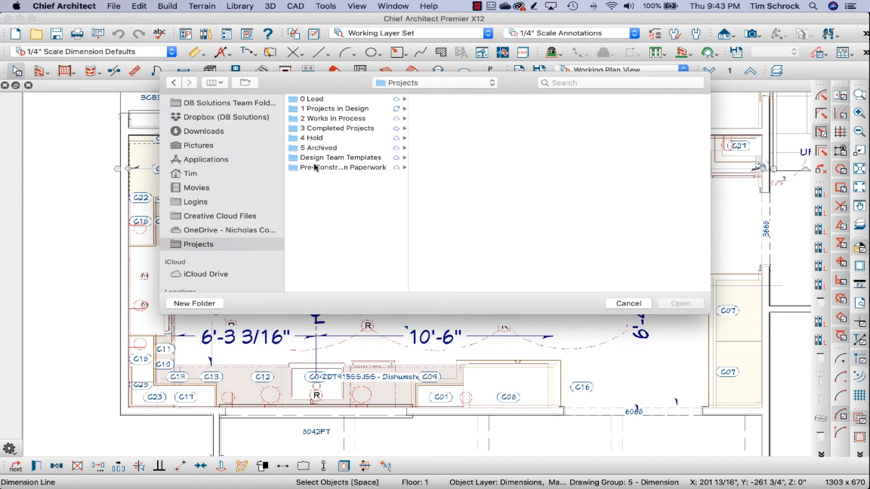
pyautogui.click(357, 161)
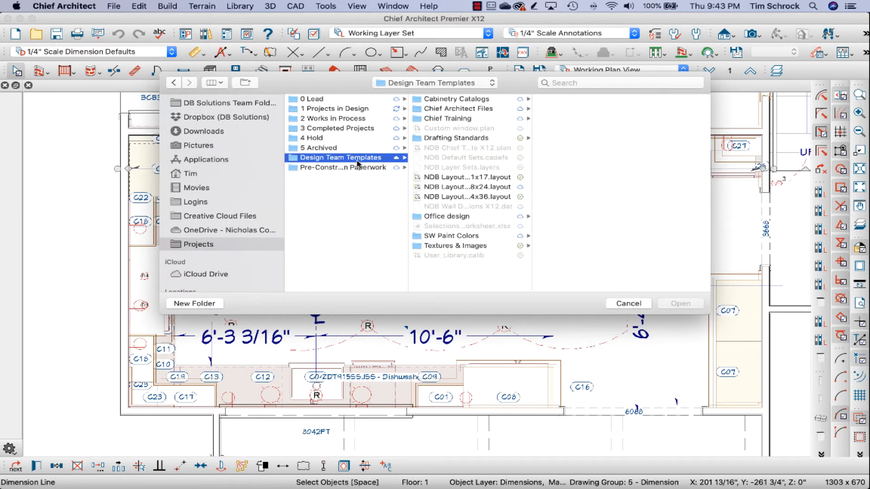
pyautogui.click(467, 178)
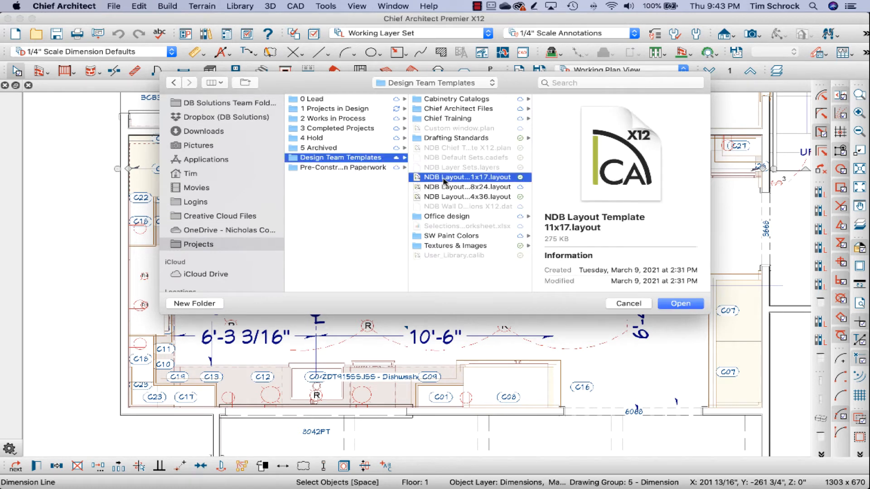
pyautogui.click(681, 304)
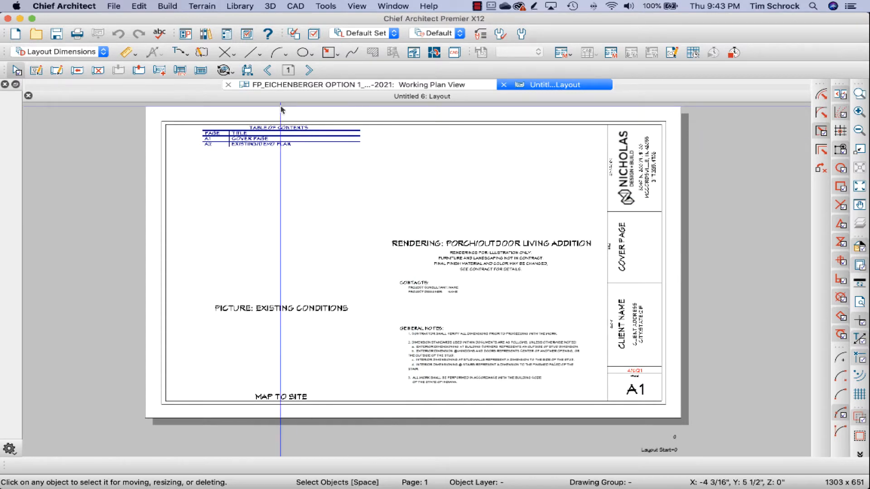
pyautogui.click(310, 71)
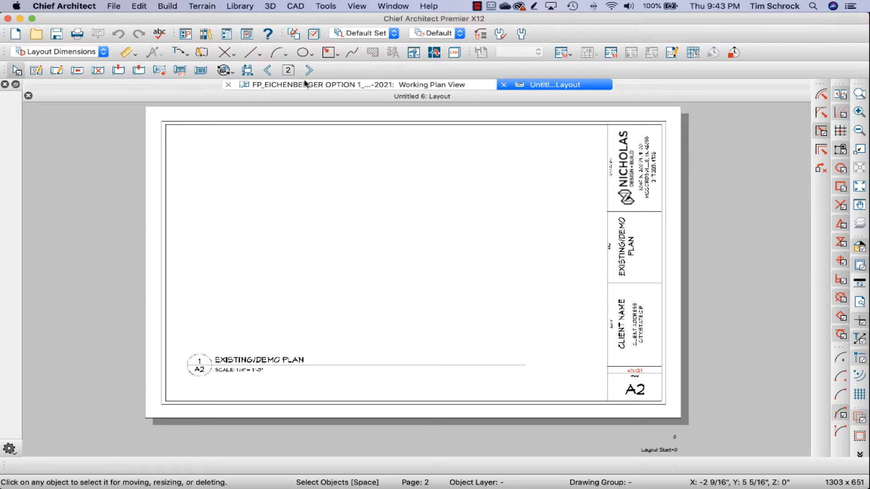
pyautogui.click(304, 86)
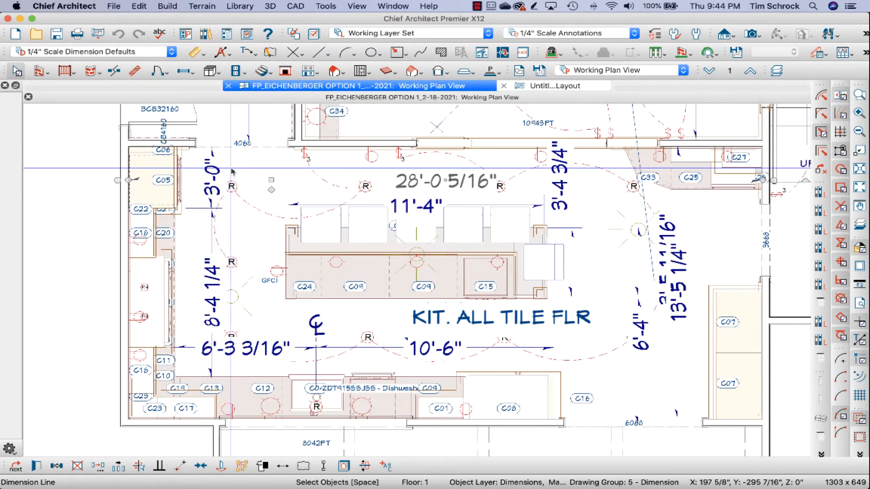
pyautogui.scroll(-2, 228, 172)
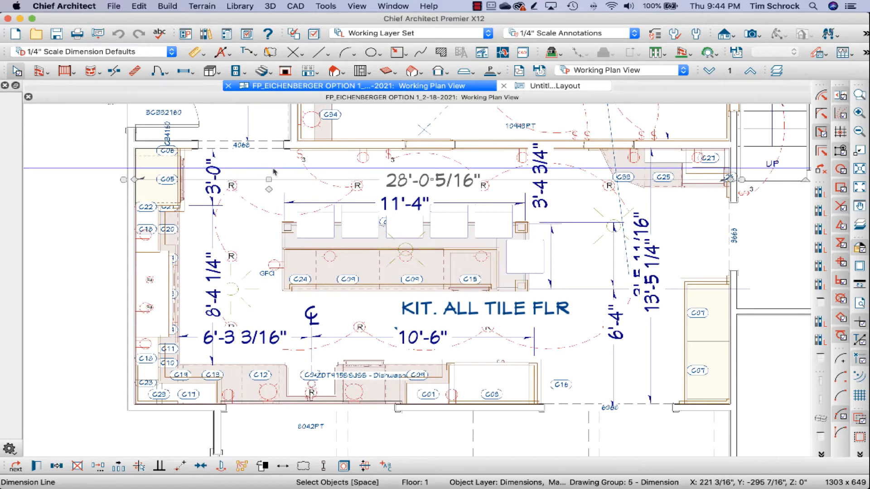
pyautogui.scroll(2, 312, 175)
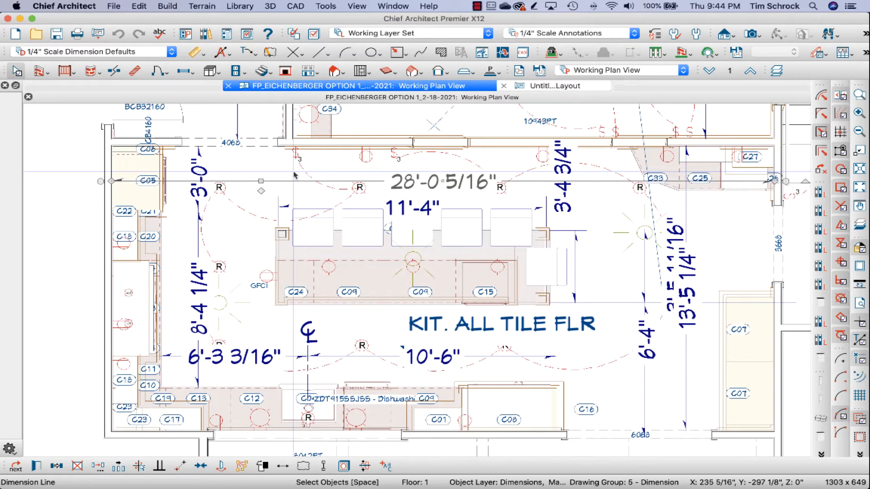
pyautogui.scroll(-1, 313, 174)
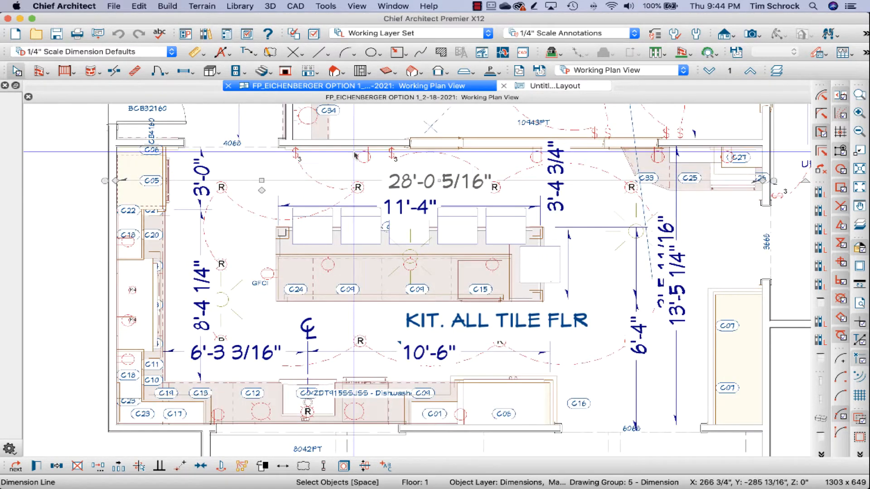
pyautogui.click(550, 87)
pyautogui.click(463, 89)
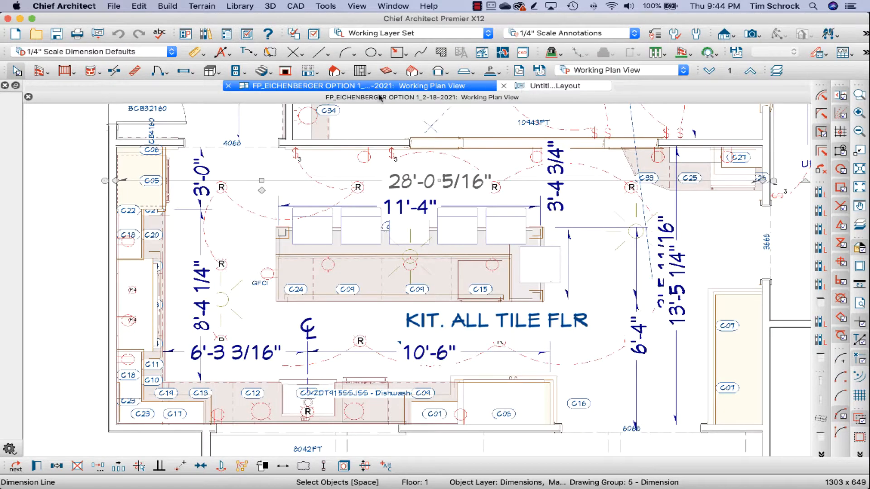
pyautogui.click(100, 38)
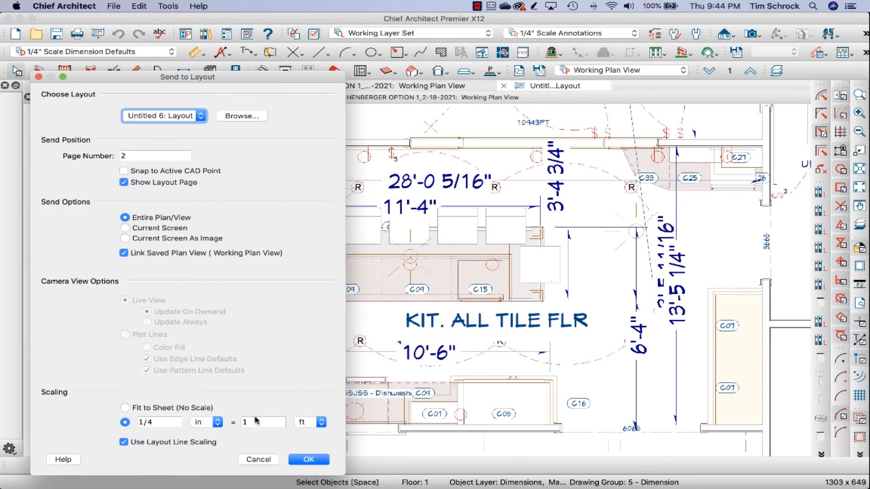
pyautogui.click(259, 459)
# Step: Save the untitled layout as the client's surname plus "Layout" in the trainer's own folder under Design Team Templates > Chief Training
pyautogui.click(557, 87)
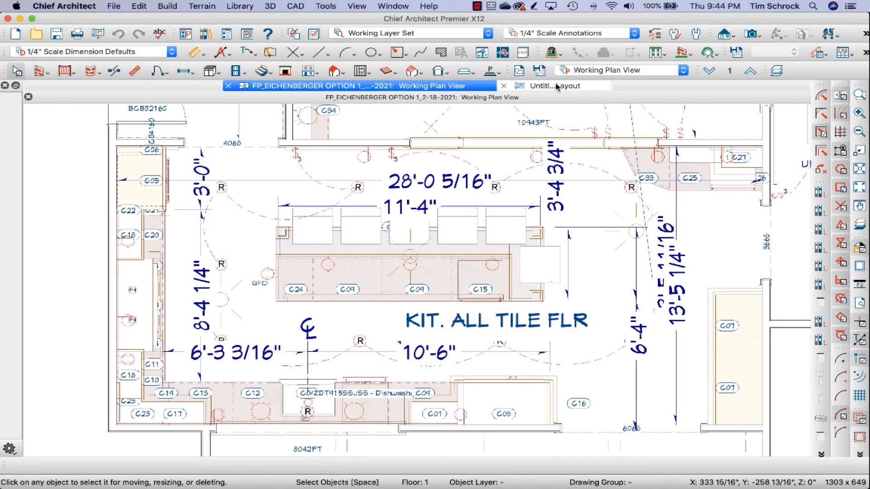
pyautogui.click(56, 35)
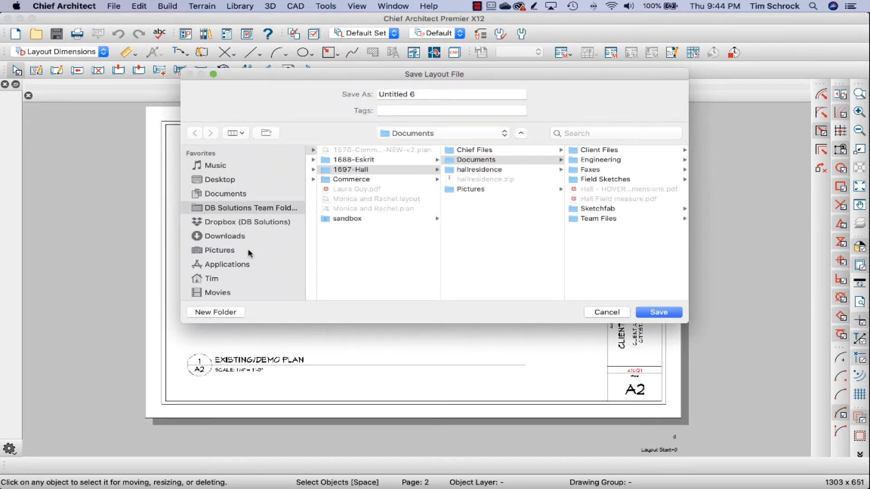
pyautogui.scroll(-5, 254, 284)
pyautogui.click(260, 270)
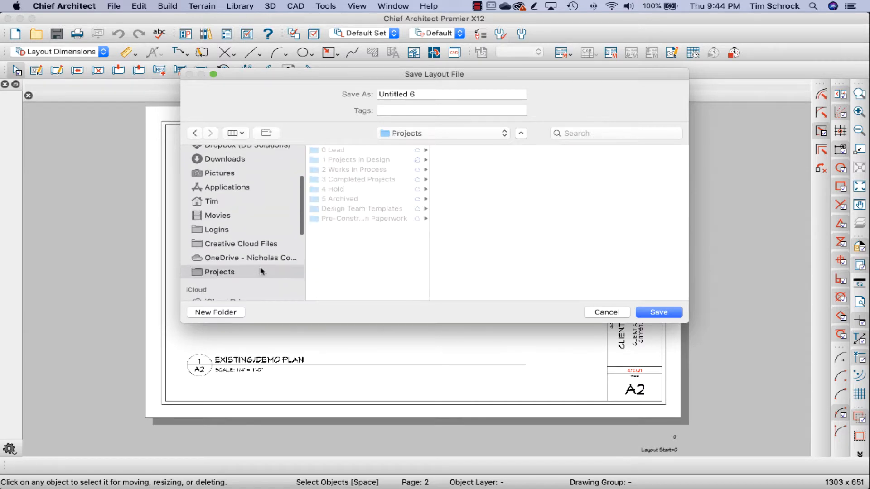
pyautogui.click(382, 209)
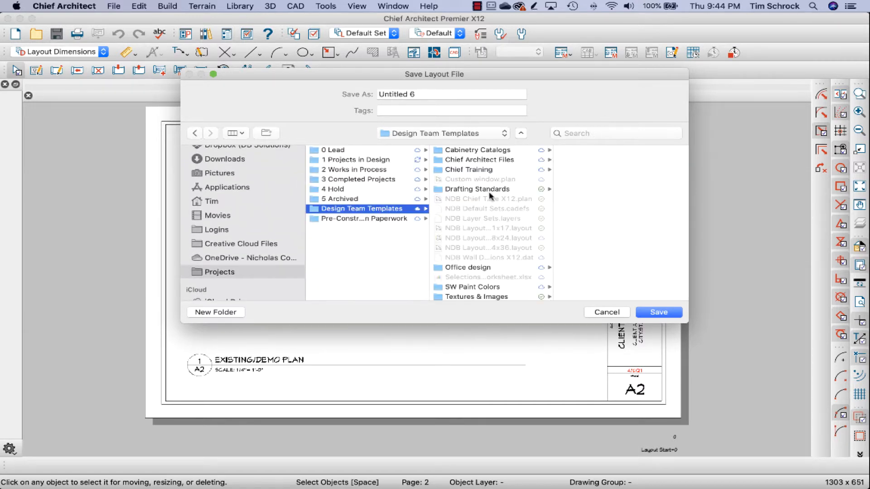
pyautogui.scroll(-1, 488, 276)
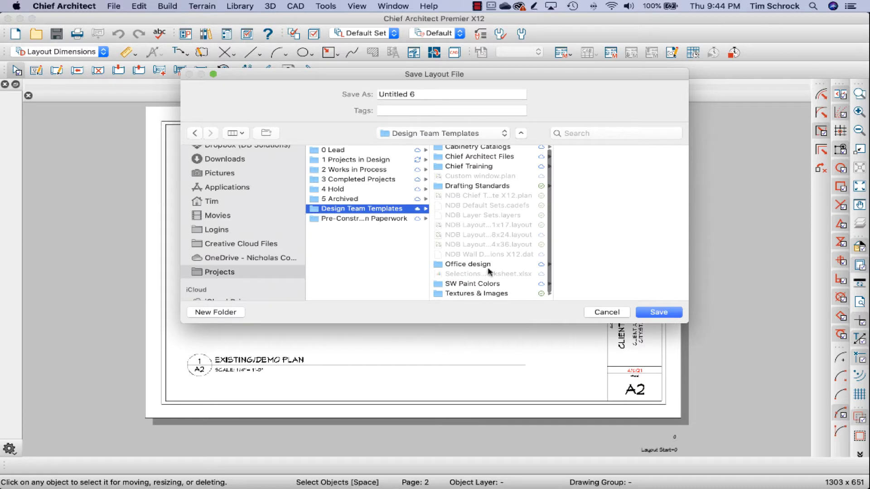
pyautogui.click(496, 168)
pyautogui.click(597, 179)
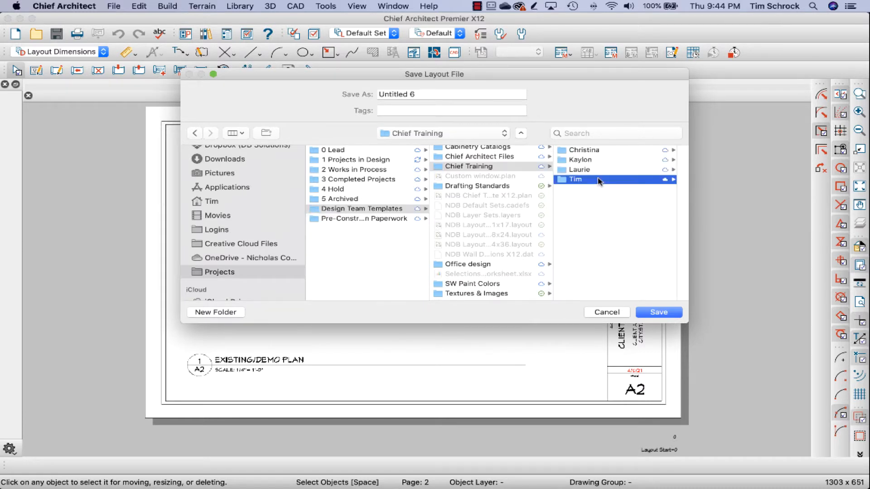
pyautogui.tripleClick(410, 93)
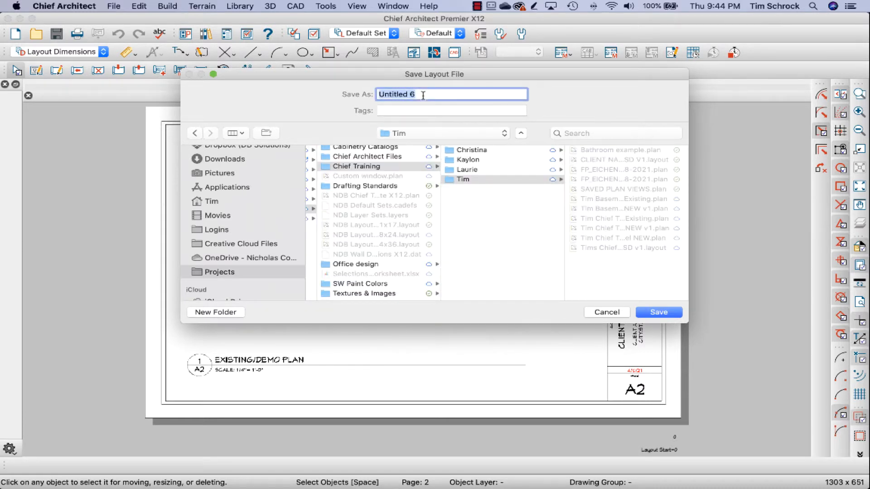
pyautogui.write('Eichenburg Layout')
pyautogui.press('Return')
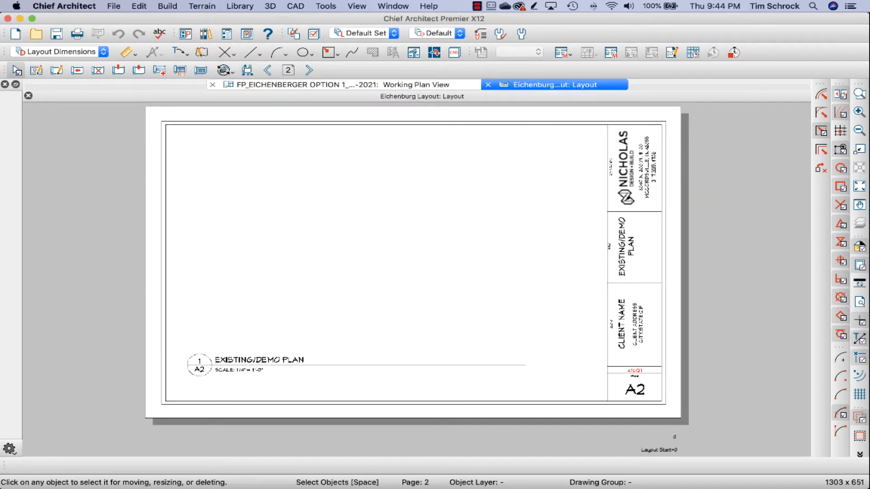
# Step: Send the current screen of the kitchen's working plan view to page 2 of the open client layout at 1/2 in = 1 ft
pyautogui.click(416, 86)
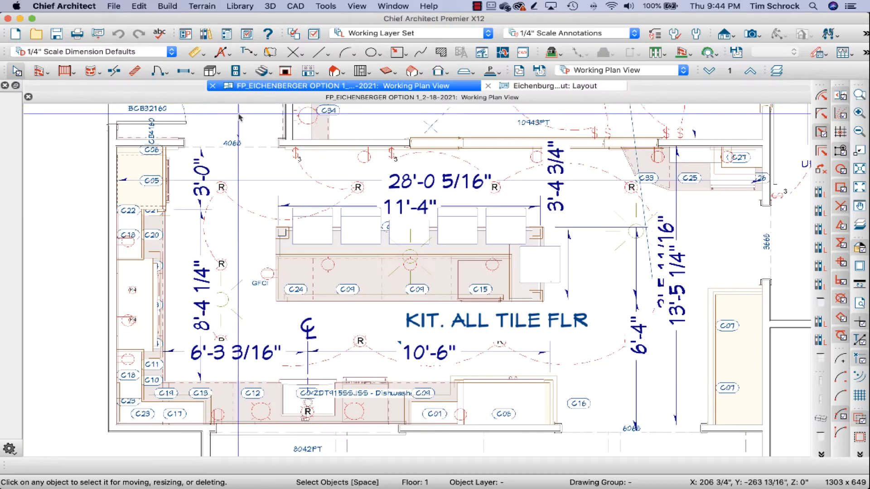
pyautogui.click(98, 34)
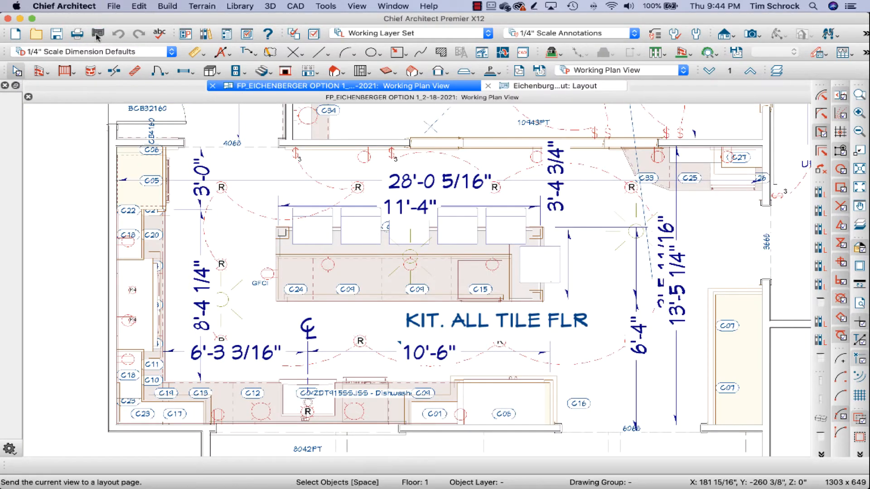
pyautogui.click(197, 116)
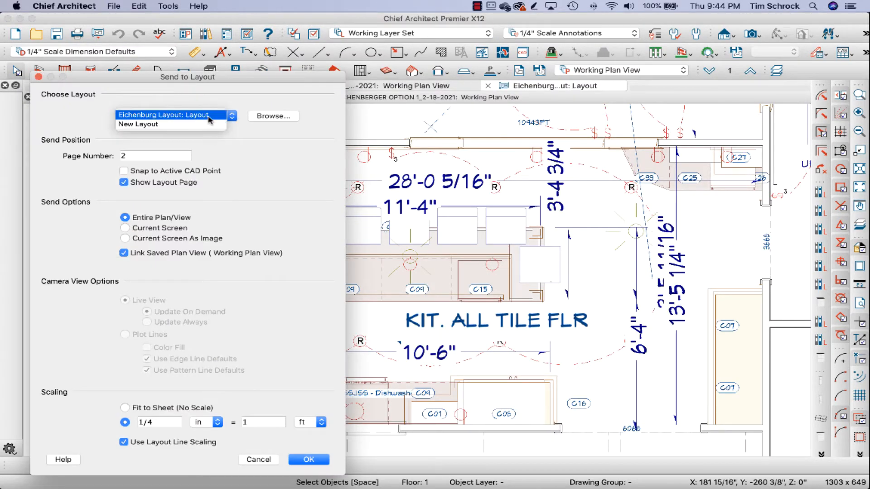
pyautogui.click(210, 120)
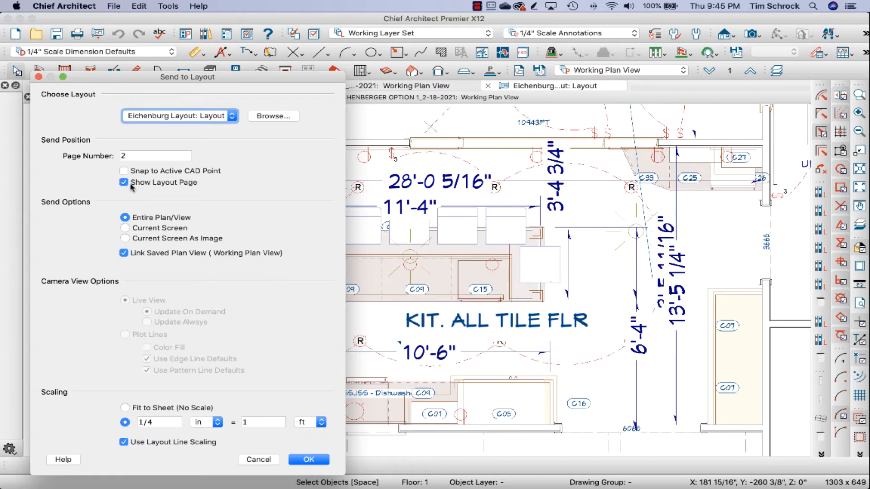
pyautogui.click(126, 229)
pyautogui.doubleClick(158, 422)
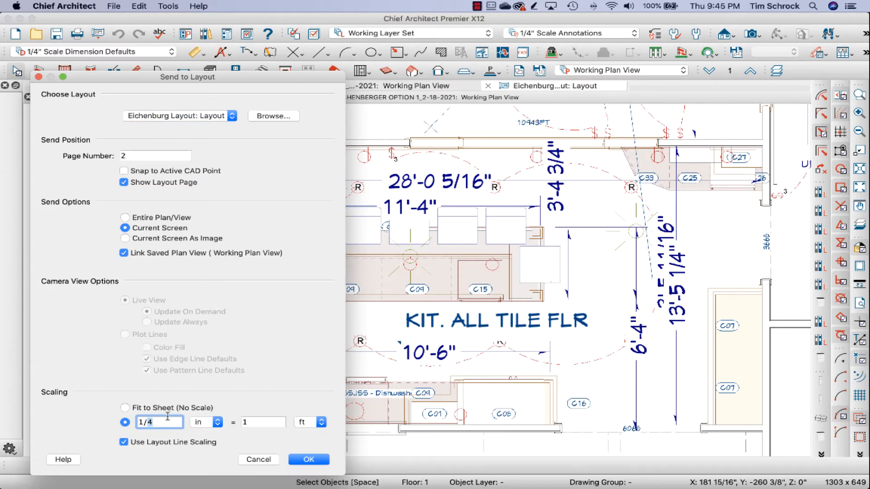
pyautogui.write('2')
pyautogui.click(308, 460)
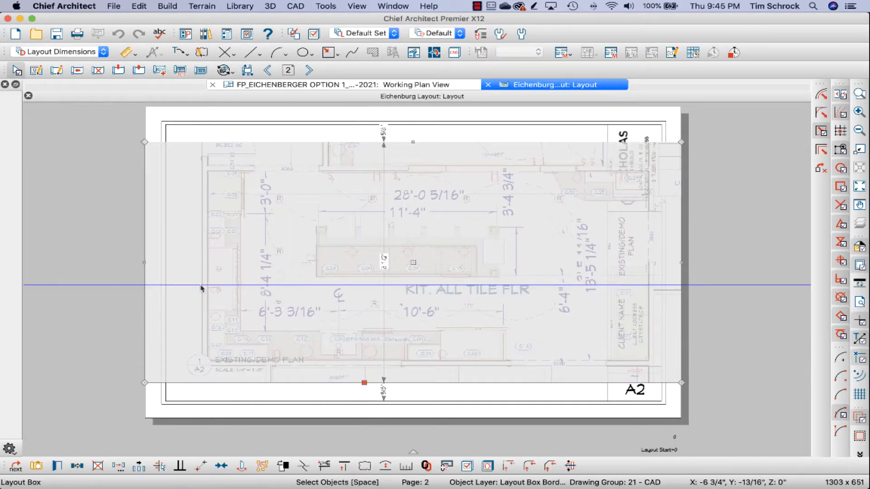
# Step: Crop the plan's layout box on both sides to about 1'-2 7/16" wide and shift it left, clear of most of the title block
pyautogui.moveTo(145, 262); pyautogui.dragTo(197, 256)
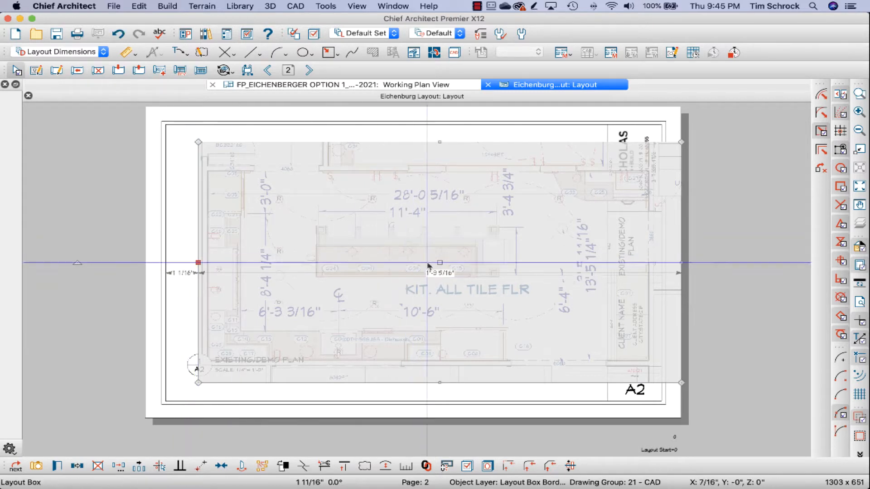
pyautogui.moveTo(440, 263); pyautogui.dragTo(412, 263)
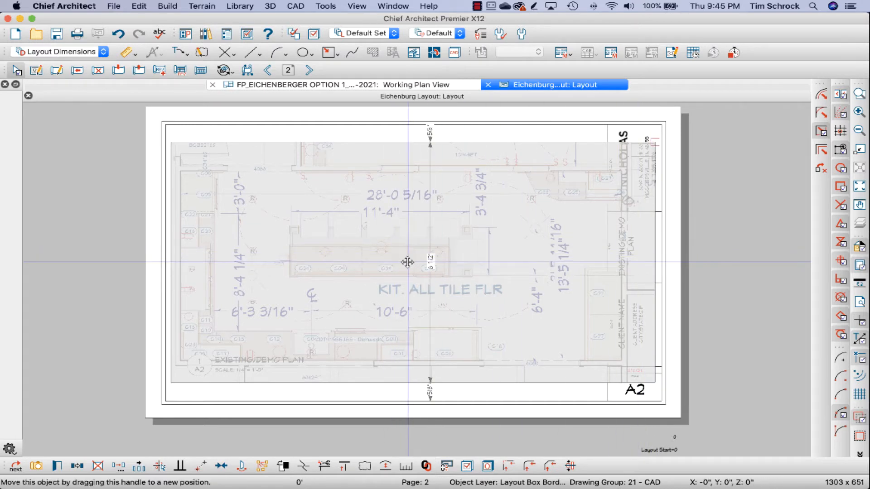
pyautogui.moveTo(408, 263); pyautogui.dragTo(404, 263)
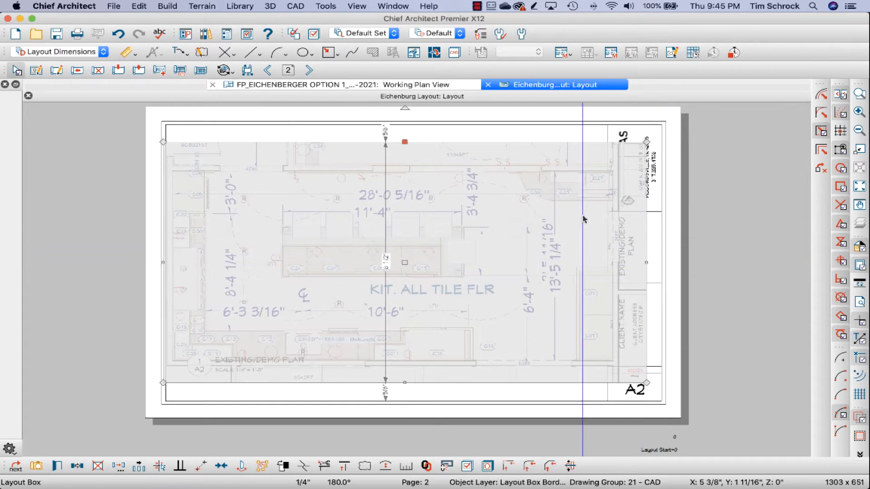
pyautogui.moveTo(646, 261); pyautogui.dragTo(618, 262)
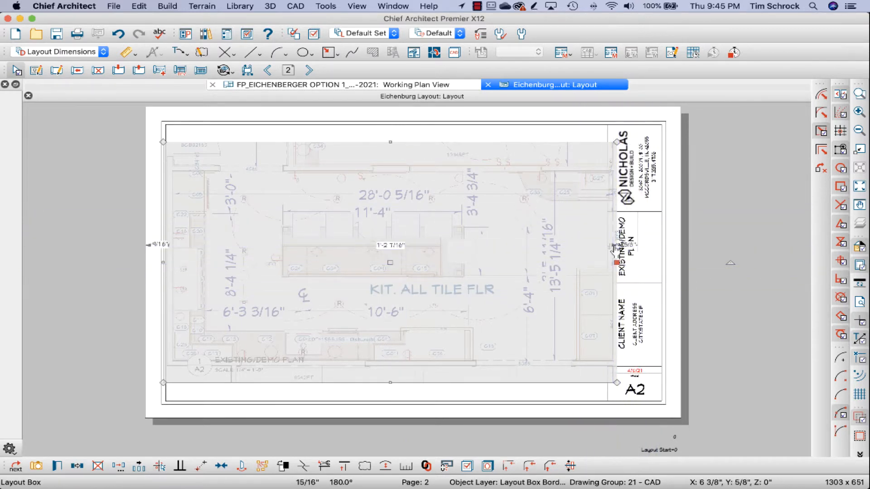
pyautogui.click(748, 274)
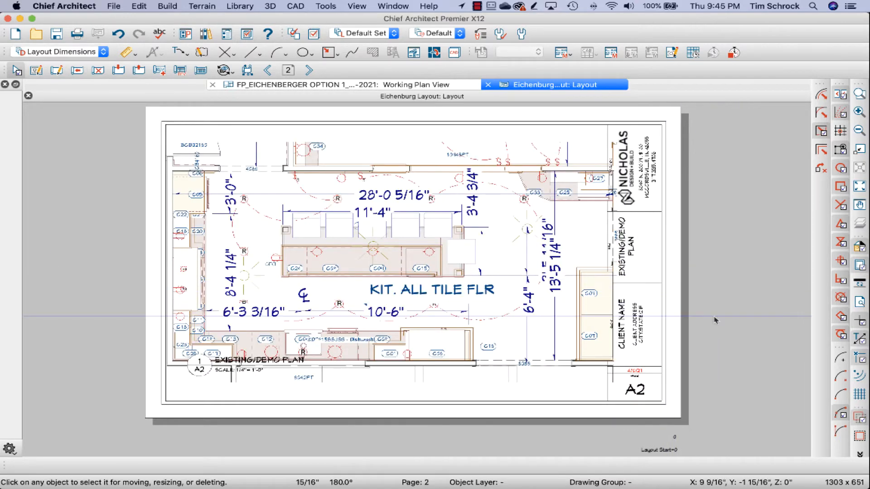
# Step: Rescale the plan's layout box to 1/4 in = 1 ft and move it about 11/16" up and slightly left
pyautogui.click(467, 259)
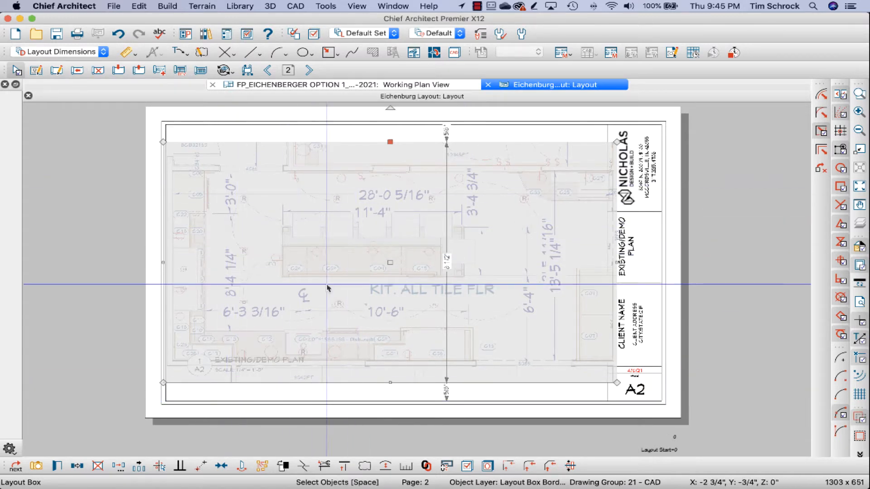
pyautogui.click(331, 227)
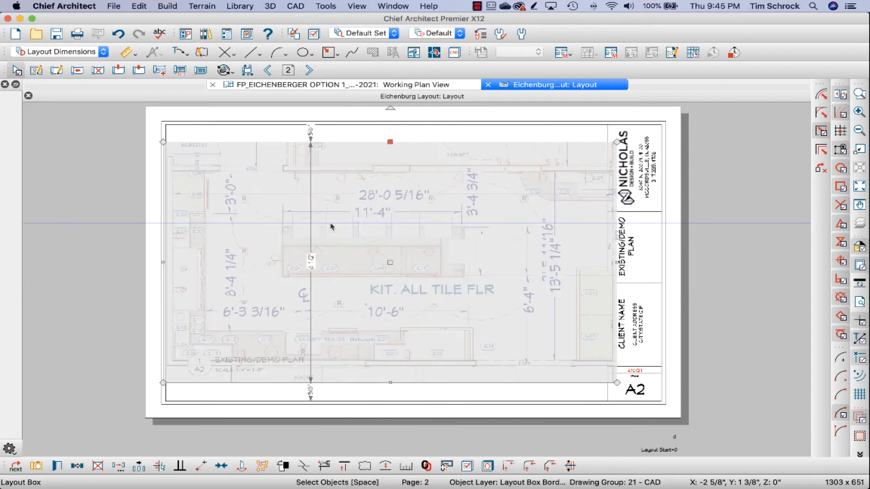
pyautogui.click(407, 472)
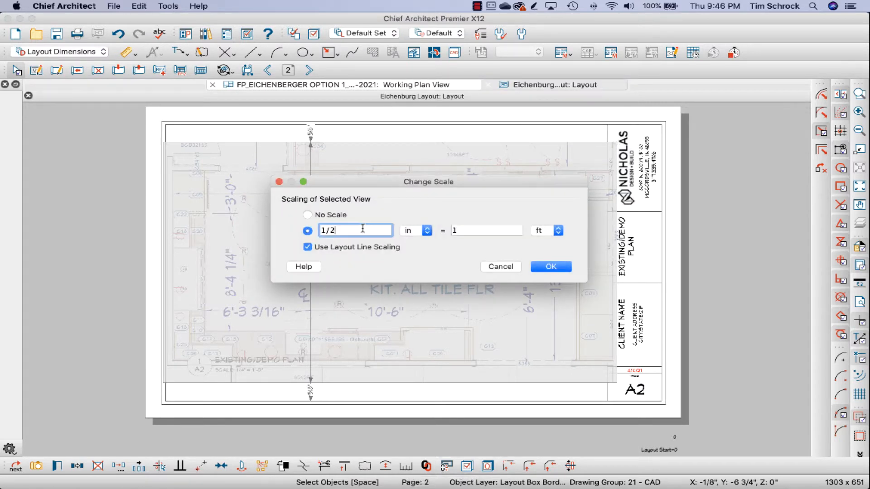
pyautogui.press('Return')
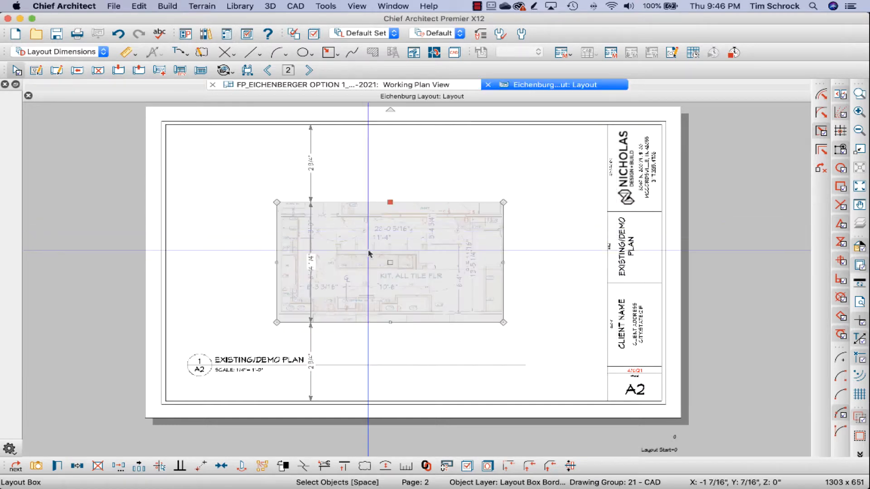
pyautogui.moveTo(390, 263); pyautogui.dragTo(385, 242)
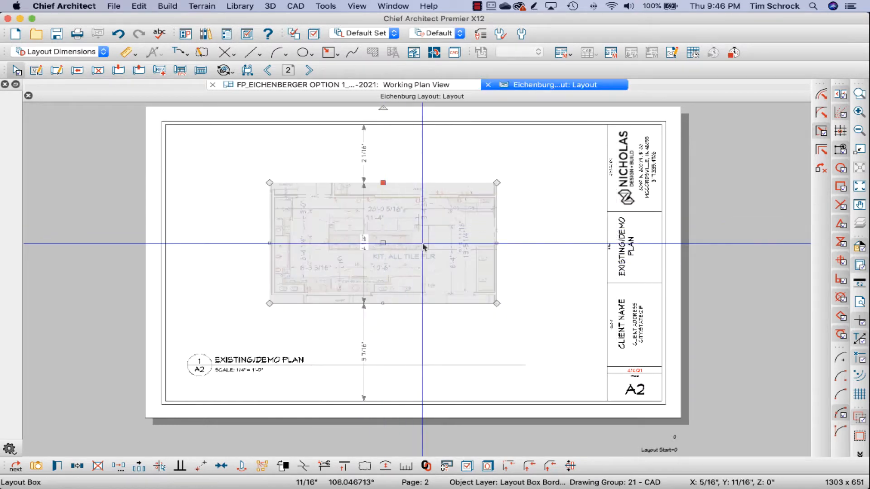
pyautogui.click(469, 248)
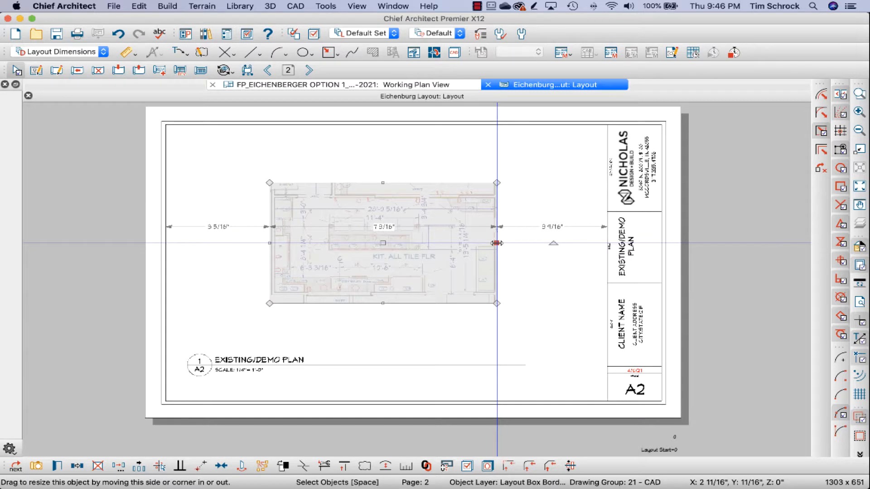
# Step: Crop the layout box's right side to about 5 7/16" wide, and rescale the view to 1/2 in = 1 ft, repositioning it within the border
pyautogui.moveTo(498, 243); pyautogui.dragTo(440, 248)
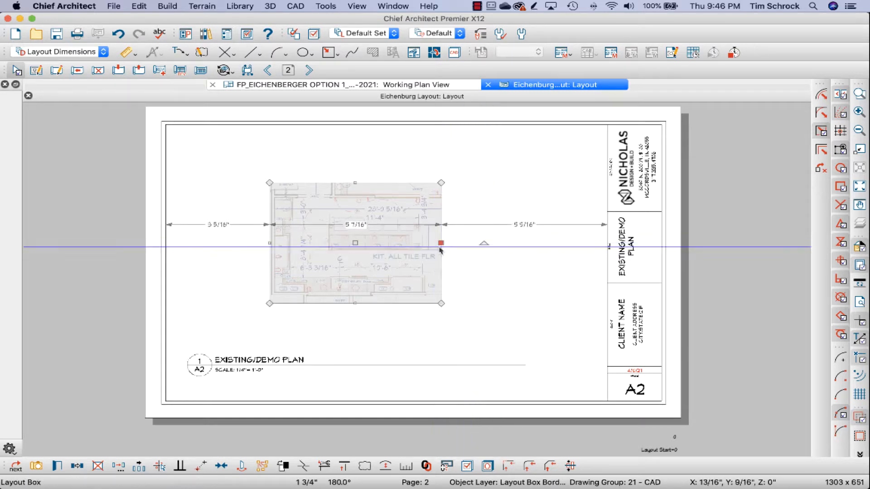
pyautogui.click(406, 466)
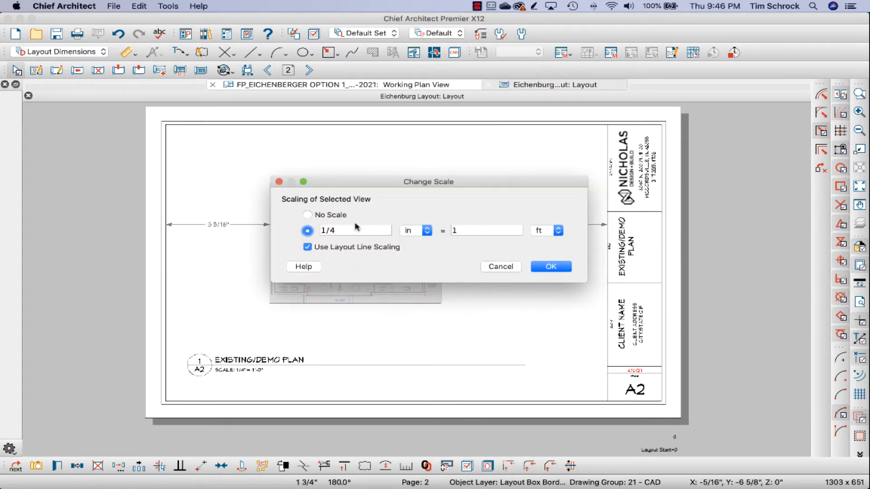
pyautogui.press('Return')
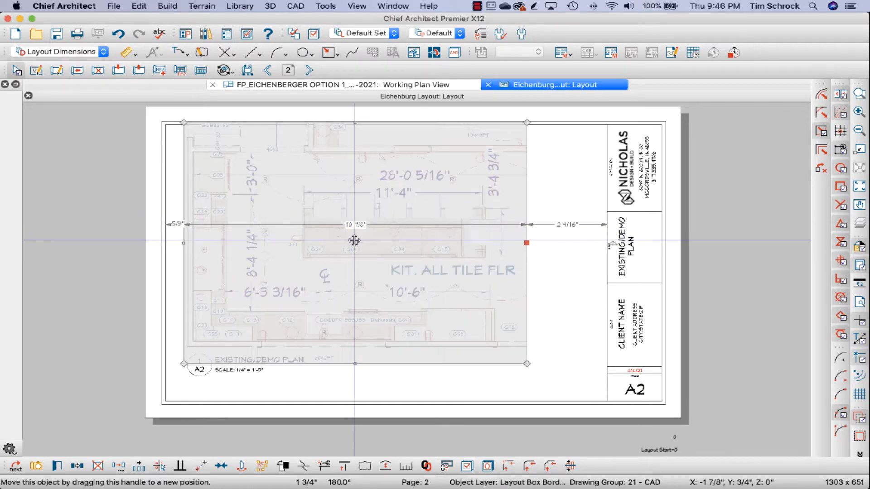
pyautogui.moveTo(356, 247); pyautogui.dragTo(362, 257)
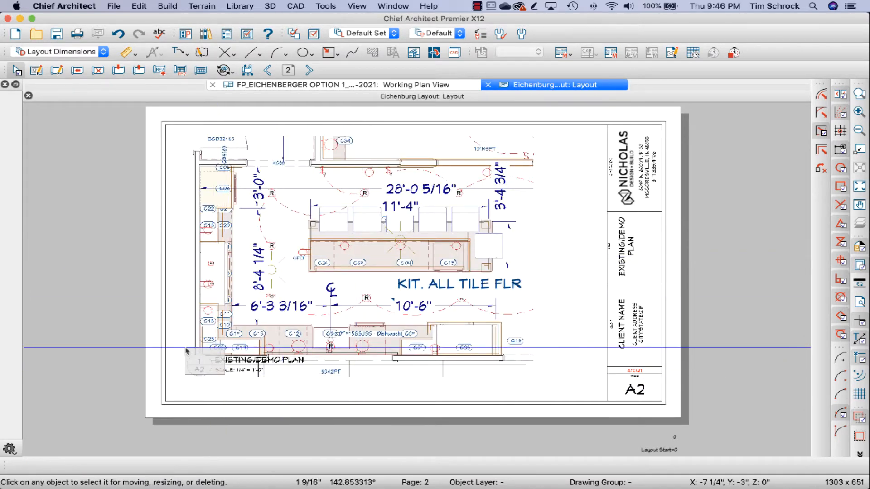
# Step: Try to select only the EXISTING/DEMO PLAN view title with a selection marquee
pyautogui.click(185, 351)
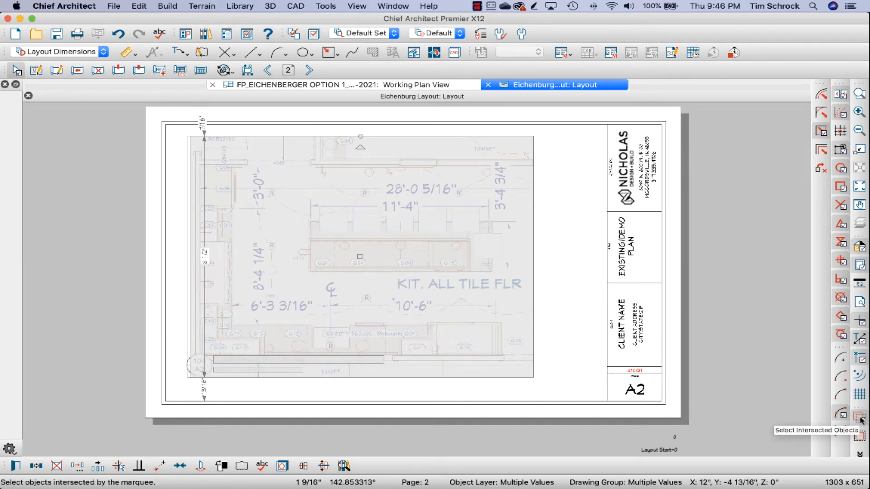
pyautogui.click(859, 436)
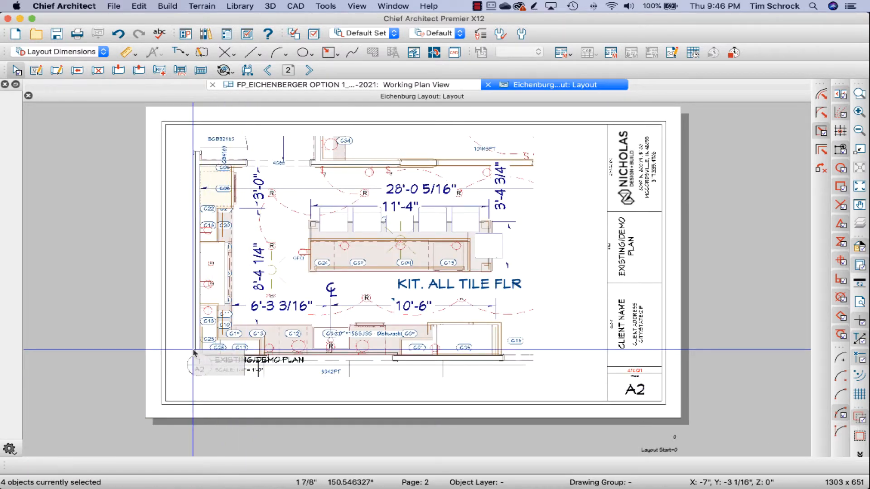
pyautogui.moveTo(244, 376); pyautogui.dragTo(193, 349)
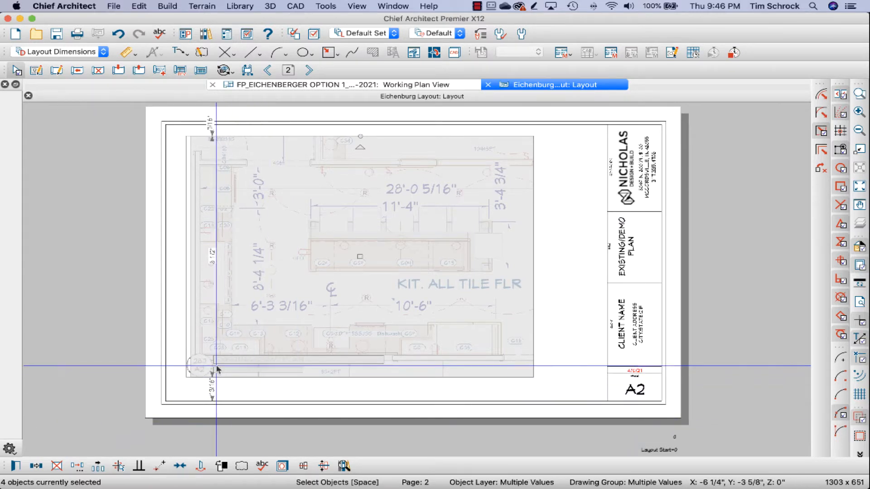
pyautogui.click(188, 386)
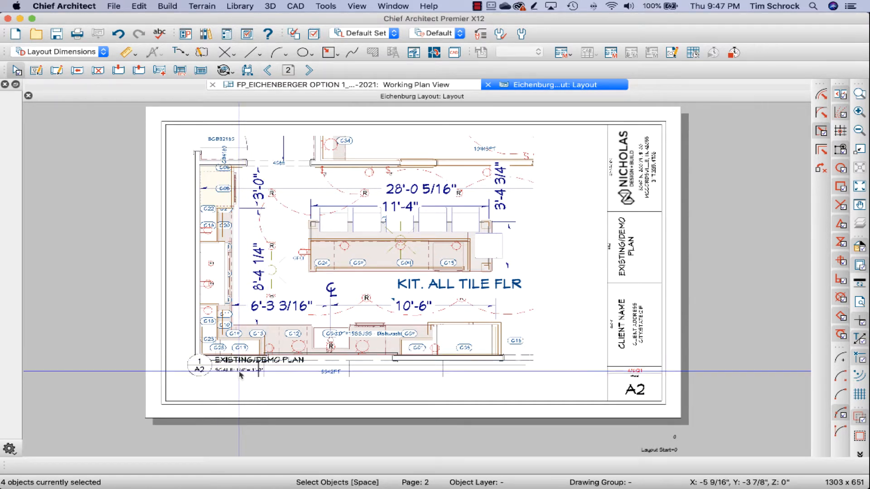
pyautogui.click(263, 306)
# Step: Select the EXISTING/DEMO PLAN title's callout, text and line without the layout box, and move them about 11/16" down
pyautogui.moveTo(259, 393); pyautogui.dragTo(178, 337)
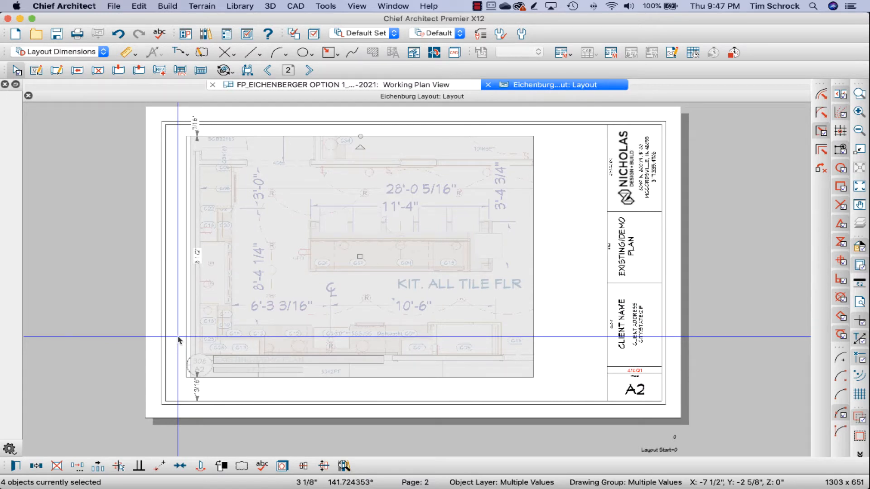
pyautogui.keyDown('shift'); pyautogui.click(322, 279); pyautogui.keyUp('shift')
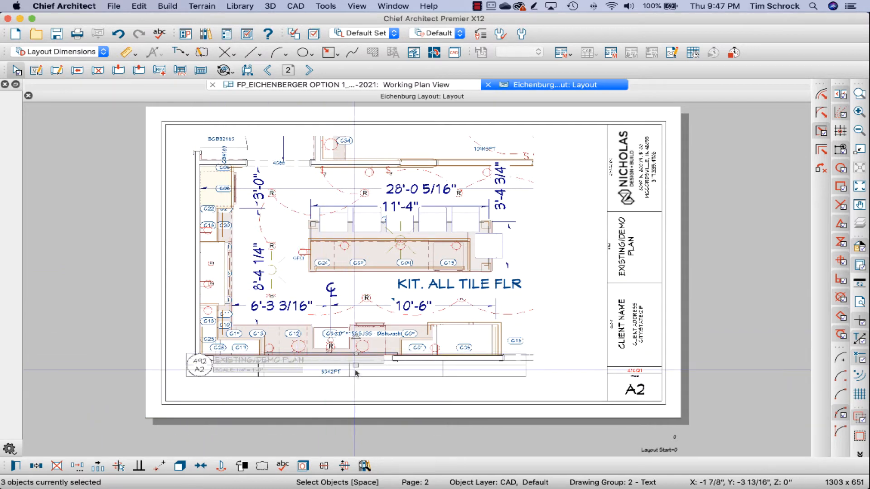
pyautogui.moveTo(358, 365); pyautogui.dragTo(358, 385)
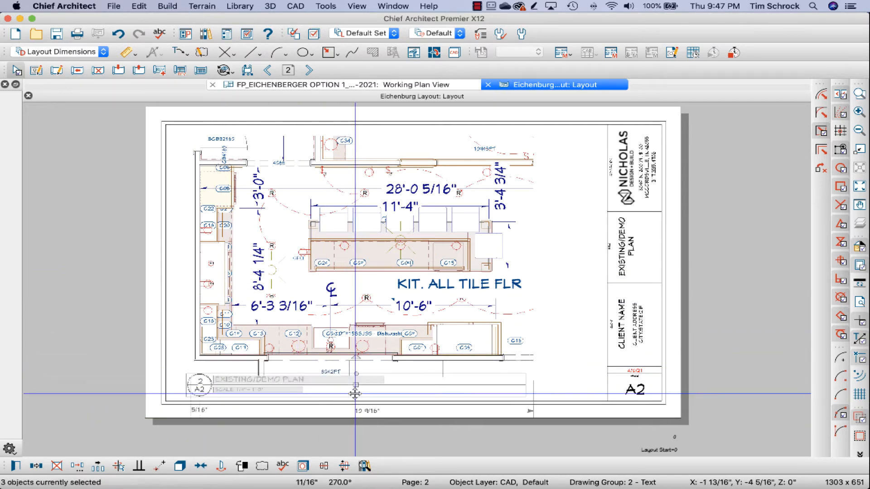
# Step: Crop the plan's layout box at its bottom and top to about 7 7/16" high, moving it 5/8" up above the title
pyautogui.click(362, 367)
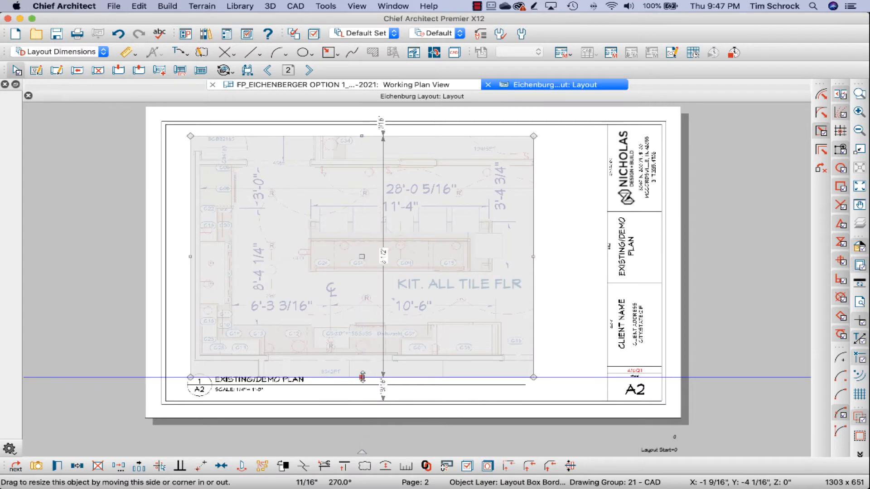
pyautogui.moveTo(363, 367); pyautogui.dragTo(362, 367)
pyautogui.click(365, 268)
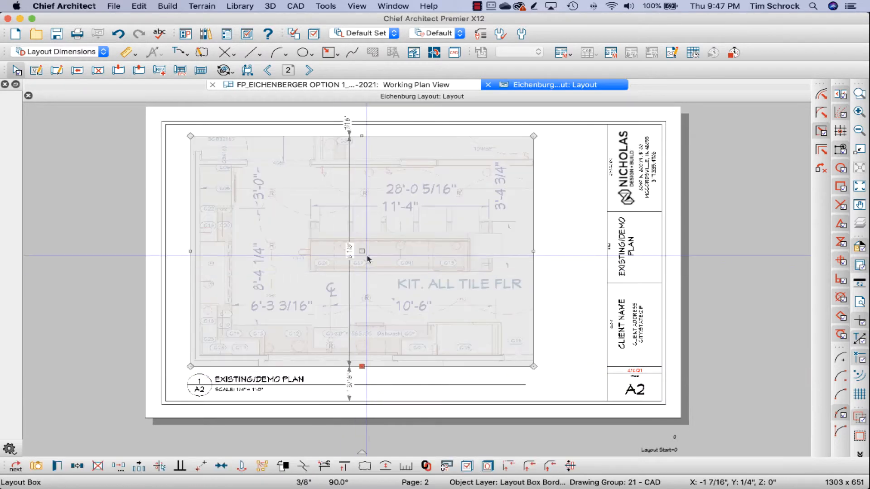
pyautogui.moveTo(364, 253); pyautogui.dragTo(364, 237)
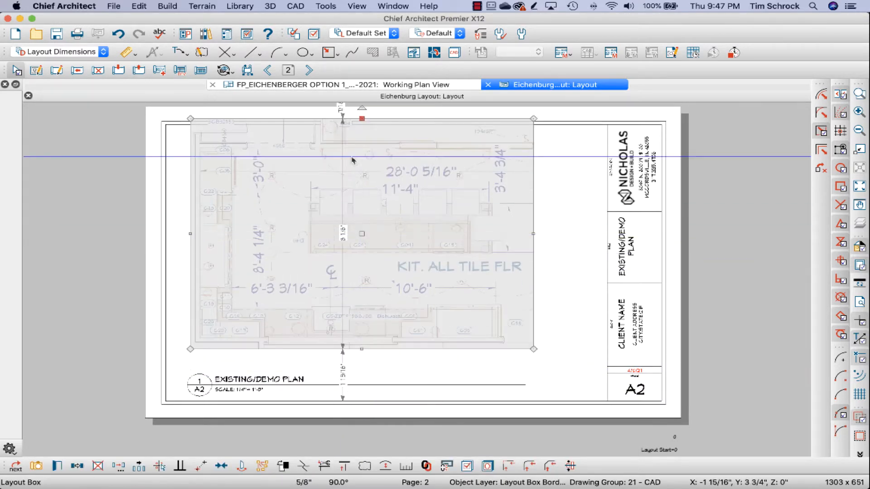
pyautogui.moveTo(360, 119); pyautogui.dragTo(361, 138)
pyautogui.press('Escape')
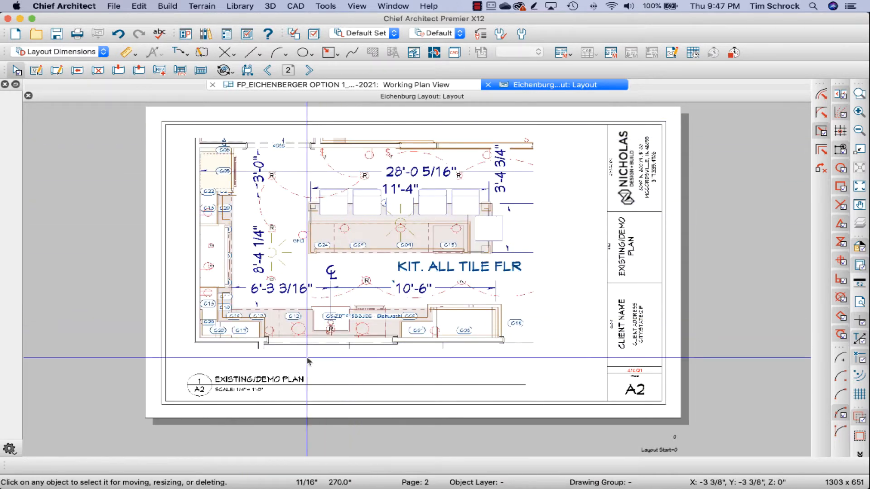
# Step: Move the EXISTING/DEMO PLAN title group about 7/16" up and to the right, aligning it beneath the plan view
pyautogui.moveTo(272, 394); pyautogui.dragTo(185, 365)
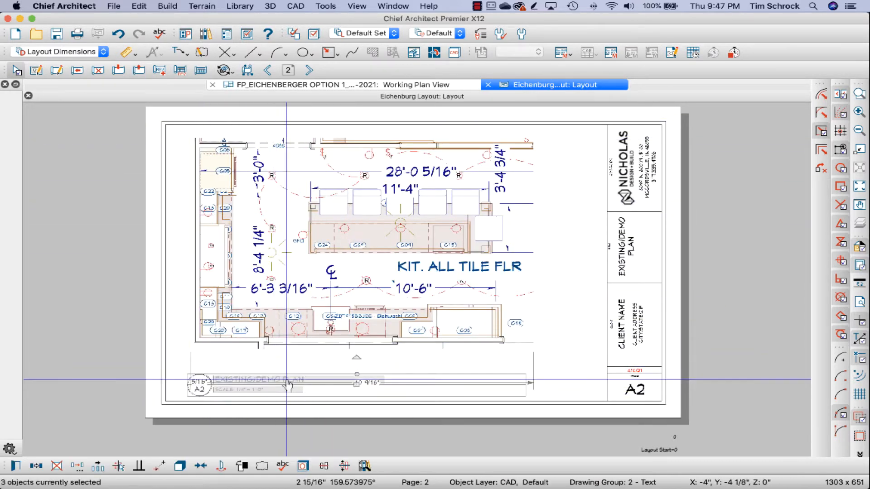
pyautogui.moveTo(357, 386); pyautogui.dragTo(361, 376)
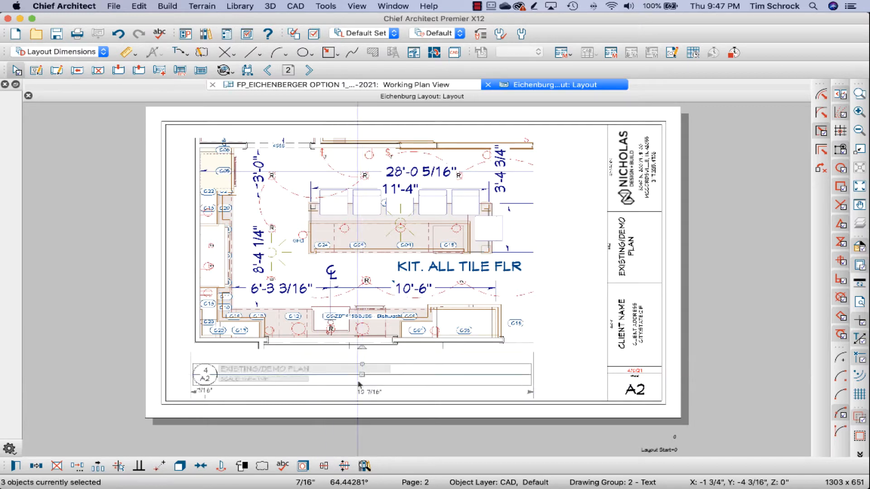
pyautogui.press('Escape')
pyautogui.click(335, 306)
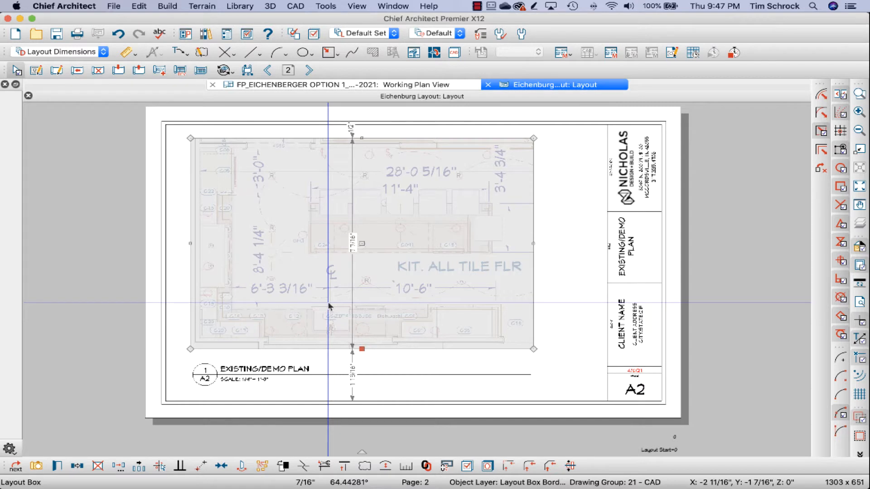
# Step: Paste the copied plan layout box onto page 3, holding its original position, and compare its placement with page 2
pyautogui.click(310, 71)
pyautogui.click(139, 6)
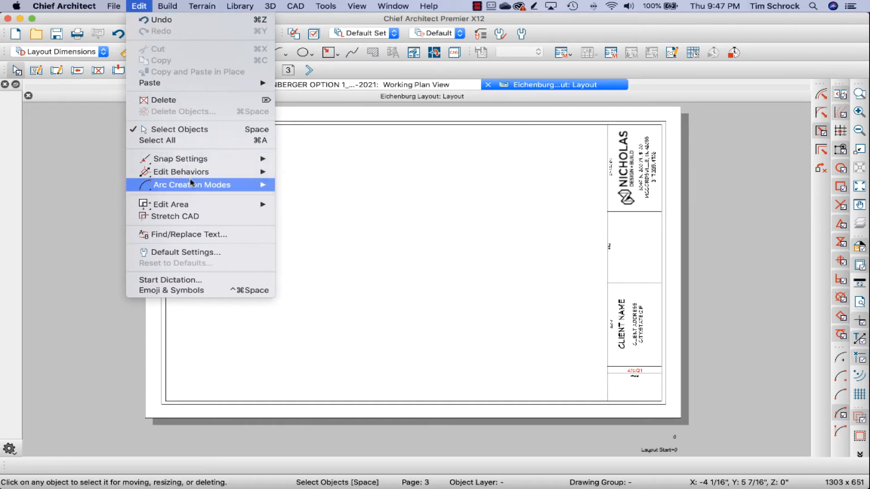
pyautogui.moveTo(204, 84)
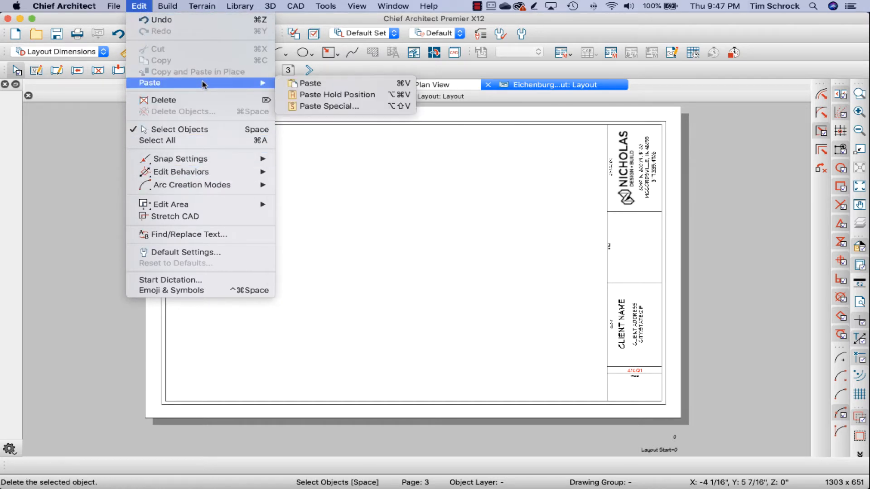
pyautogui.click(337, 95)
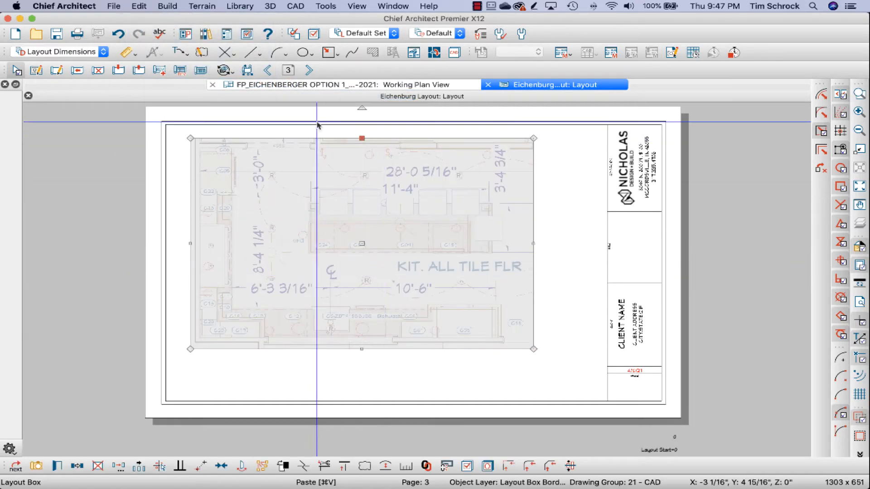
pyautogui.click(272, 74)
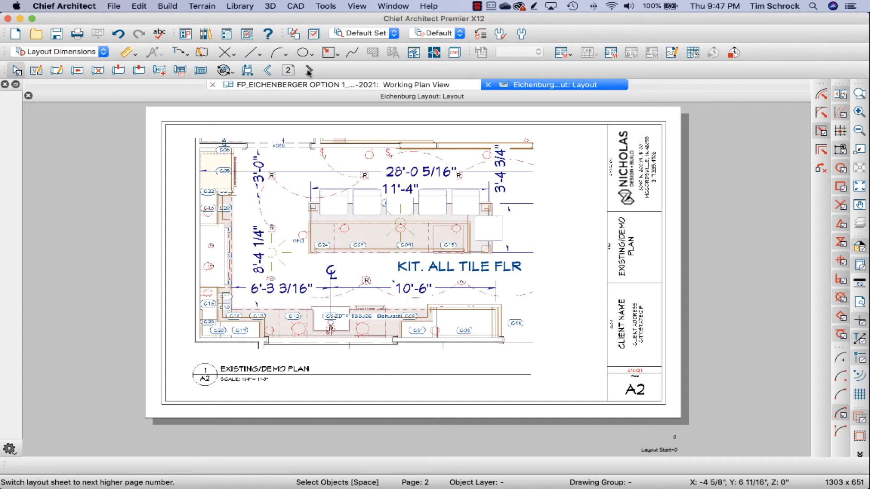
pyautogui.click(309, 70)
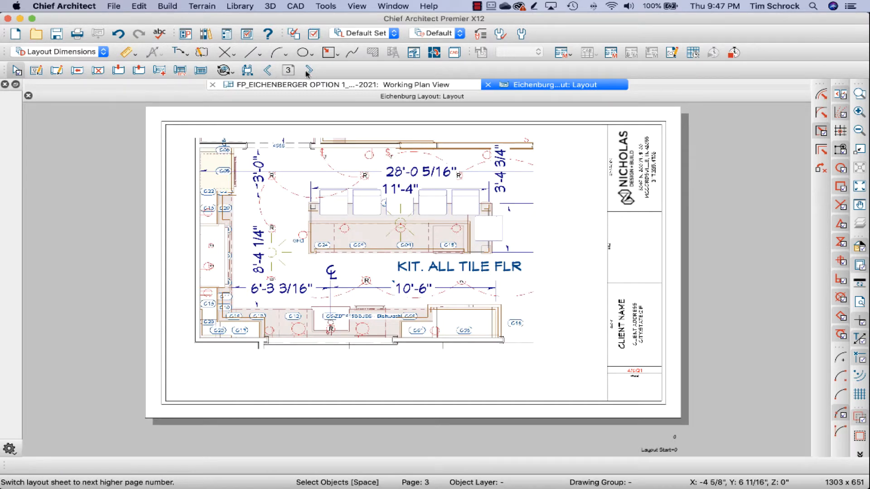
# Step: Crop the page 3 layout box to the kitchen's right-hand portion, about 4 15/16" wide, and move it 6 1/4" to the left
pyautogui.click(537, 217)
pyautogui.moveTo(542, 244); pyautogui.dragTo(681, 244)
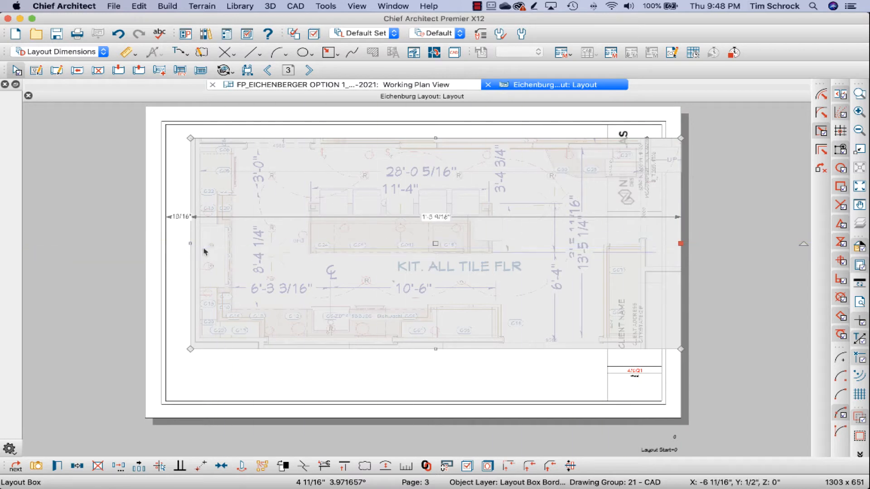
pyautogui.moveTo(192, 245); pyautogui.dragTo(524, 226)
pyautogui.moveTo(603, 243); pyautogui.dragTo(406, 243)
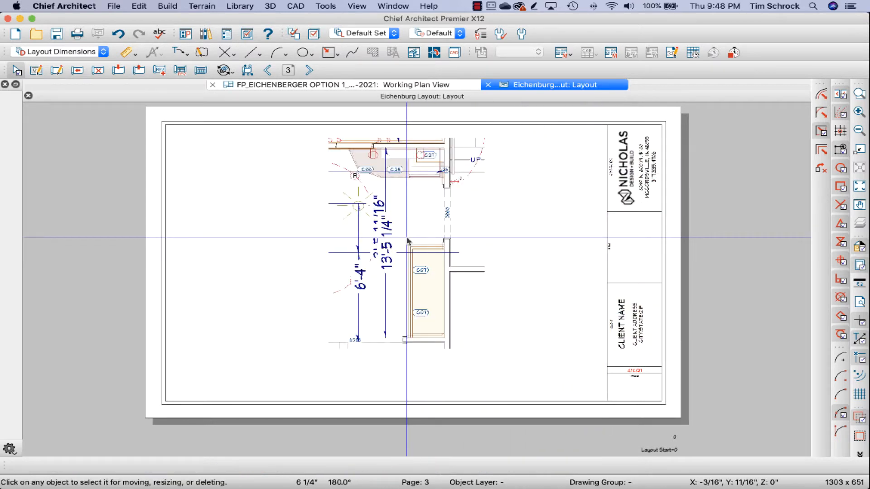
# Step: Switch the kitchen floor plan from the Working Plan View to the saved plan view CD Plan2 View
pyautogui.click(379, 86)
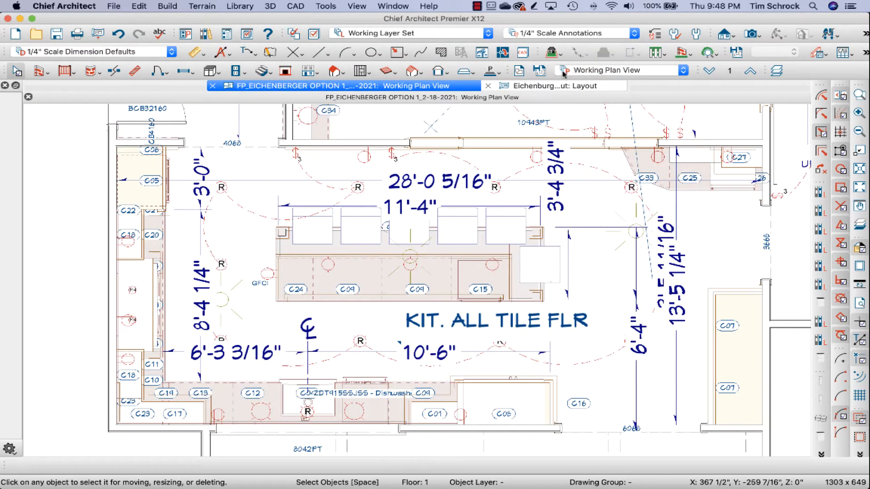
pyautogui.click(599, 71)
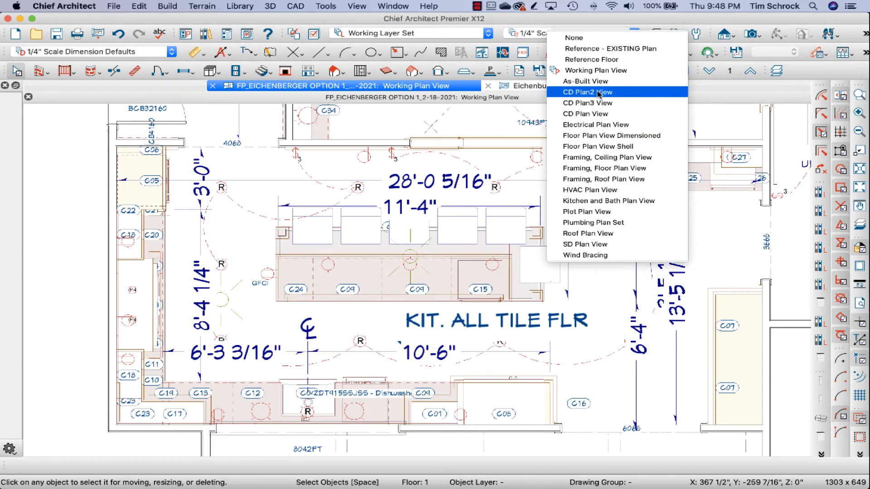
pyautogui.click(599, 93)
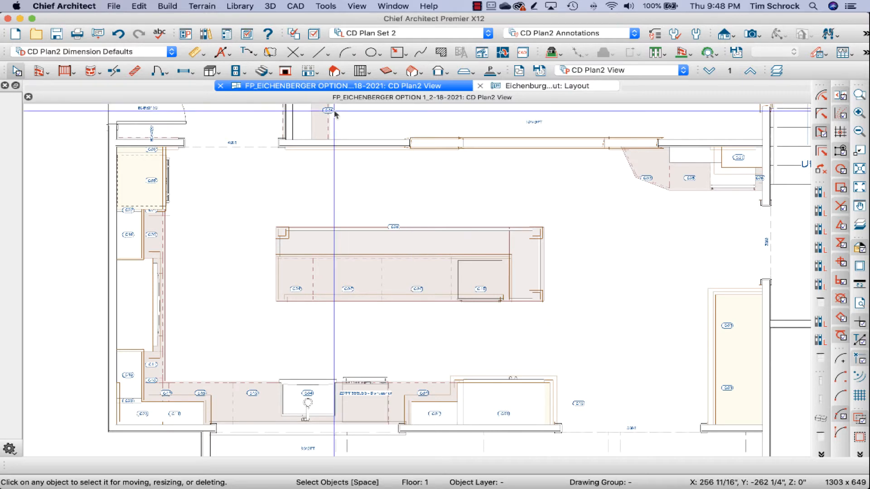
pyautogui.click(512, 89)
pyautogui.click(424, 88)
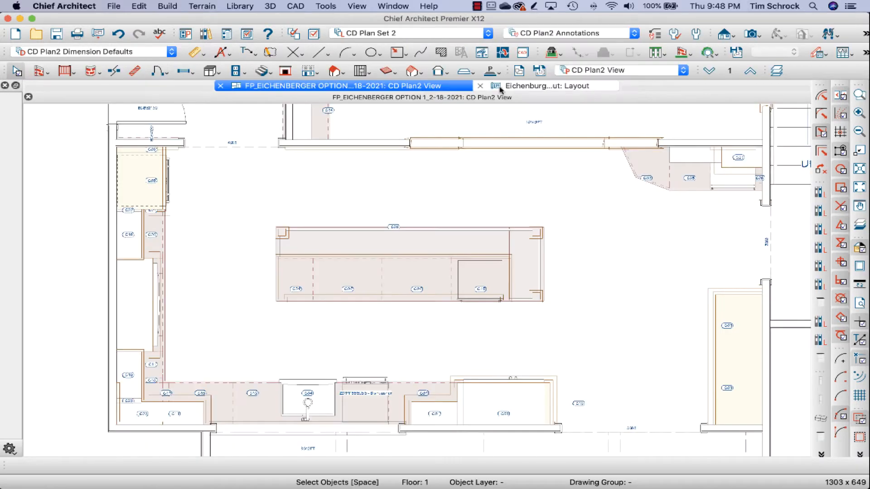
# Step: Open the plan view linked to the layout box on page 2 to check it, and close it again
pyautogui.click(549, 88)
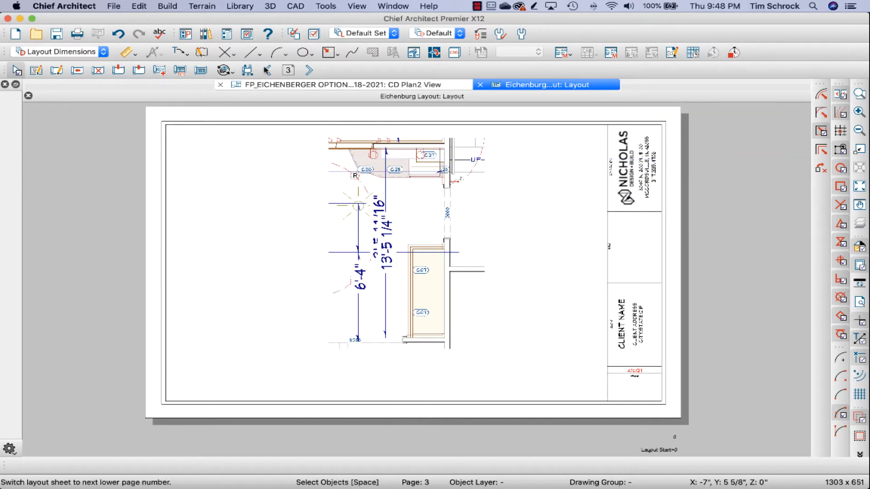
pyautogui.click(267, 70)
pyautogui.click(332, 155)
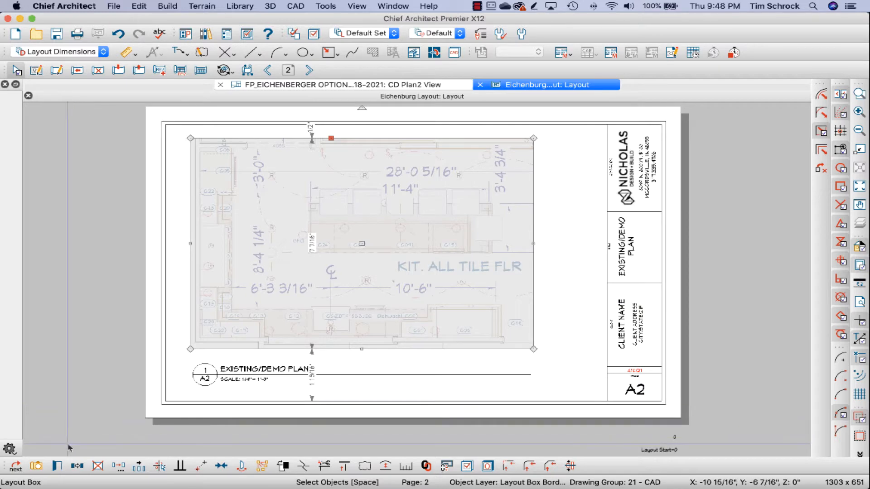
pyautogui.doubleClick(340, 323)
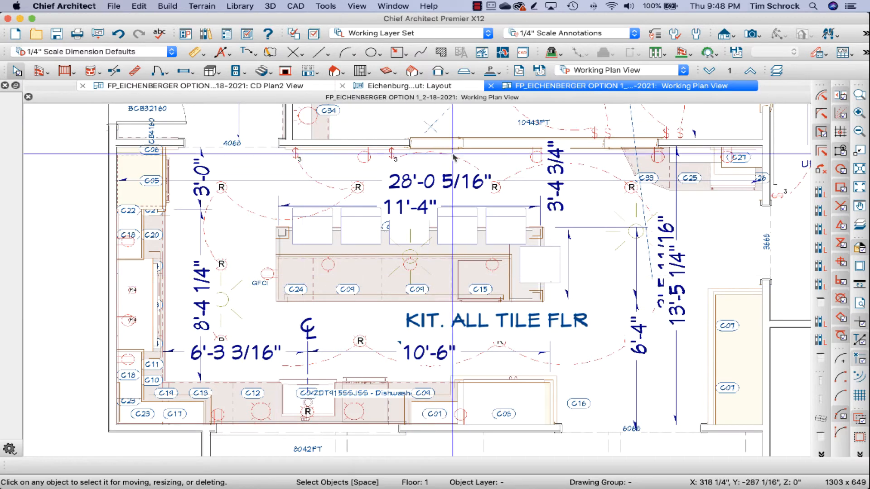
pyautogui.click(491, 86)
# Step: Link the layout box on page 2 to the saved plan view CD Plan2 View
pyautogui.click(370, 190)
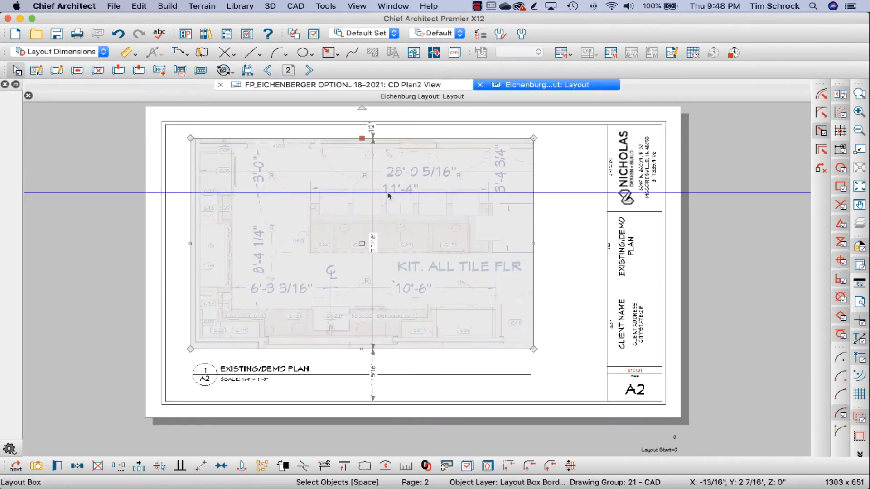
pyautogui.click(57, 467)
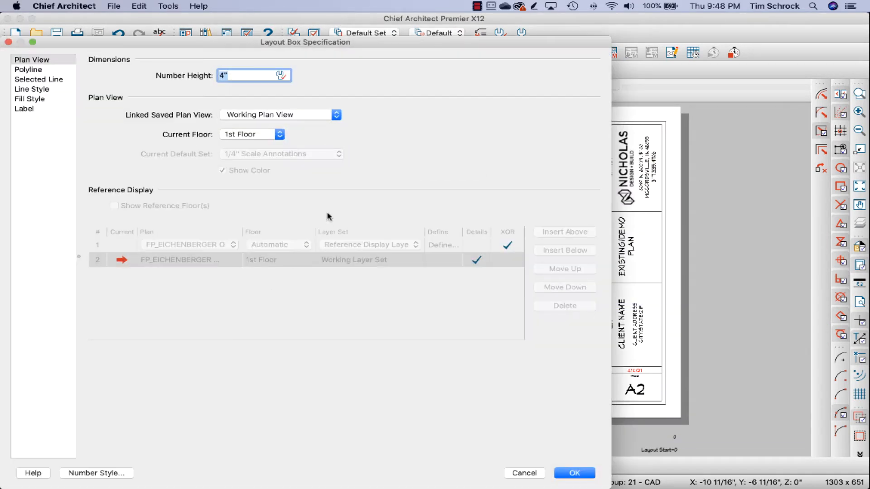
pyautogui.click(285, 117)
pyautogui.click(281, 133)
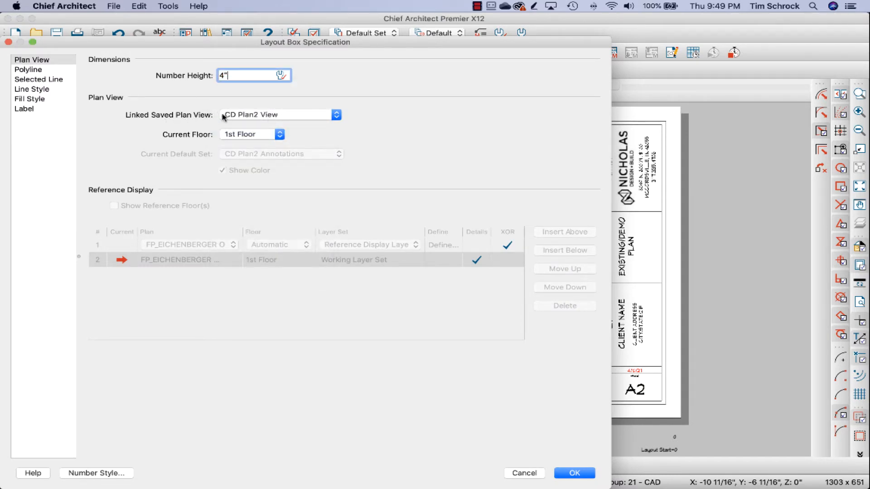
pyautogui.click(572, 474)
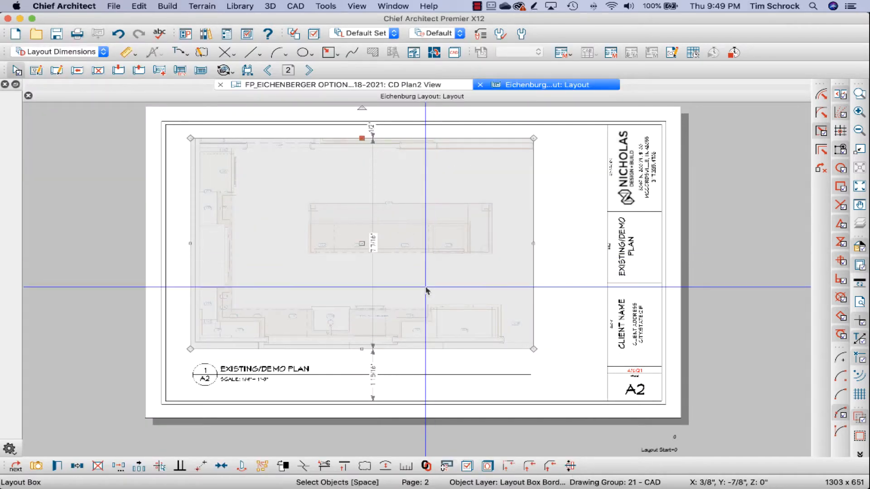
# Step: Check the scale of the layout box on page 3 and link the box to the saved plan view CD Plan2 View
pyautogui.click(309, 70)
pyautogui.click(329, 206)
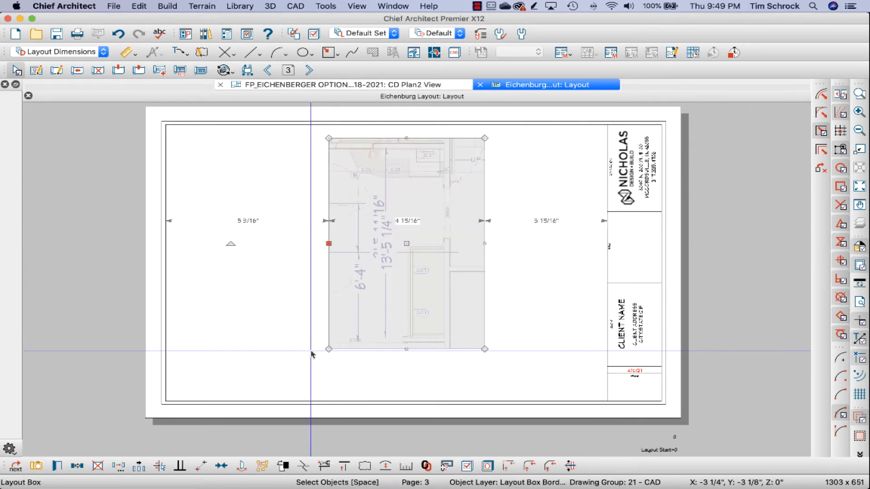
pyautogui.click(406, 468)
pyautogui.click(500, 268)
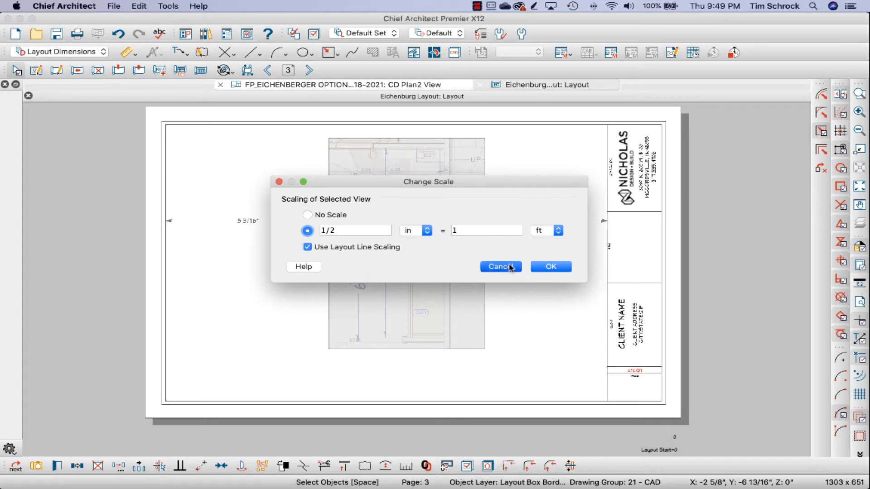
pyautogui.click(55, 468)
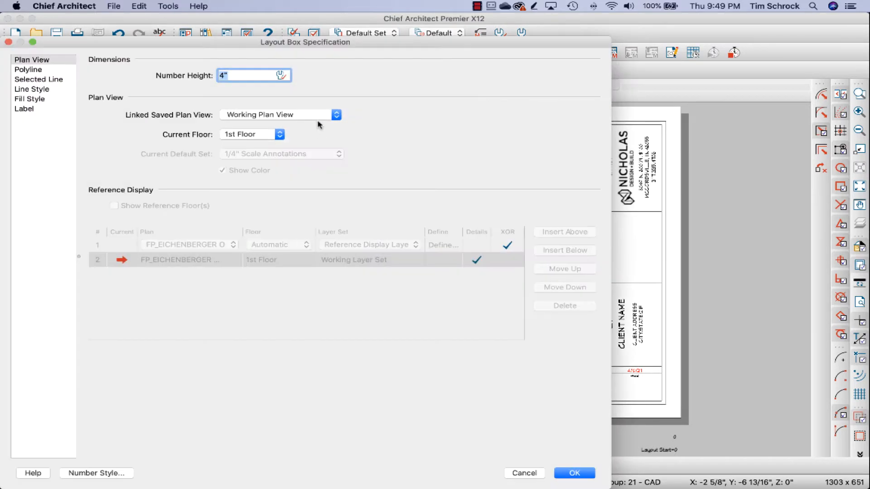
pyautogui.click(278, 134)
pyautogui.click(306, 119)
pyautogui.click(306, 118)
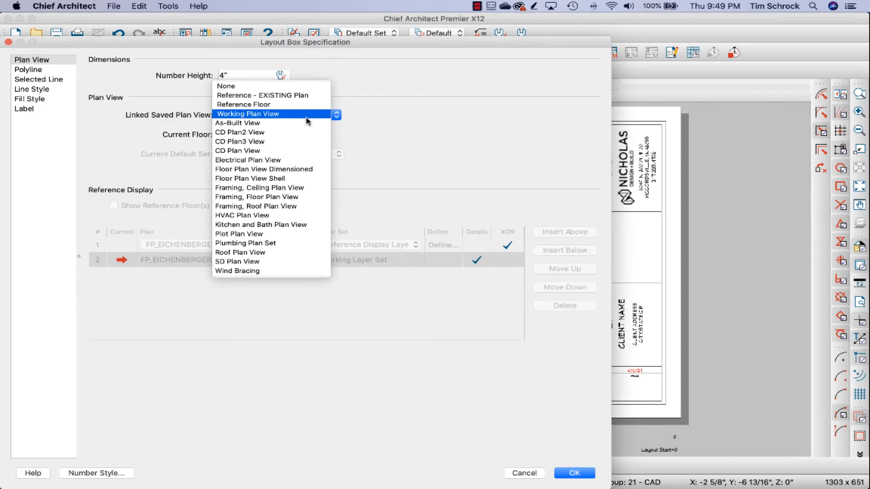
pyautogui.click(296, 136)
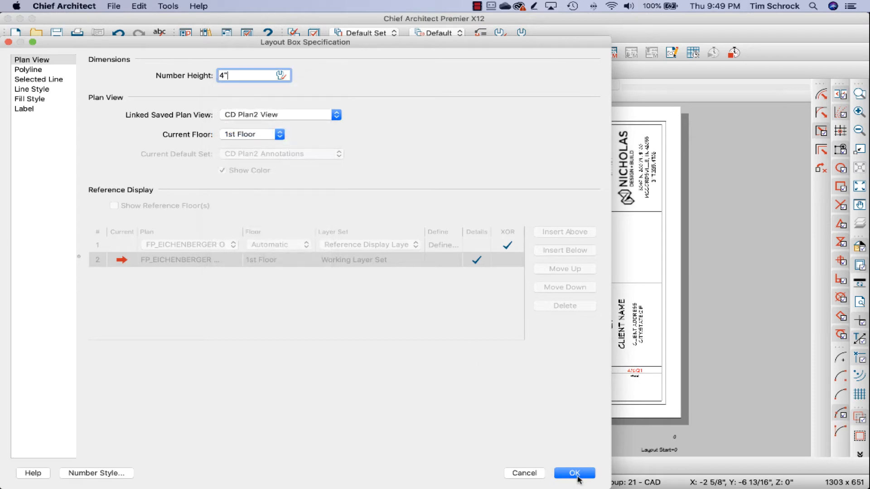
pyautogui.click(579, 475)
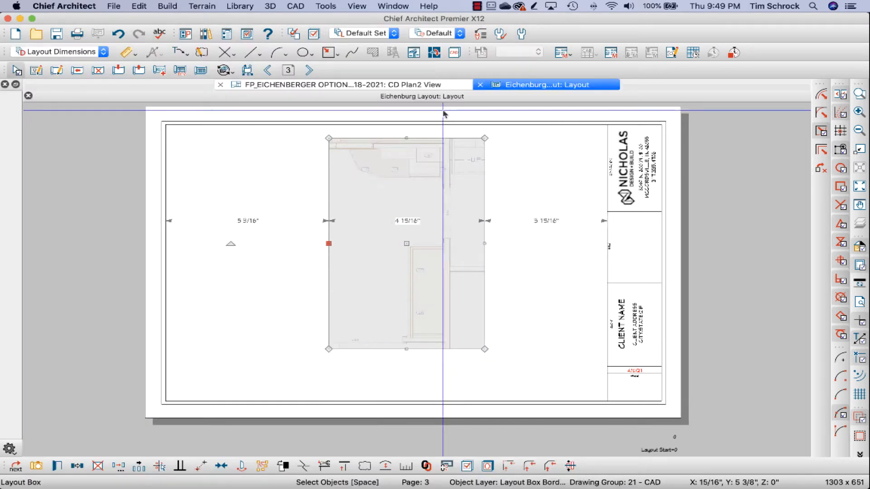
# Step: In the floor plan's CD Plan2 dimension defaults, enable locating cabinets by their sides and corners
pyautogui.click(336, 86)
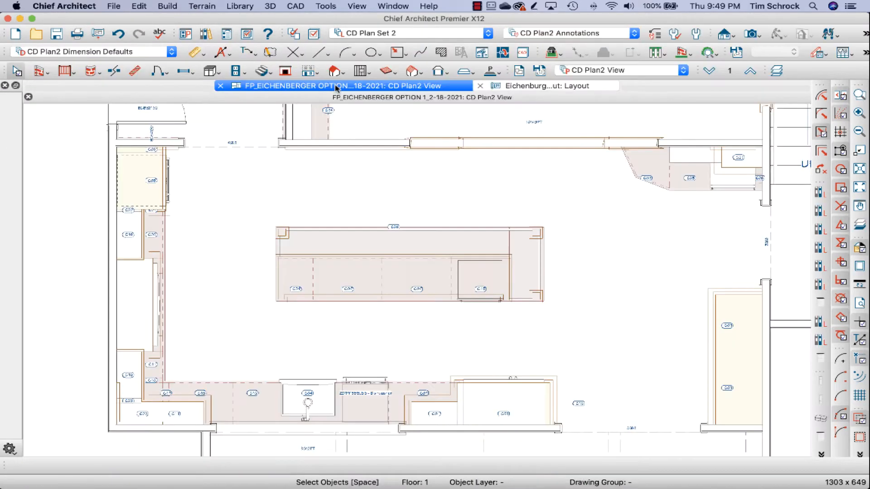
pyautogui.click(550, 88)
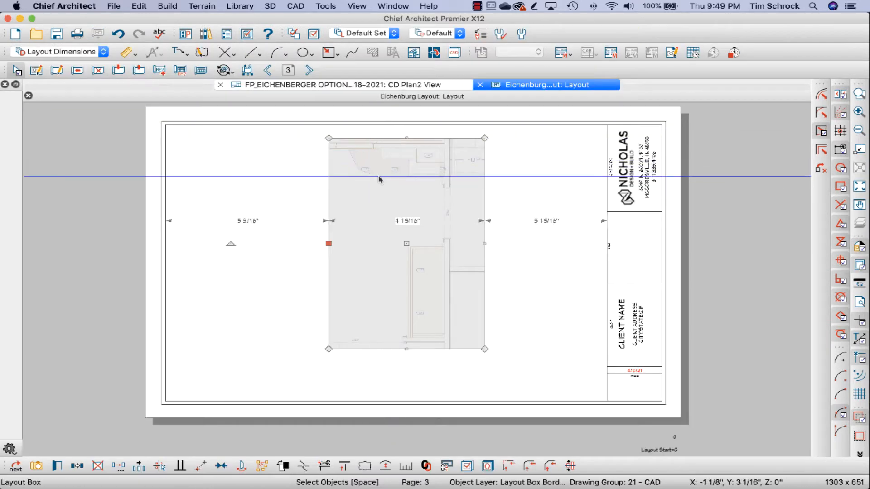
pyautogui.click(382, 87)
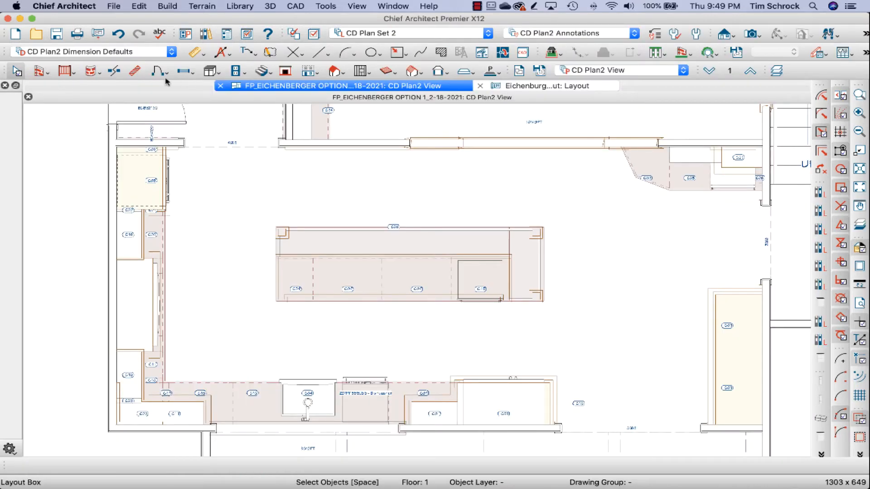
pyautogui.doubleClick(192, 53)
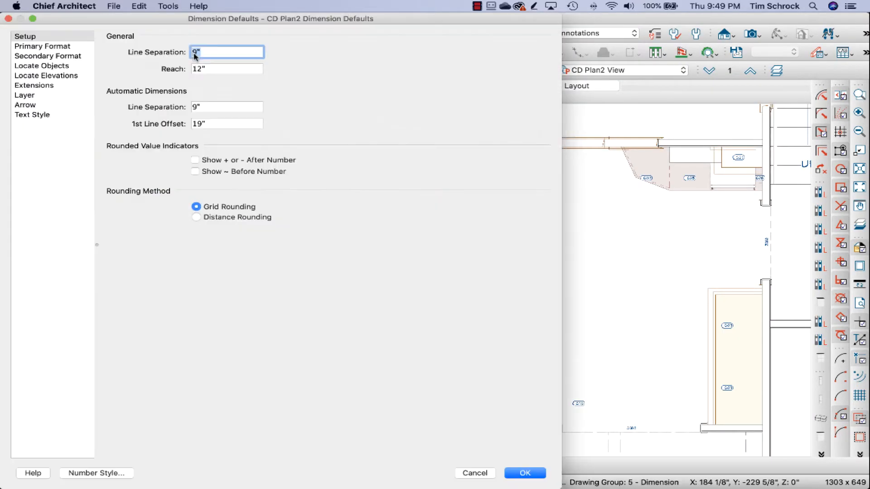
pyautogui.click(44, 67)
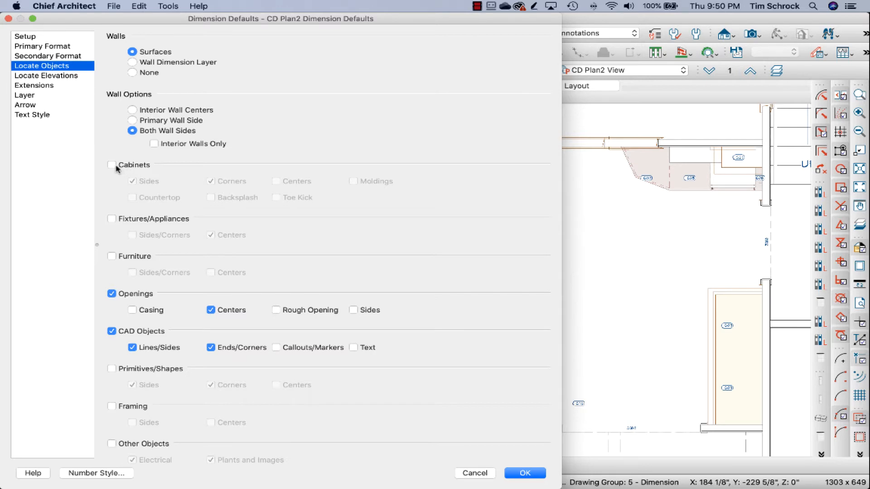
pyautogui.click(116, 167)
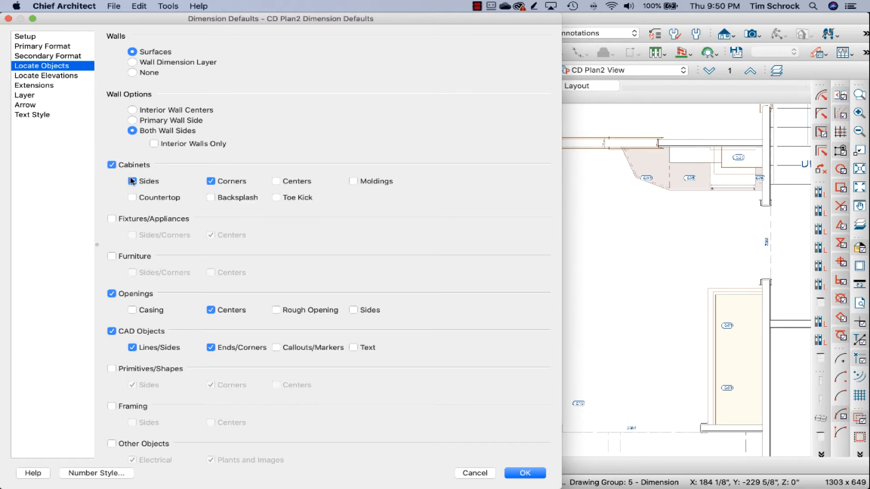
pyautogui.click(131, 181)
pyautogui.click(150, 222)
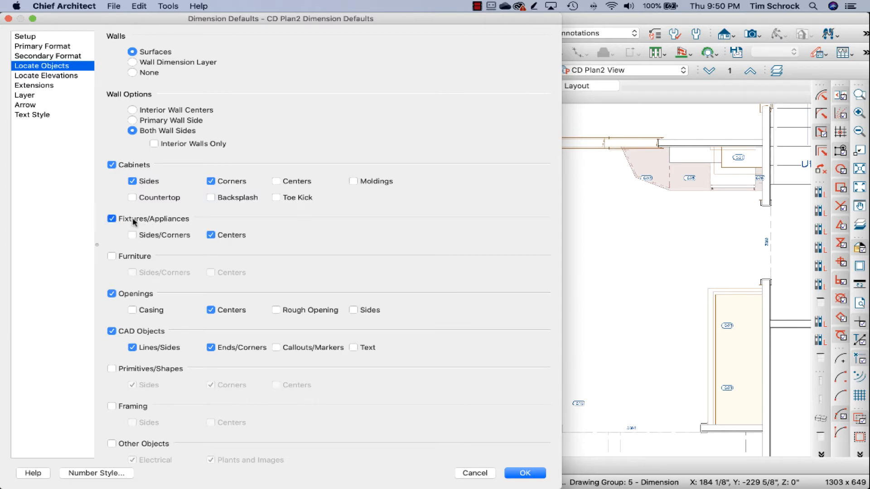
pyautogui.click(134, 222)
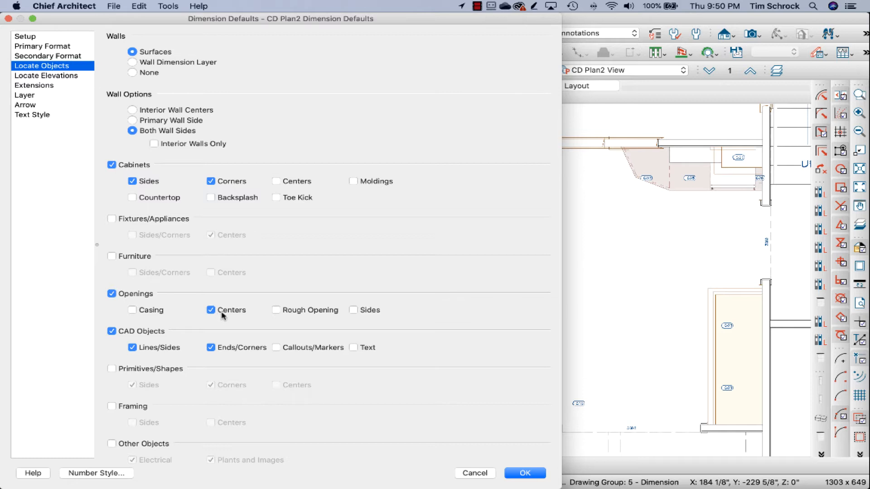
# Step: Set the dimension defaults to locate openings by their sides only, without casing or centers, and return to the general setup options
pyautogui.click(142, 312)
pyautogui.click(226, 314)
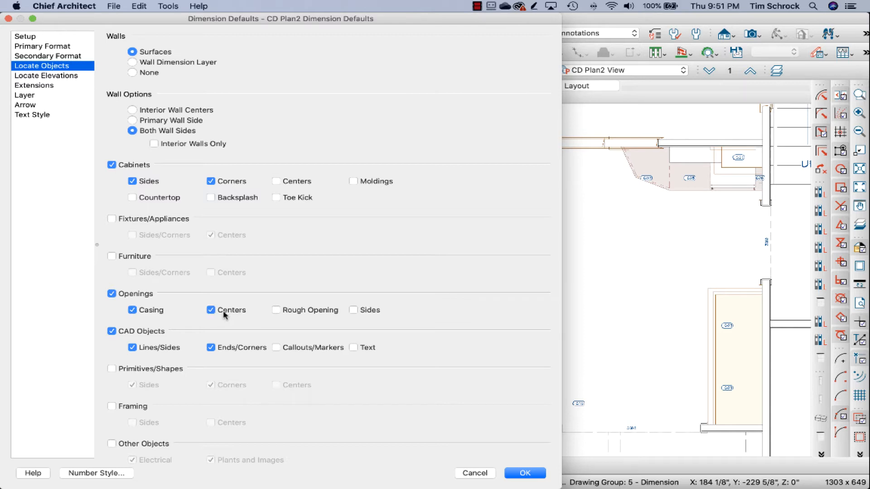
pyautogui.click(151, 311)
pyautogui.click(354, 311)
pyautogui.click(227, 314)
pyautogui.scroll(-1, 138, 415)
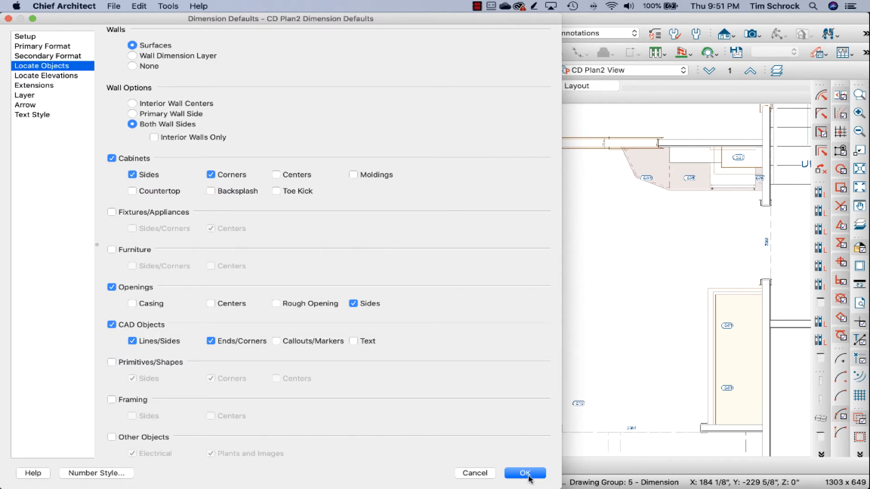
pyautogui.click(53, 37)
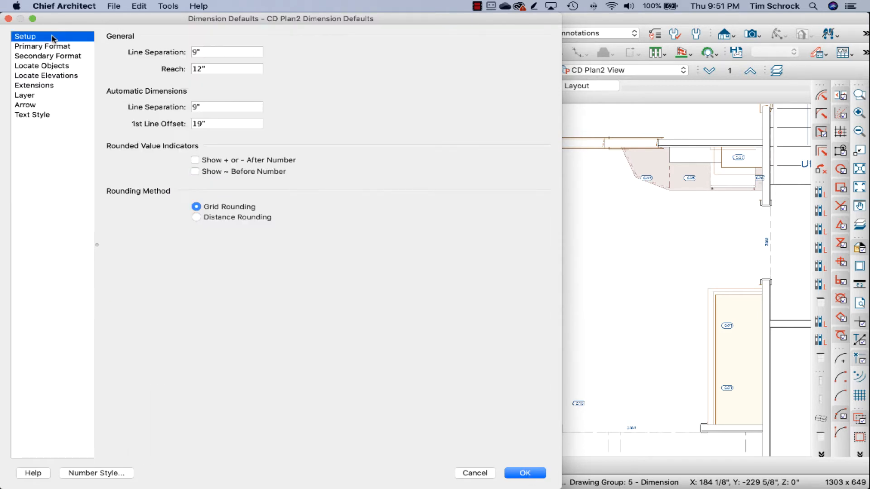
# Step: Accept the CD Plan2 dimension defaults and try a manual dimension line through the aisle between the island and the sink run
pyautogui.click(215, 68)
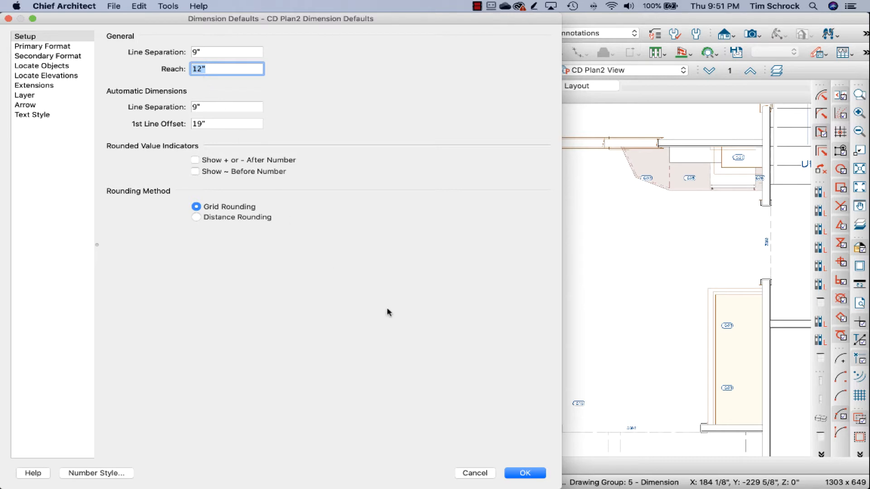
pyautogui.click(536, 474)
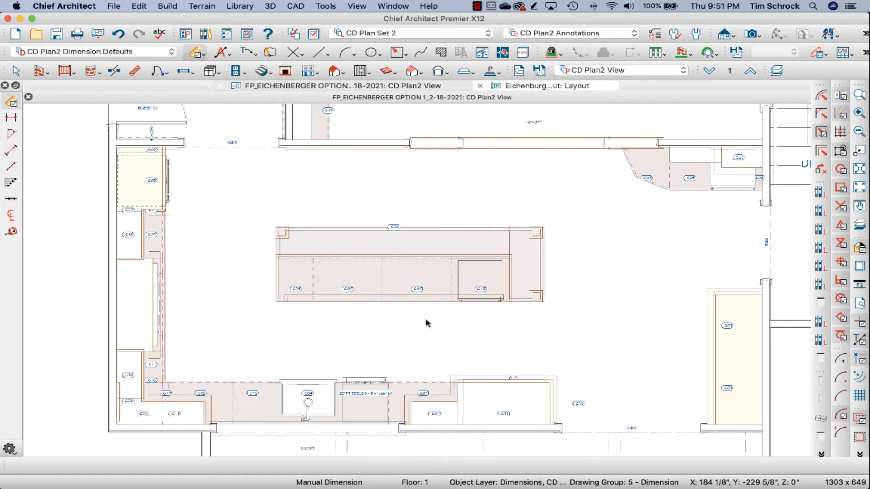
pyautogui.click(11, 101)
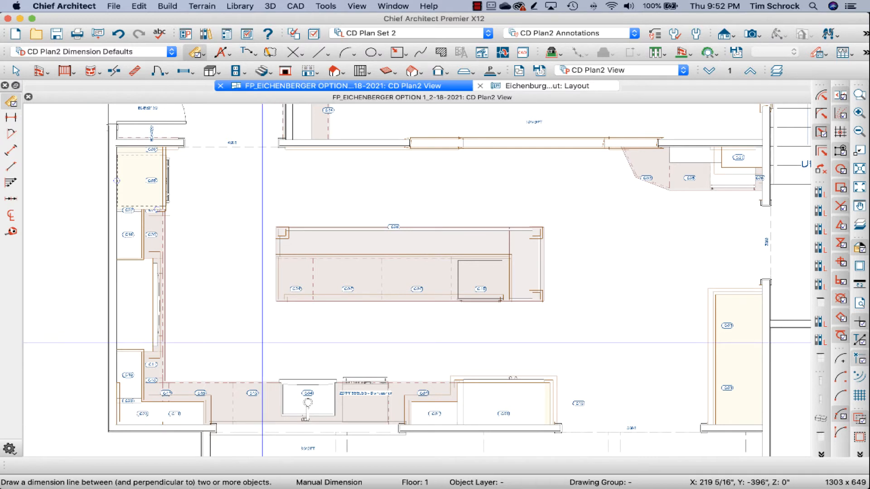
pyautogui.moveTo(262, 344); pyautogui.dragTo(405, 345)
pyautogui.moveTo(494, 343); pyautogui.dragTo(568, 343)
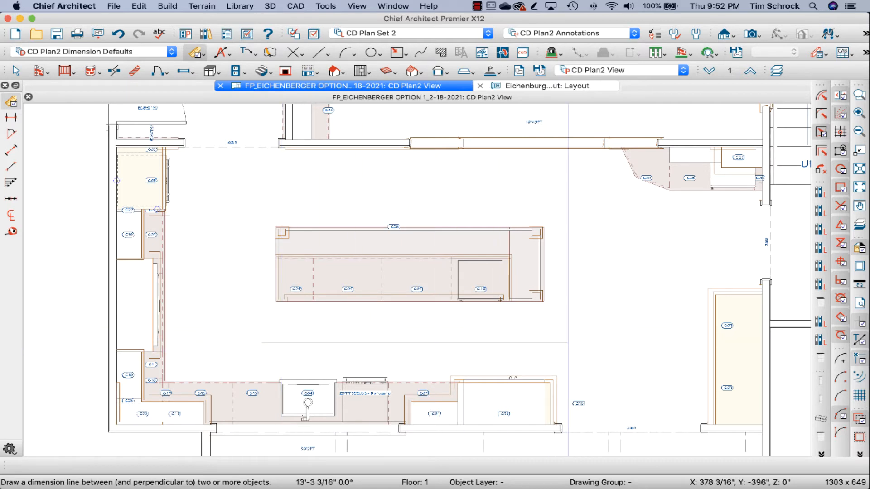
# Step: Measure the aisle from the island's front edge to the sink run's counter with the Line tool
pyautogui.press('l')
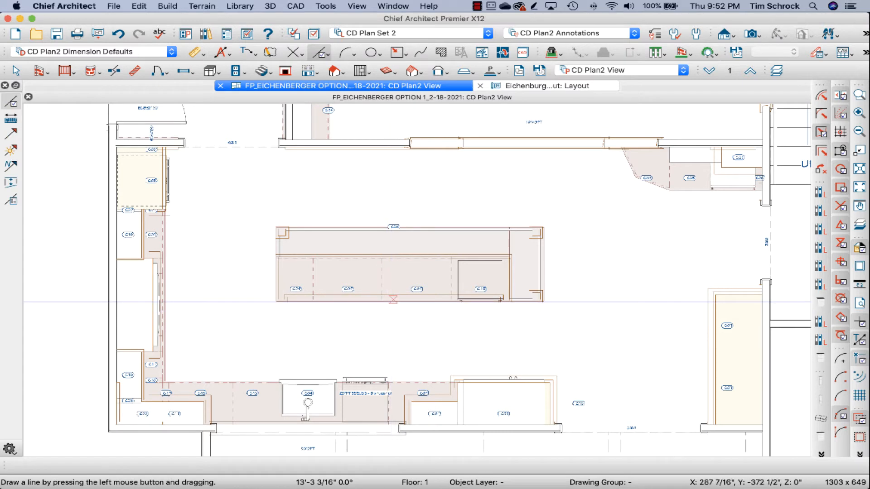
pyautogui.moveTo(393, 301); pyautogui.dragTo(394, 385)
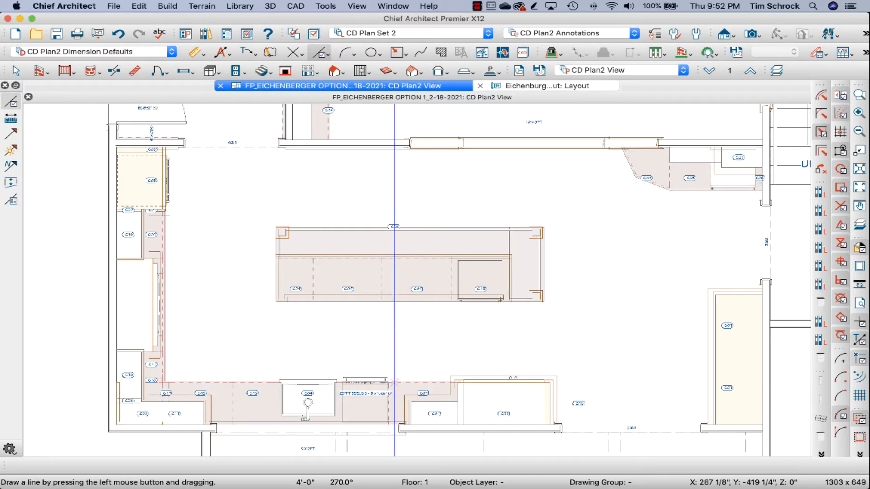
pyautogui.click(64, 70)
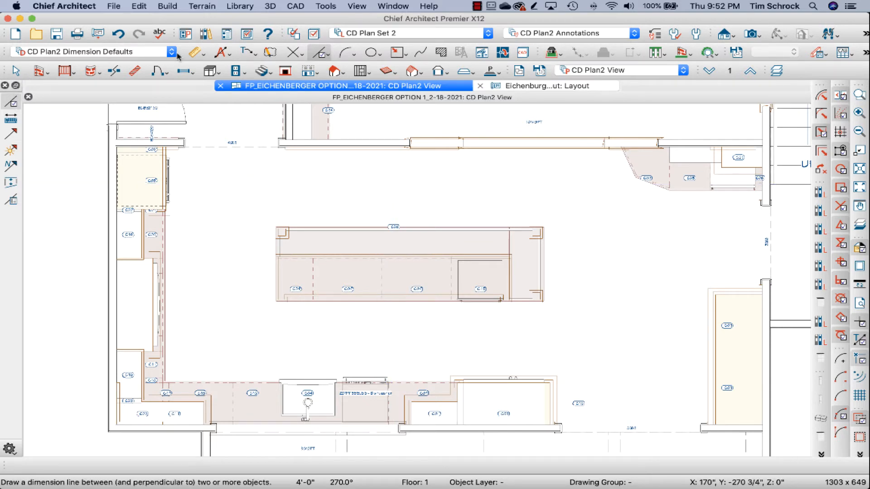
# Step: Try another manual dimension line about 11'-10" long through the aisle in front of the island
pyautogui.click(201, 54)
pyautogui.click(205, 69)
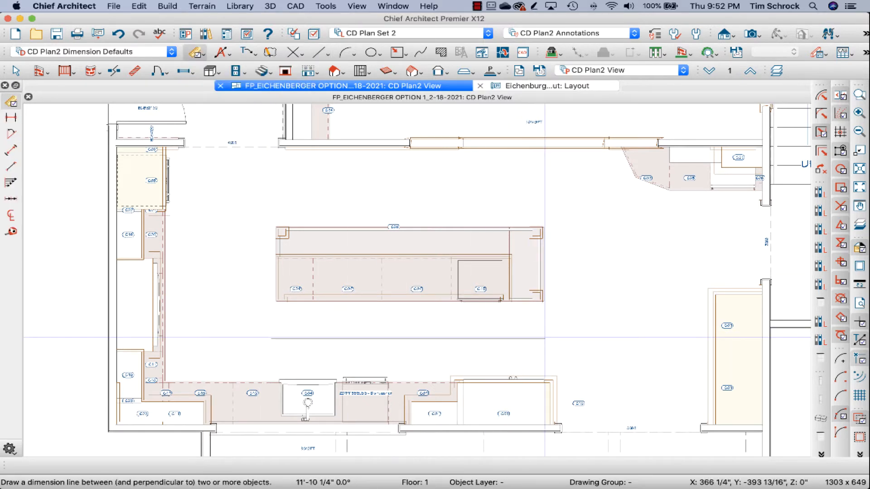
pyautogui.moveTo(545, 338)
pyautogui.mouseDown()
pyautogui.moveTo(553, 338)
pyautogui.moveTo(546, 339)
pyautogui.mouseUp()
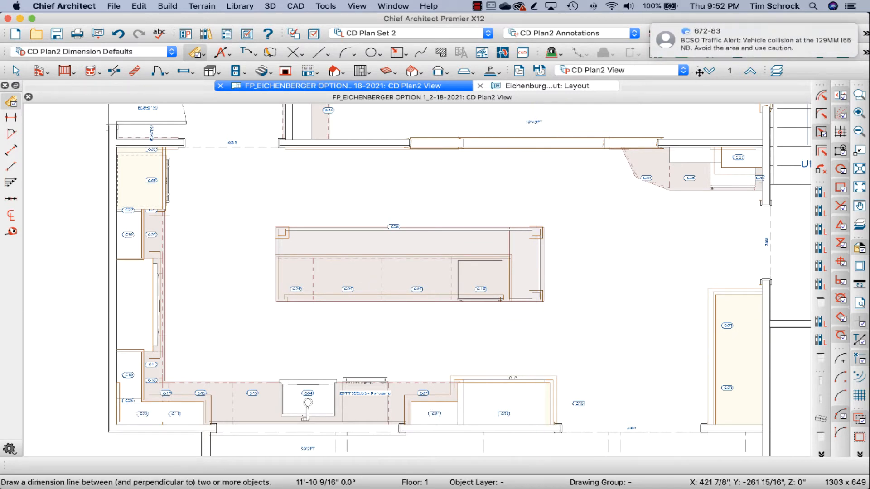
# Step: Dismiss the incoming message notification and turn on Do Not Disturb
pyautogui.moveTo(779, 45)
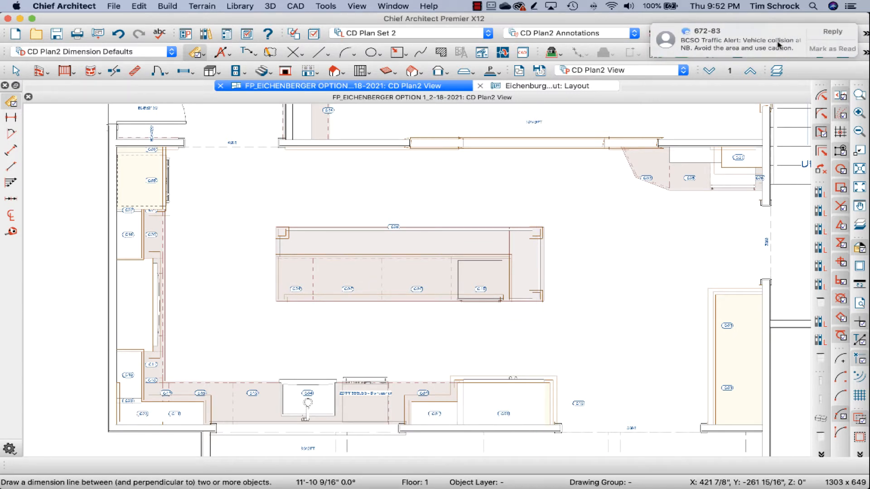
pyautogui.click(834, 48)
pyautogui.click(851, 5)
pyautogui.scroll(3, 837, 82)
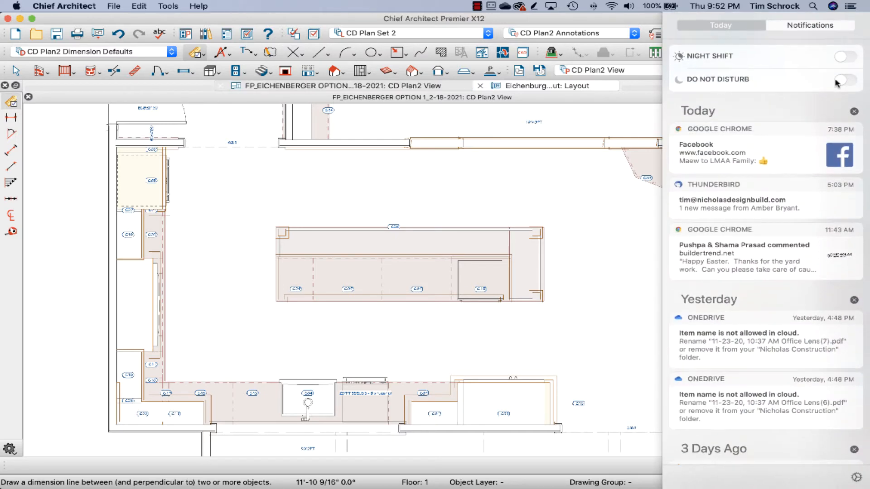
pyautogui.click(851, 6)
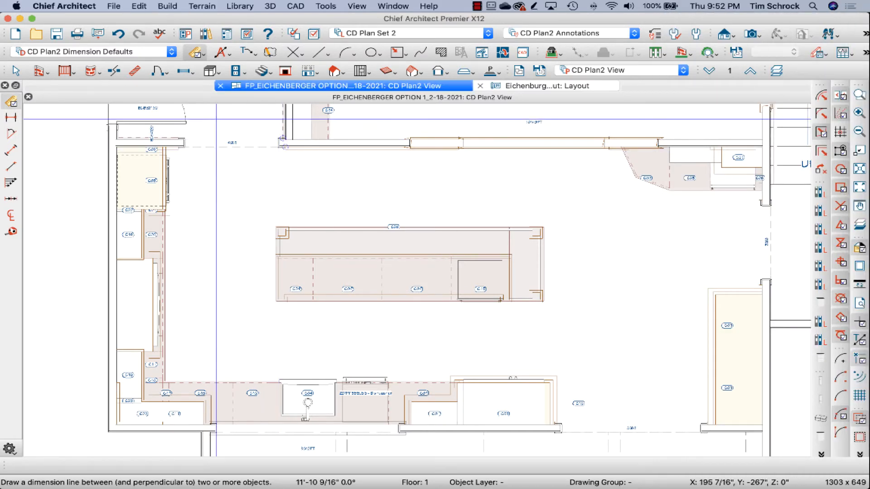
# Step: Set the dimension defaults' general reach to 36 and draw a manual dimension line about 14'-1" long through the aisle below the island
pyautogui.click(195, 53)
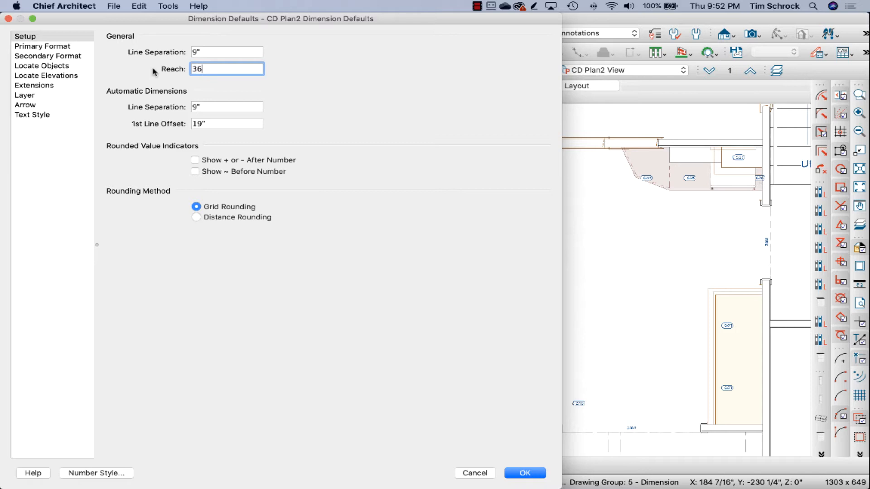
pyautogui.press('Return')
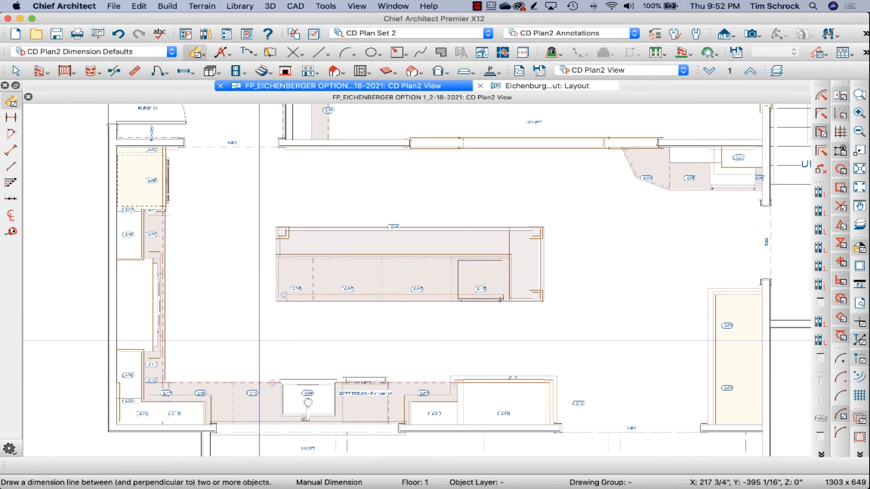
pyautogui.moveTo(234, 339); pyautogui.dragTo(557, 343)
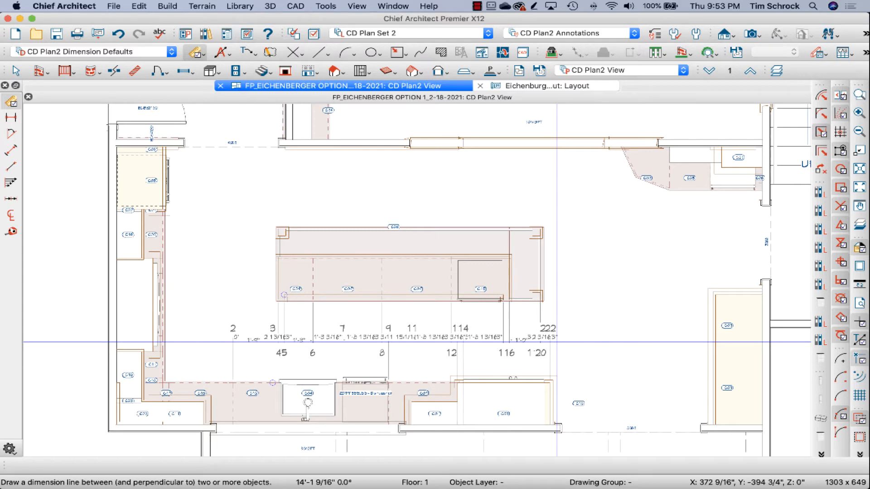
pyautogui.moveTo(557, 342); pyautogui.dragTo(557, 342)
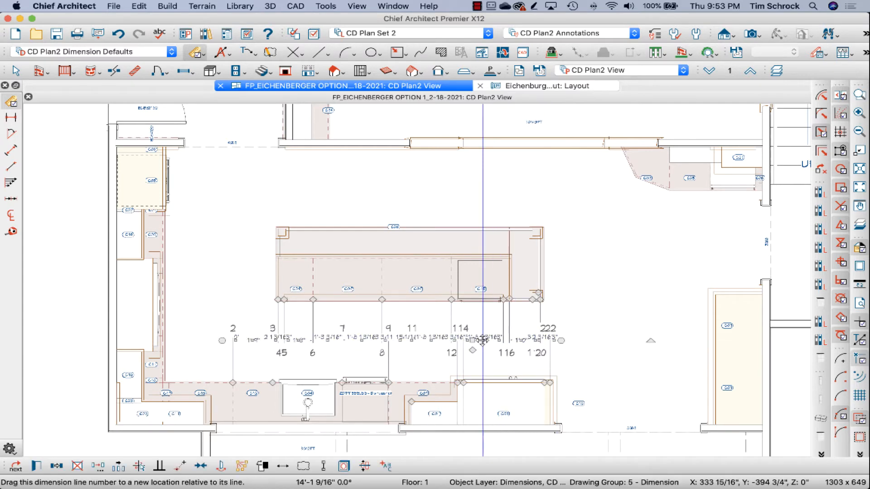
# Step: Delete the manual dimension line in the aisle between the island and the sink run
pyautogui.doubleClick(483, 343)
pyautogui.press('Escape')
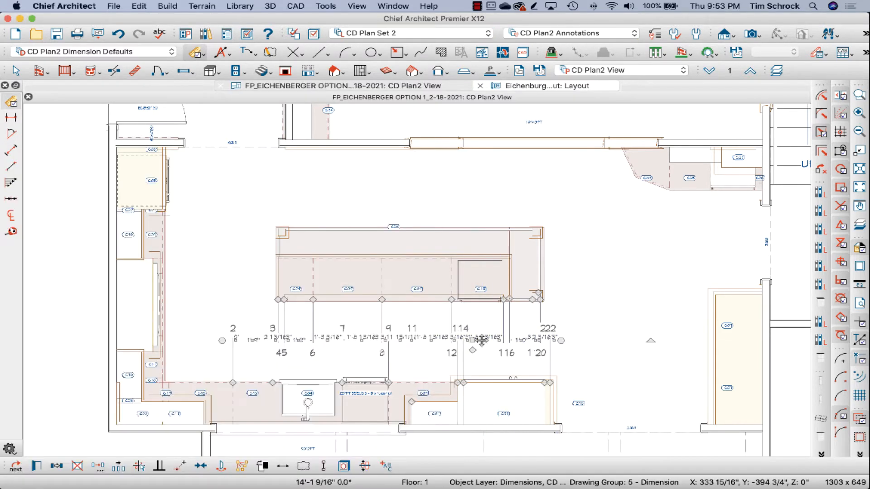
pyautogui.press('Delete')
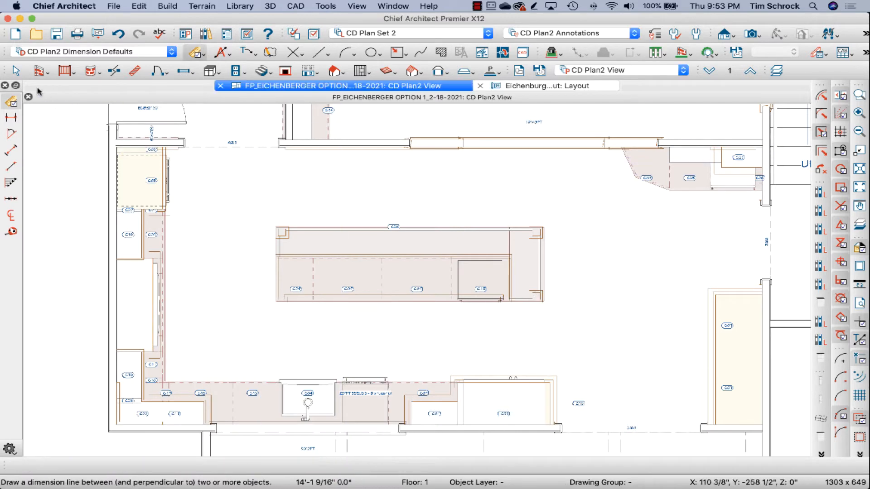
# Step: Set the dimension defaults' general reach to 15 and dimension the island's cabinets with a manual dimension line just below the island
pyautogui.doubleClick(12, 103)
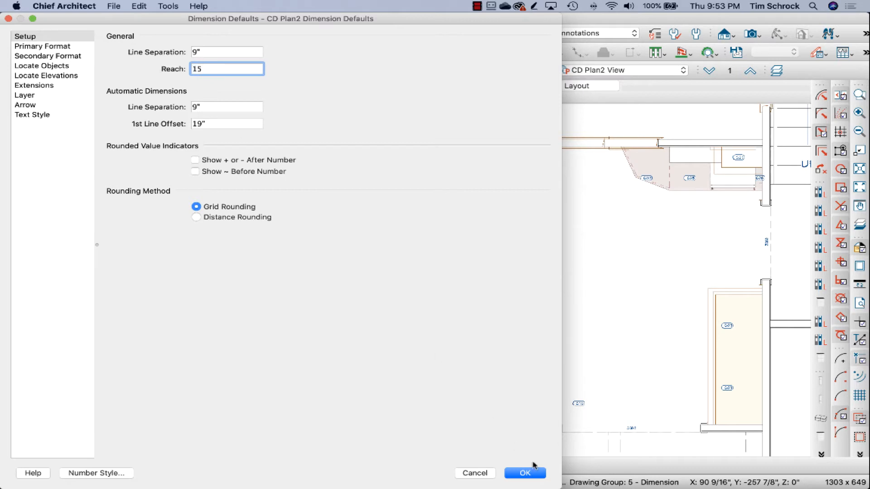
pyautogui.click(526, 473)
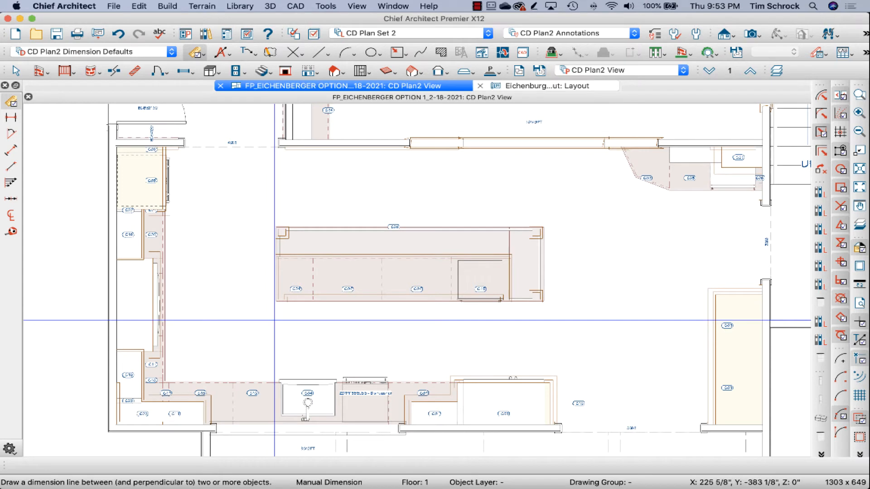
pyautogui.moveTo(275, 319); pyautogui.dragTo(561, 319)
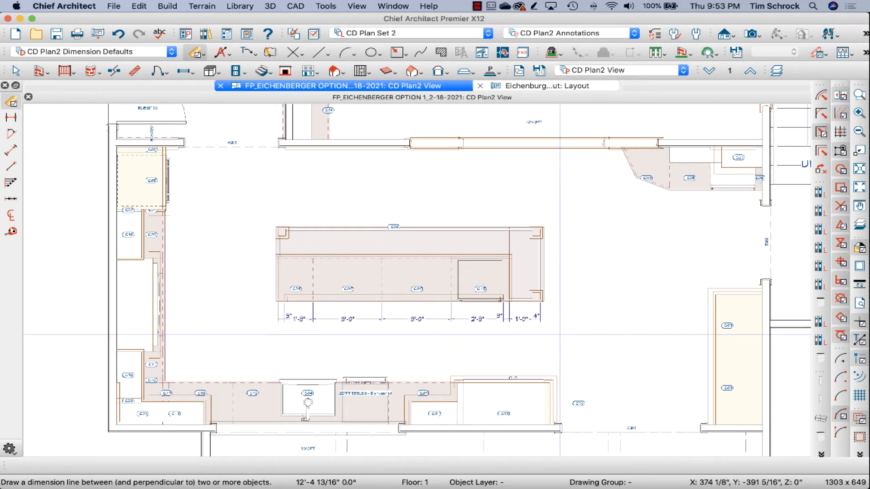
# Step: Dimension the sink run's cabinets and appliances with a manual dimension line just above the counter, and select that line
pyautogui.moveTo(162, 365); pyautogui.dragTo(583, 354)
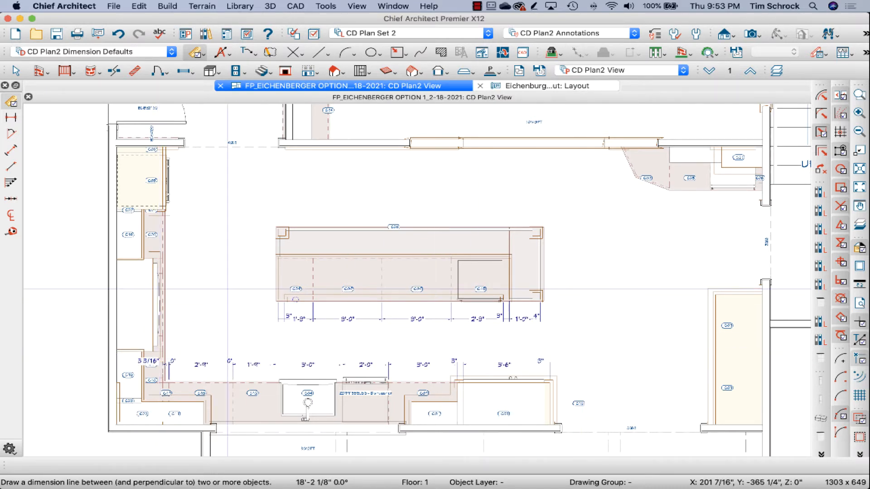
pyautogui.click(10, 101)
pyautogui.click(252, 362)
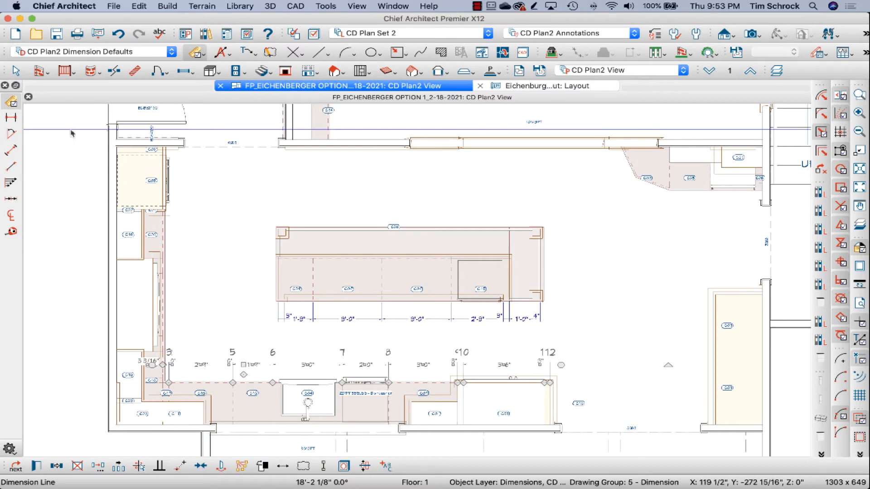
# Step: Try to add an end-to-end dimension along the island's lower side and undo the last change to its dimensions
pyautogui.click(11, 118)
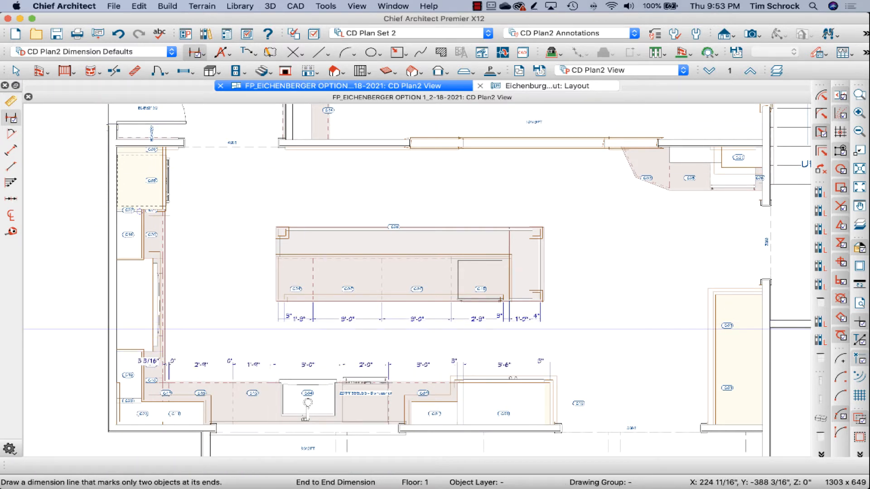
pyautogui.moveTo(273, 330)
pyautogui.mouseDown()
pyautogui.moveTo(393, 329)
pyautogui.moveTo(570, 349)
pyautogui.moveTo(571, 332)
pyautogui.moveTo(347, 331)
pyautogui.moveTo(551, 333)
pyautogui.mouseUp()
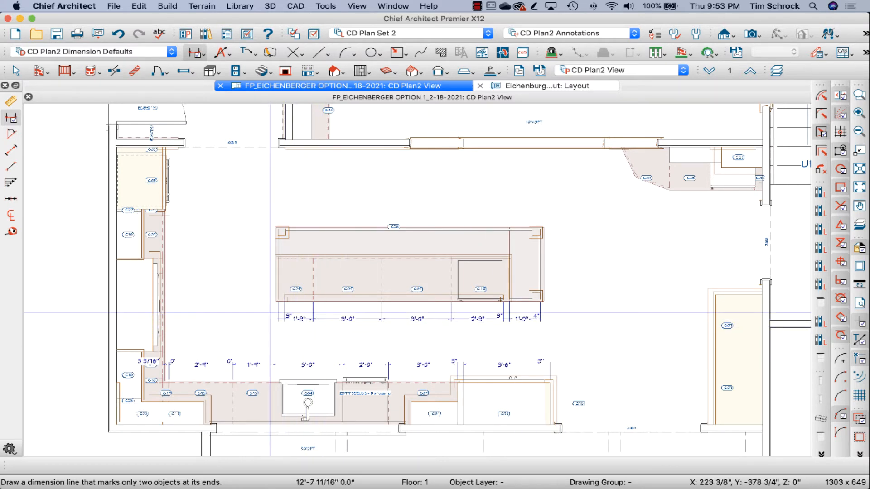
pyautogui.moveTo(284, 317); pyautogui.dragTo(549, 317)
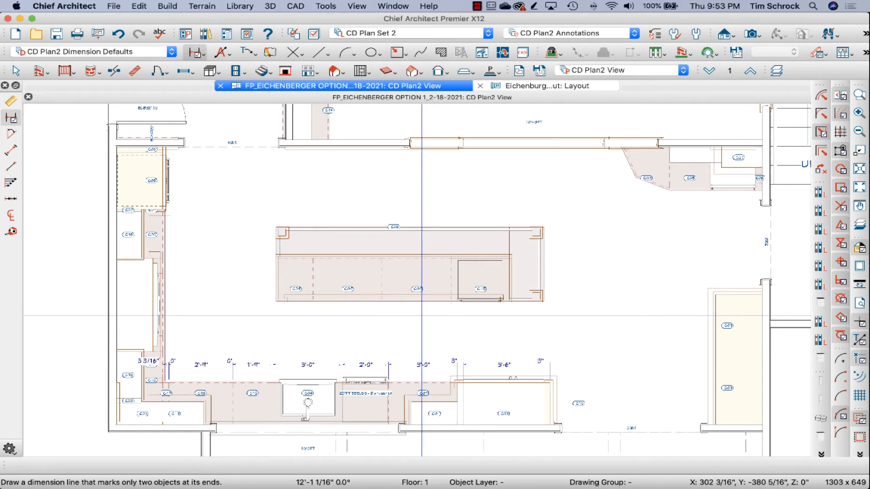
pyautogui.scroll(3, 426, 315)
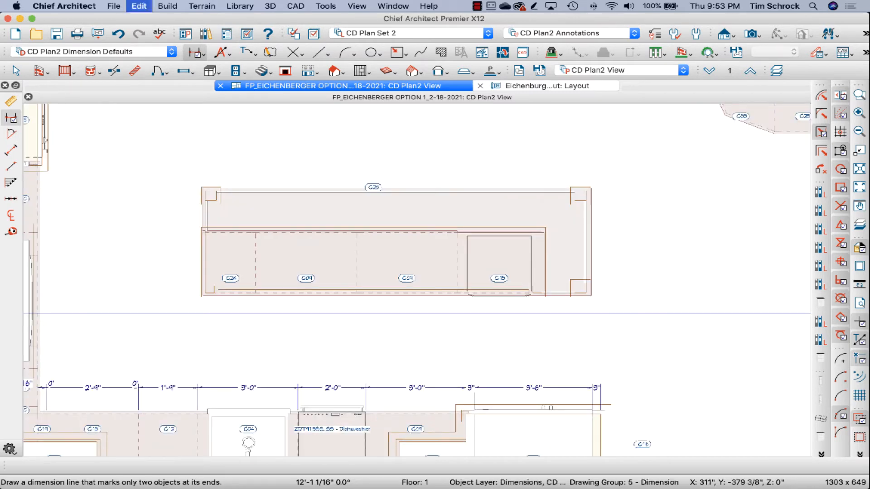
pyautogui.press('super+z')
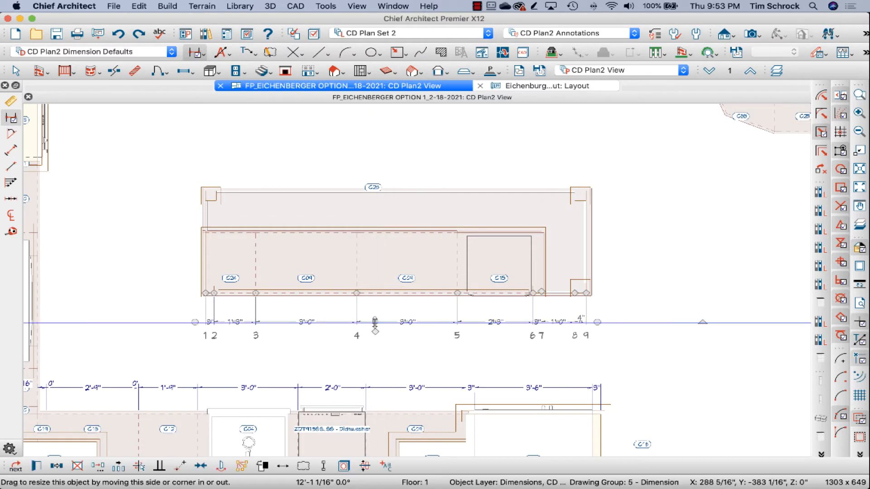
# Step: Move the island's cabinet dimension line closer to the island and add an end-to-end dimension across the island's full length below it
pyautogui.moveTo(376, 322); pyautogui.dragTo(376, 320)
pyautogui.press('Escape')
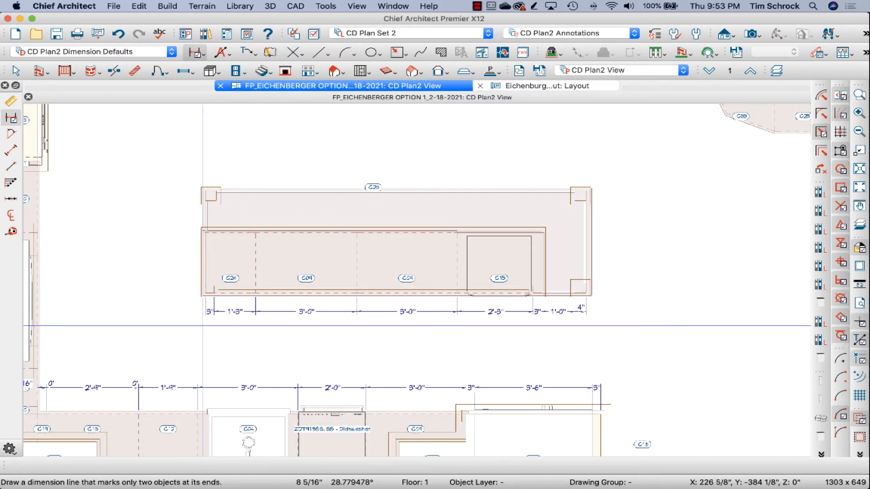
pyautogui.moveTo(203, 326); pyautogui.dragTo(547, 330)
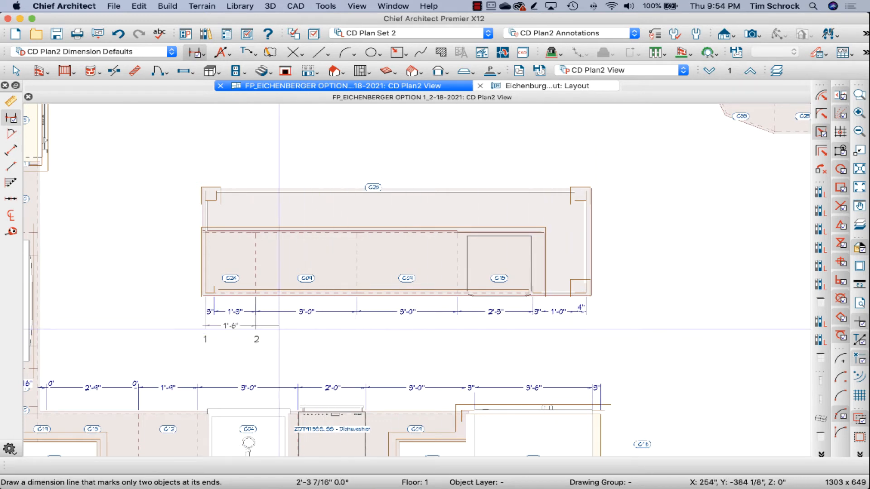
pyautogui.moveTo(278, 329); pyautogui.dragTo(259, 326)
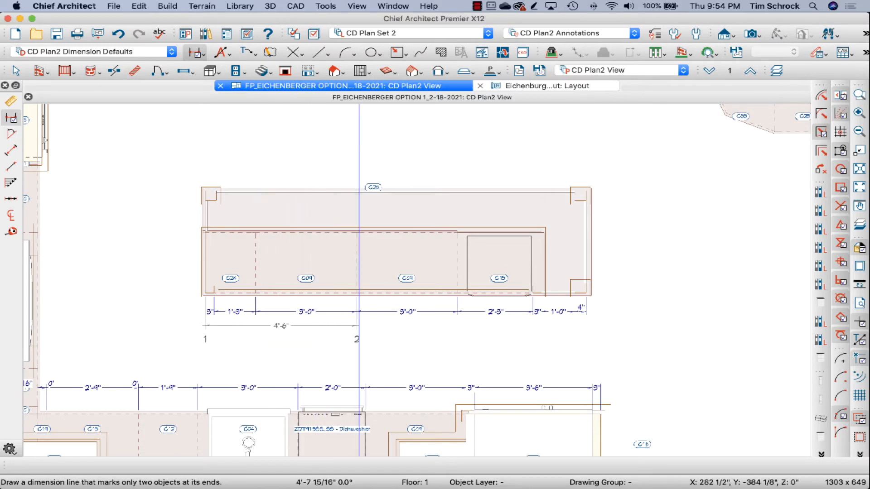
pyautogui.moveTo(359, 326); pyautogui.dragTo(617, 320)
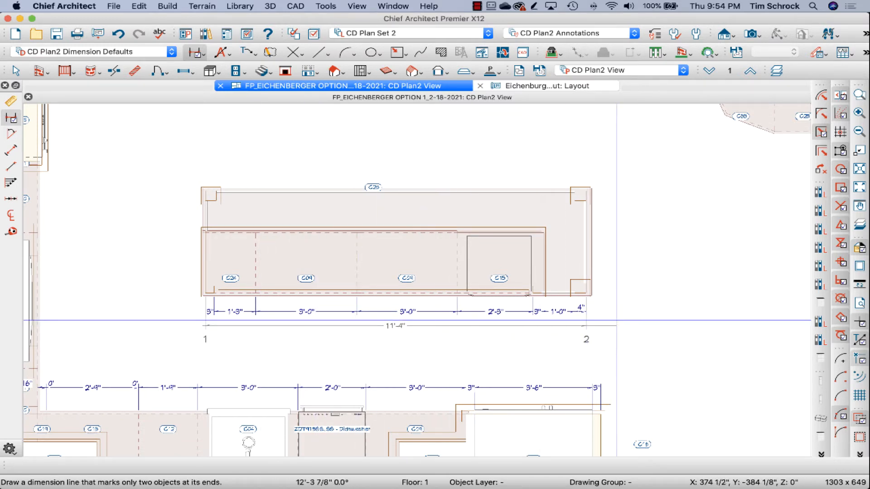
# Step: Move the island's overall dimension line farther from the island, shift its cabinet dimension line slightly down, and select the overall dimension
pyautogui.click(413, 325)
pyautogui.moveTo(414, 325); pyautogui.dragTo(413, 338)
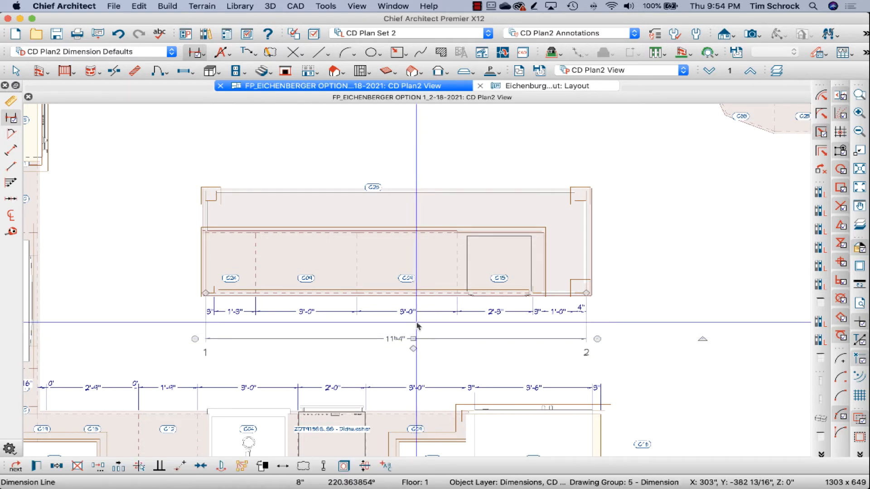
pyautogui.click(373, 313)
pyautogui.moveTo(372, 312); pyautogui.dragTo(373, 318)
pyautogui.press('Escape')
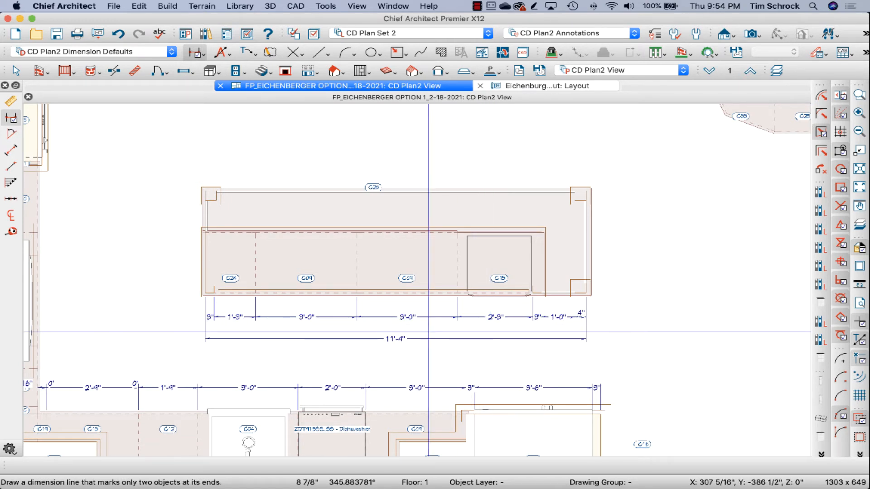
pyautogui.click(363, 340)
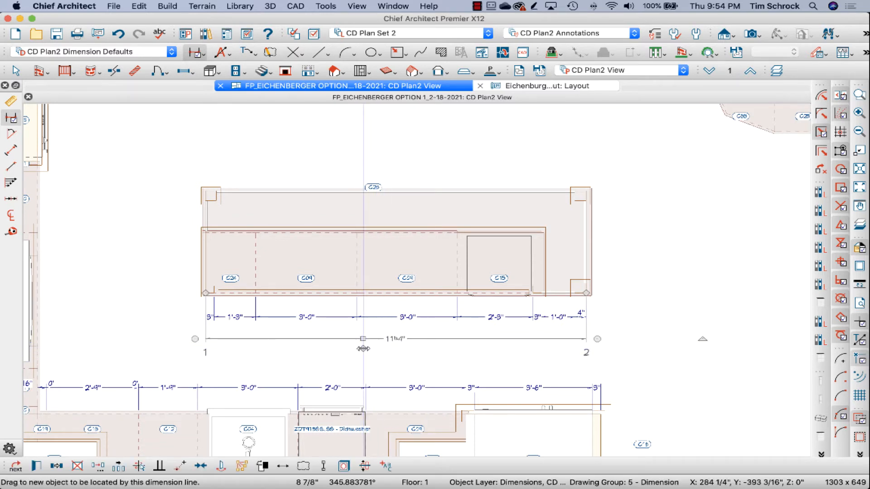
# Step: Add an extra extension point at the island's right-hand C09 cabinet to the overall dimension and remove it again
pyautogui.moveTo(363, 349); pyautogui.dragTo(406, 269)
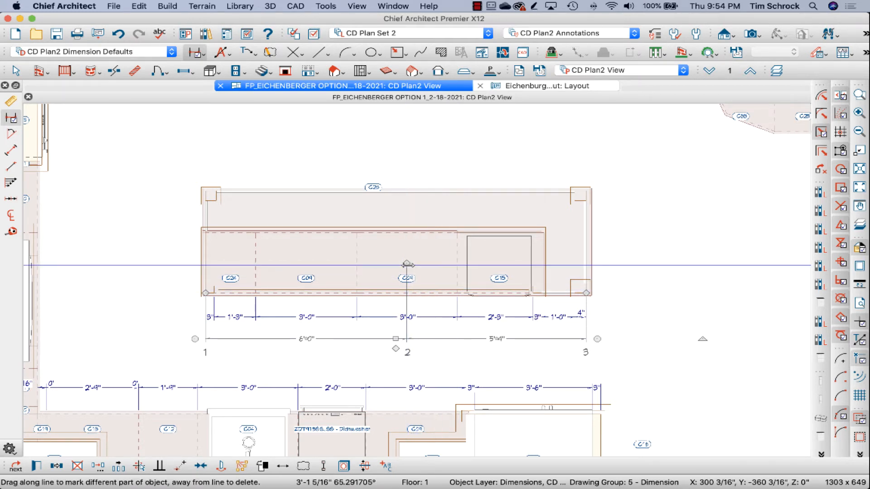
pyautogui.moveTo(407, 264)
pyautogui.mouseDown()
pyautogui.moveTo(408, 213)
pyautogui.moveTo(453, 166)
pyautogui.moveTo(532, 133)
pyautogui.mouseUp()
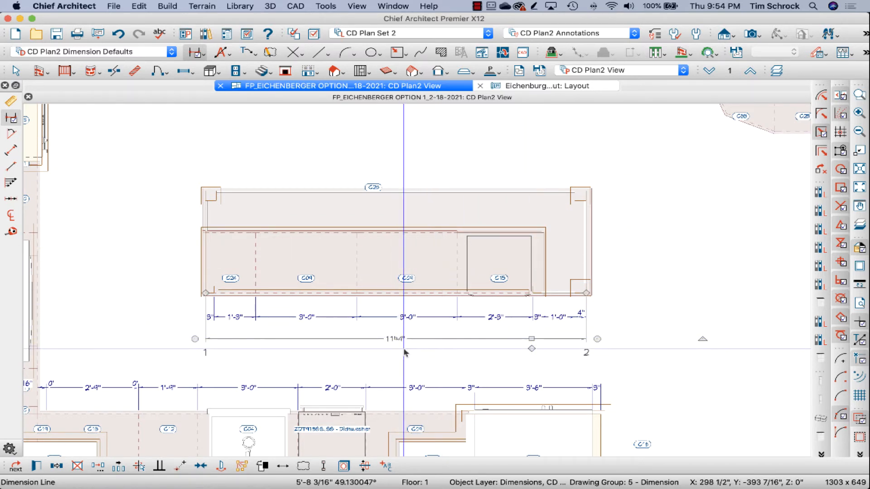
pyautogui.click(698, 358)
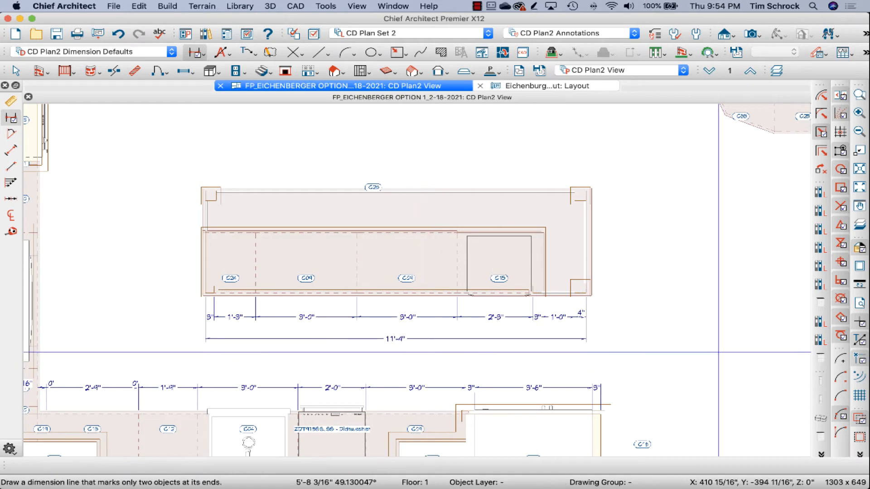
# Step: Select the sink run's dimension line and remove its two redundant 0' extension points around cabinet C13
pyautogui.scroll(-2, 603, 319)
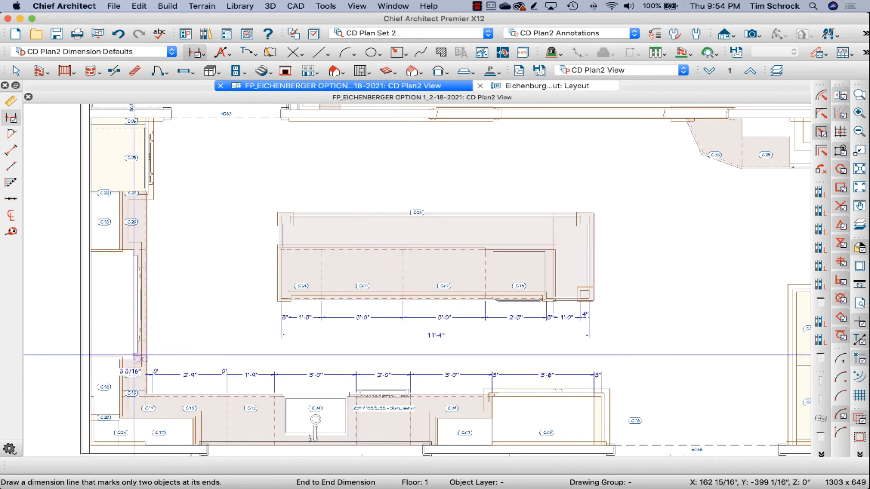
pyautogui.scroll(2, 138, 362)
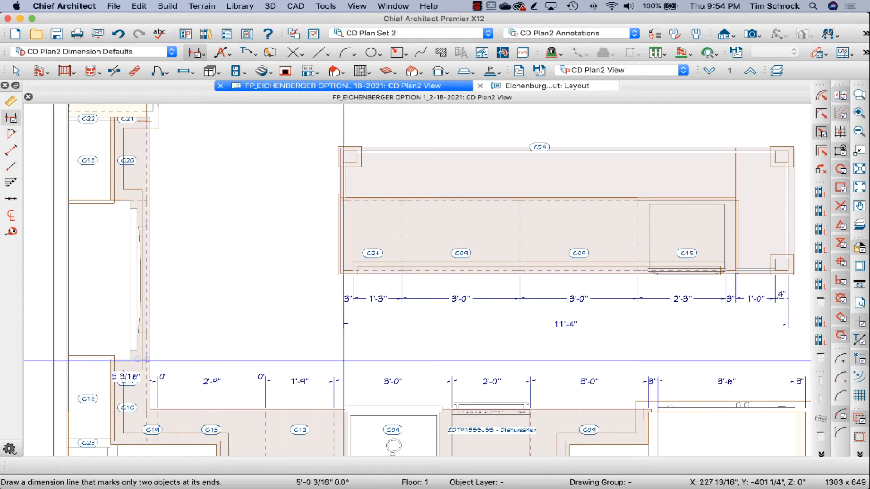
pyautogui.click(308, 382)
pyautogui.scroll(-2, 324, 322)
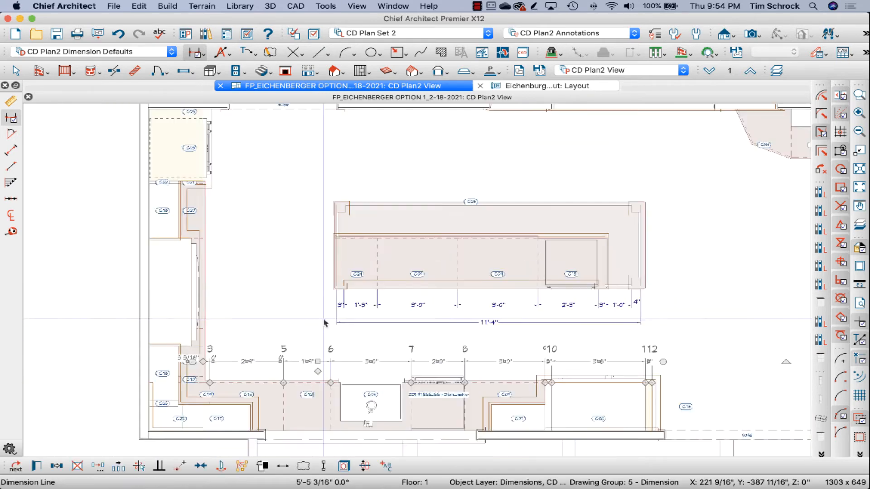
pyautogui.scroll(4, 260, 386)
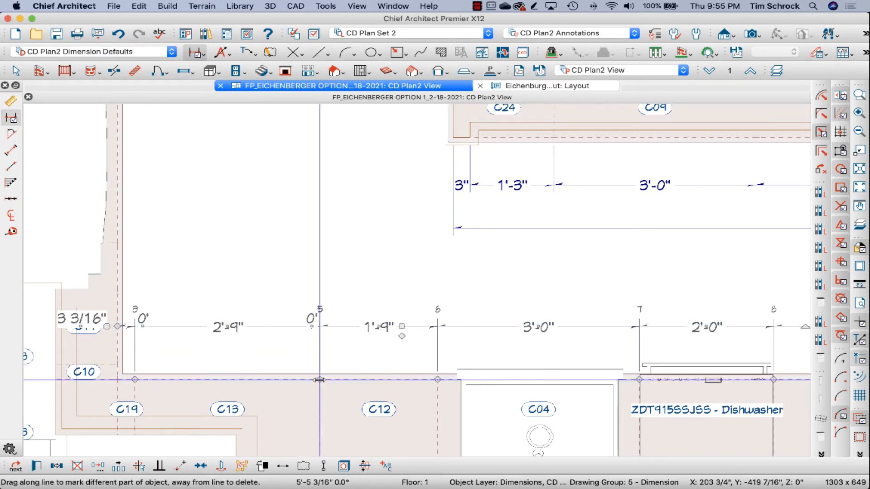
pyautogui.scroll(2, 320, 380)
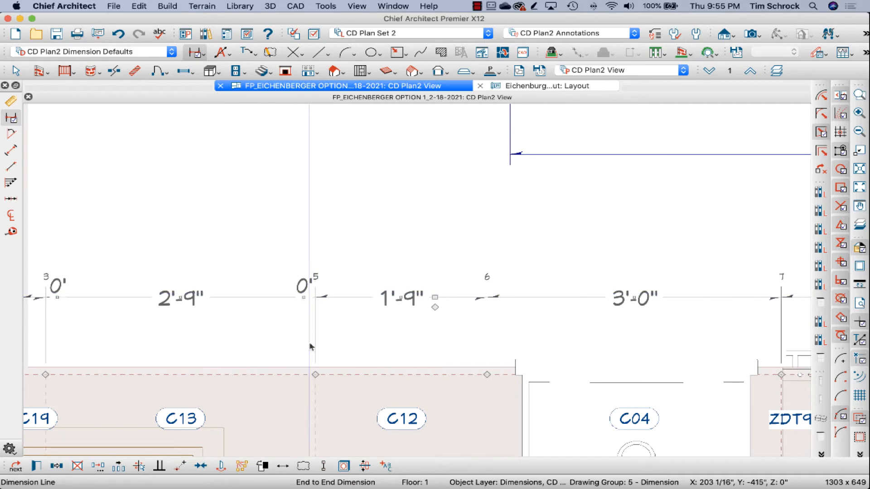
pyautogui.moveTo(315, 375); pyautogui.dragTo(210, 236)
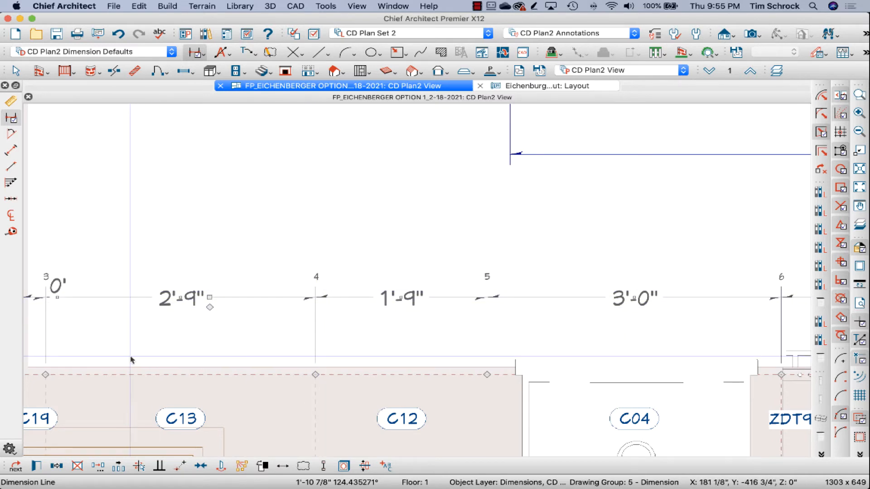
pyautogui.moveTo(45, 374); pyautogui.dragTo(136, 248)
# Step: Try end-to-end dimensions from the sink run's corner toward the sink, above and on the counter, and delete them
pyautogui.scroll(-4, 217, 364)
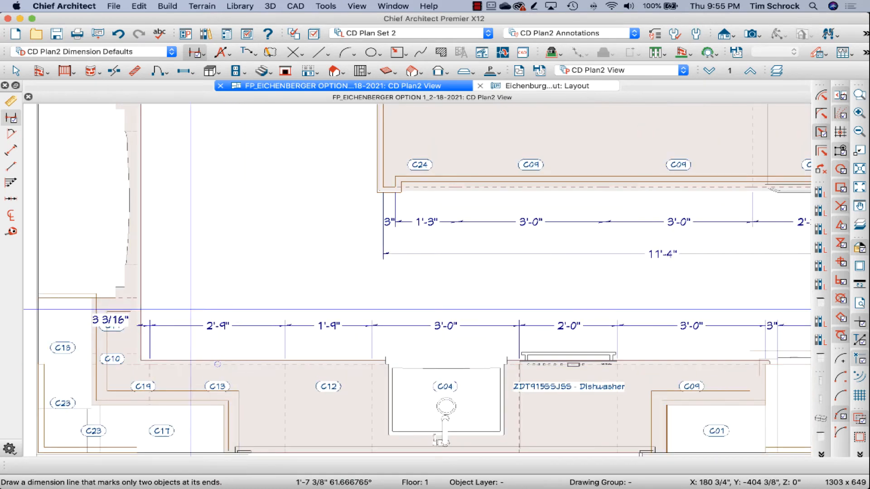
pyautogui.moveTo(138, 313); pyautogui.dragTo(358, 313)
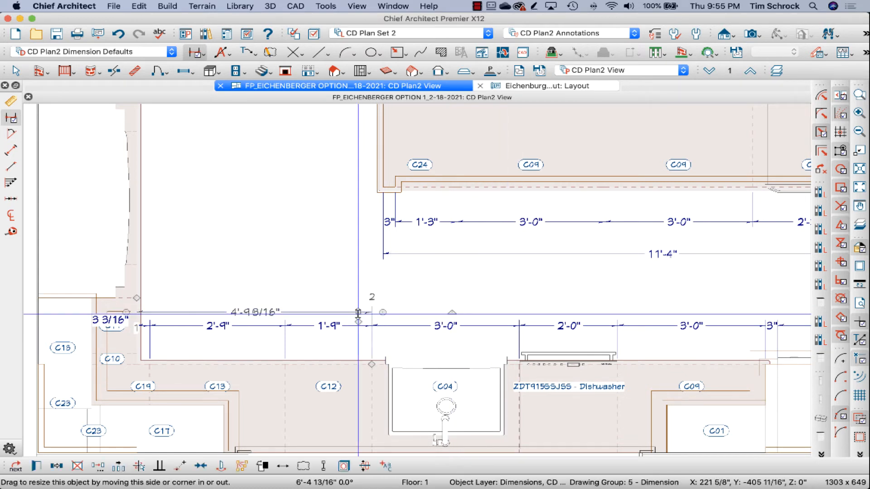
pyautogui.press('Delete')
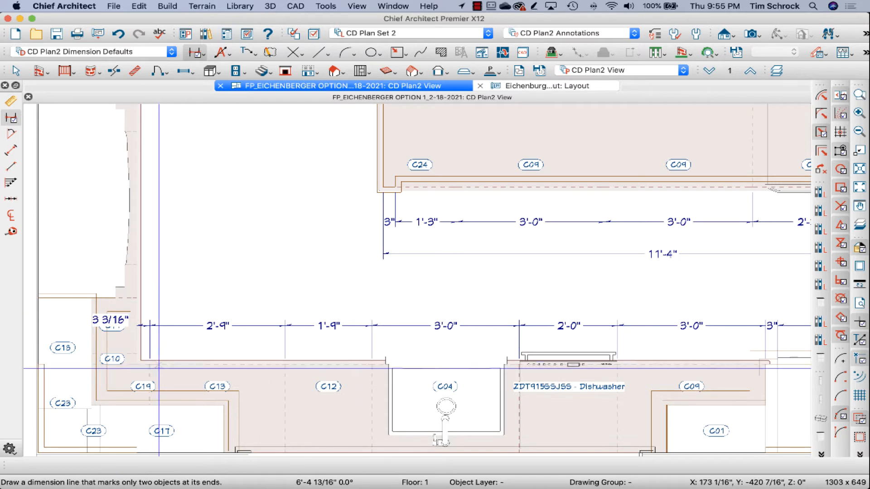
pyautogui.moveTo(140, 381); pyautogui.dragTo(297, 375)
pyautogui.press('Delete')
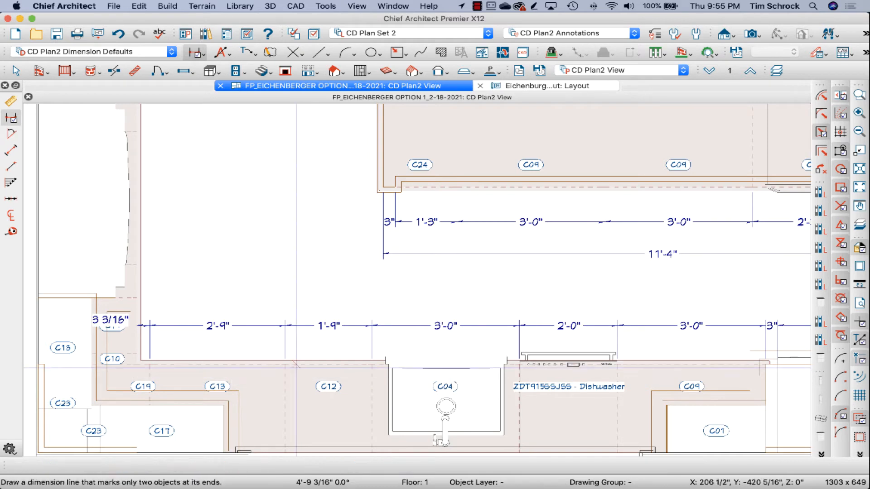
# Step: Enable locating fixtures and appliances by their centers in the CD Plan2 Dimension Defaults
pyautogui.click(10, 101)
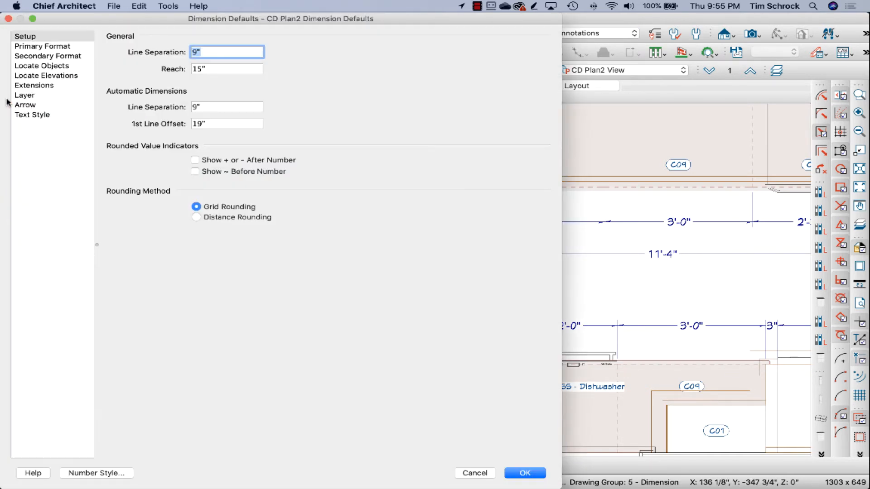
pyautogui.click(37, 76)
pyautogui.click(43, 65)
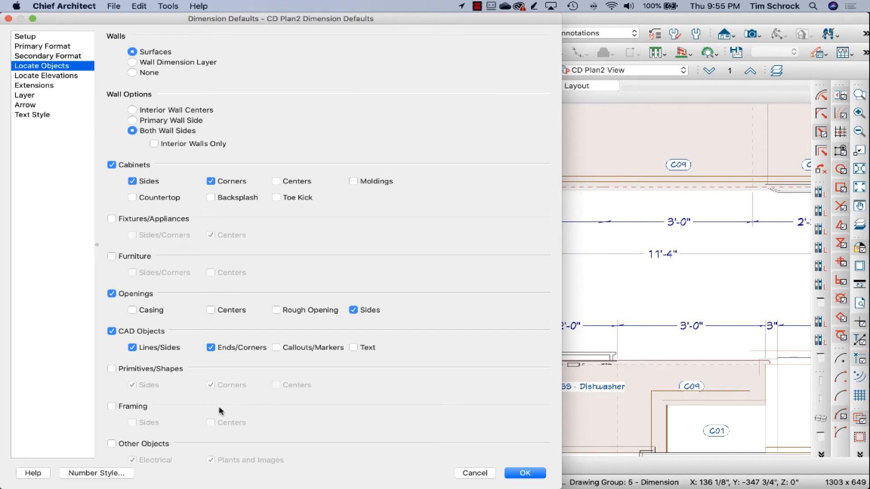
pyautogui.scroll(-1, 196, 422)
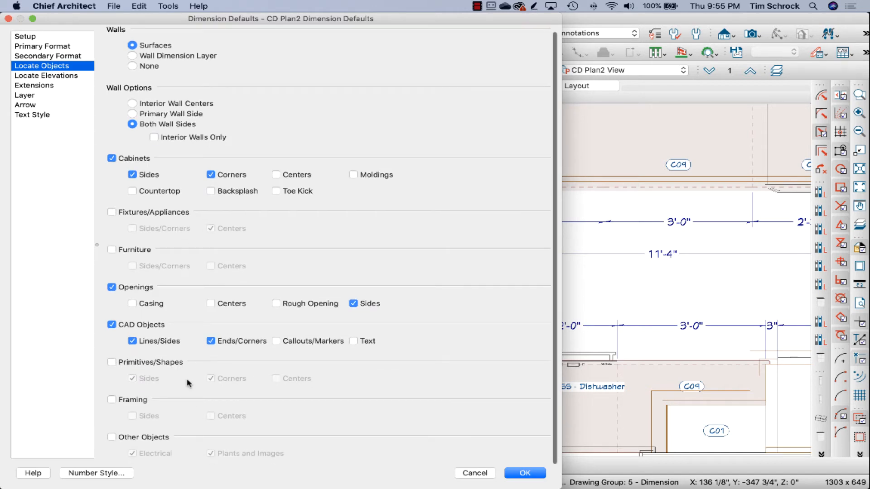
pyautogui.scroll(1, 186, 376)
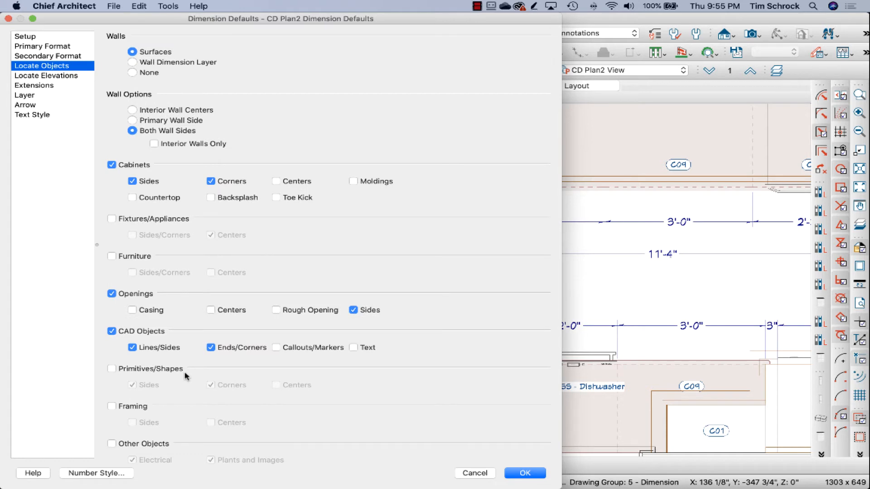
pyautogui.scroll(-1, 185, 377)
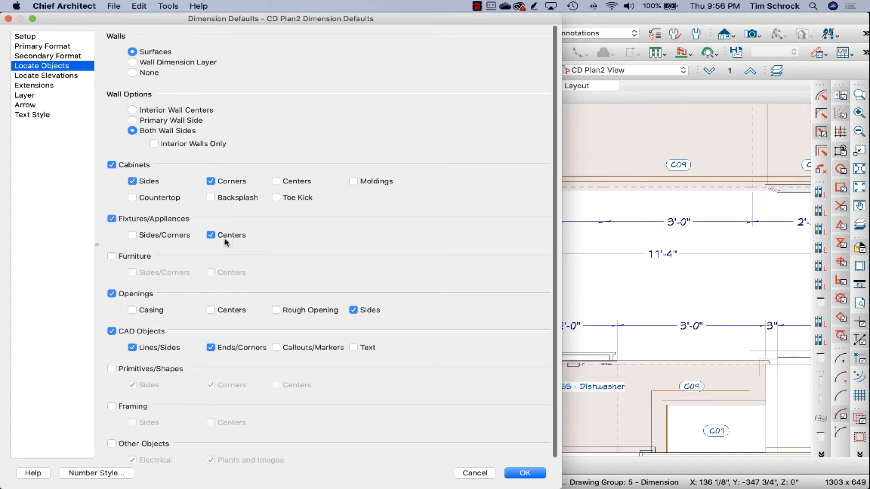
pyautogui.click(526, 473)
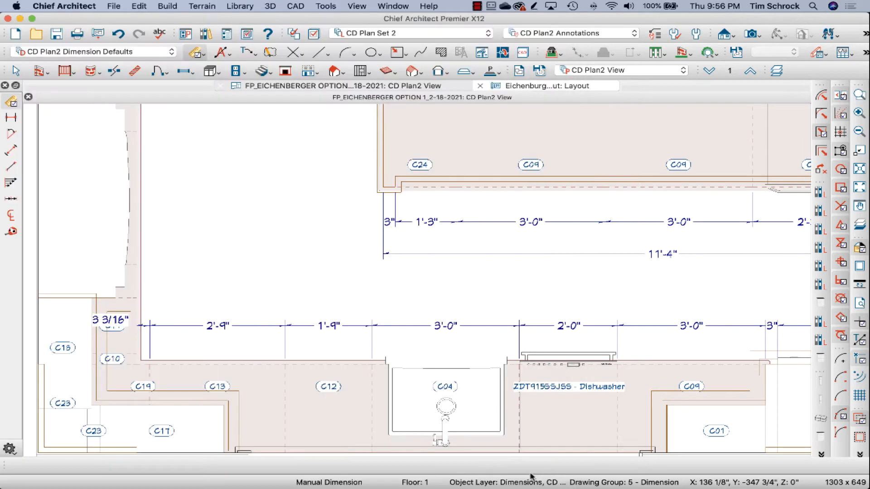
# Step: Try manual and end-to-end dimensions from the sink run's corner to the sink center and across the run, and remove each one
pyautogui.moveTo(136, 386); pyautogui.dragTo(443, 385)
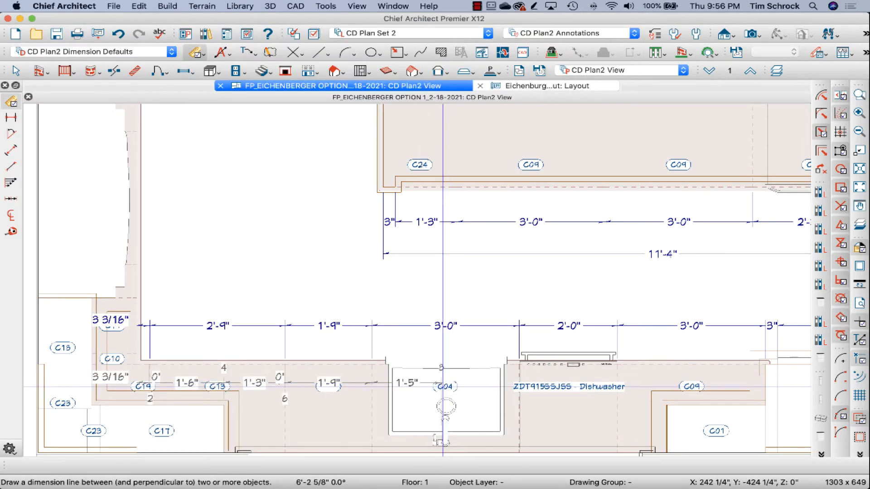
pyautogui.press('Escape')
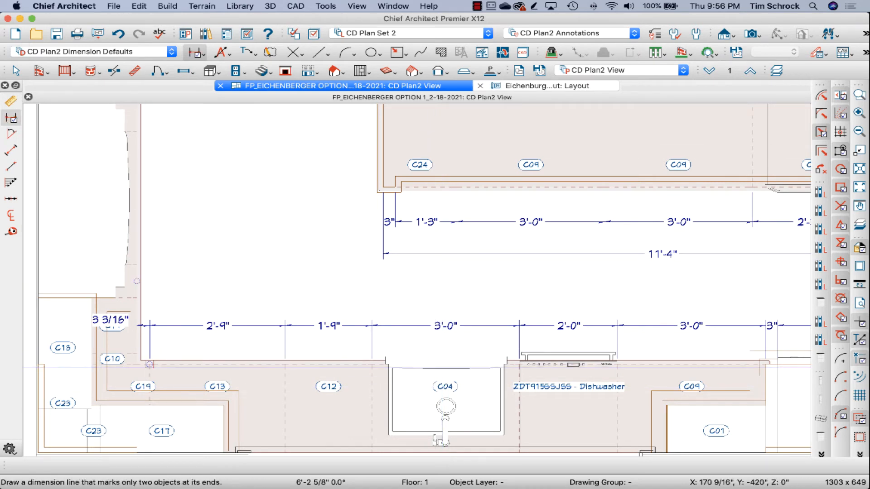
pyautogui.moveTo(135, 383); pyautogui.dragTo(452, 380)
pyautogui.click(366, 386)
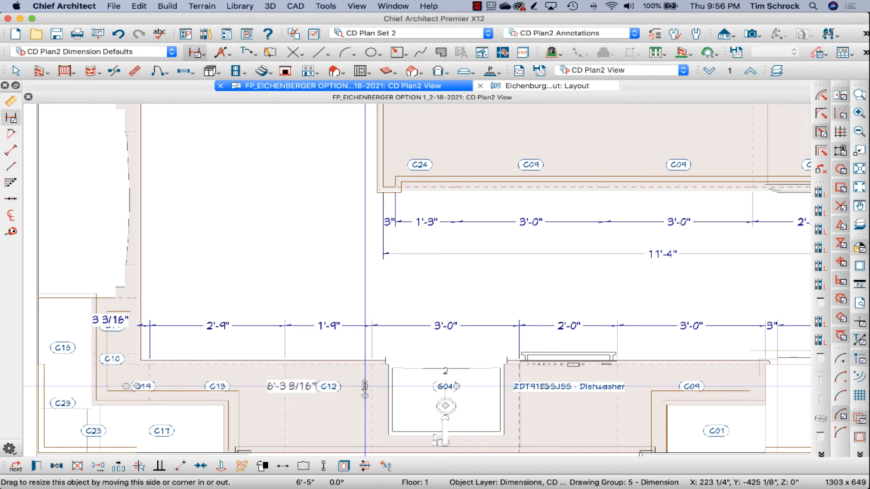
pyautogui.moveTo(366, 386); pyautogui.dragTo(366, 279)
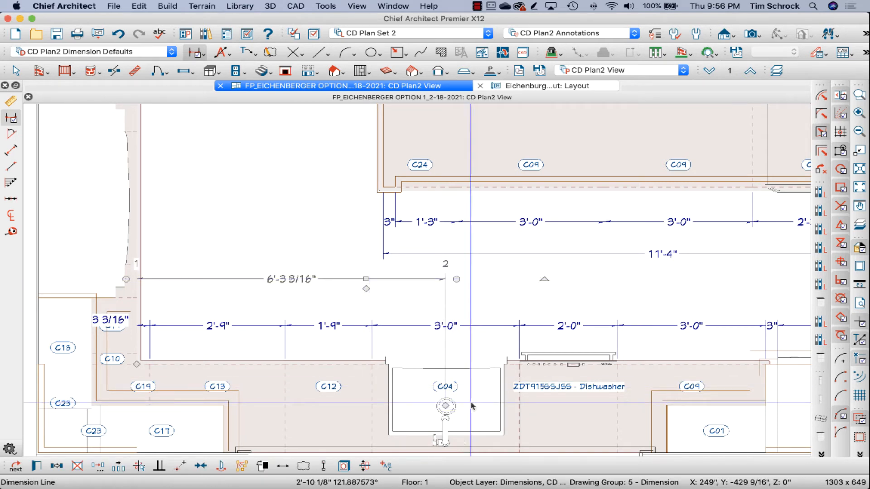
pyautogui.click(444, 434)
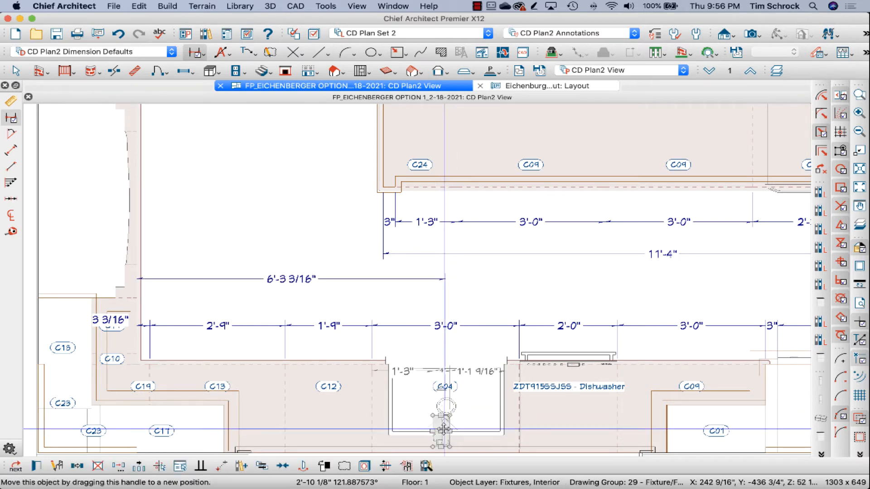
pyautogui.click(418, 279)
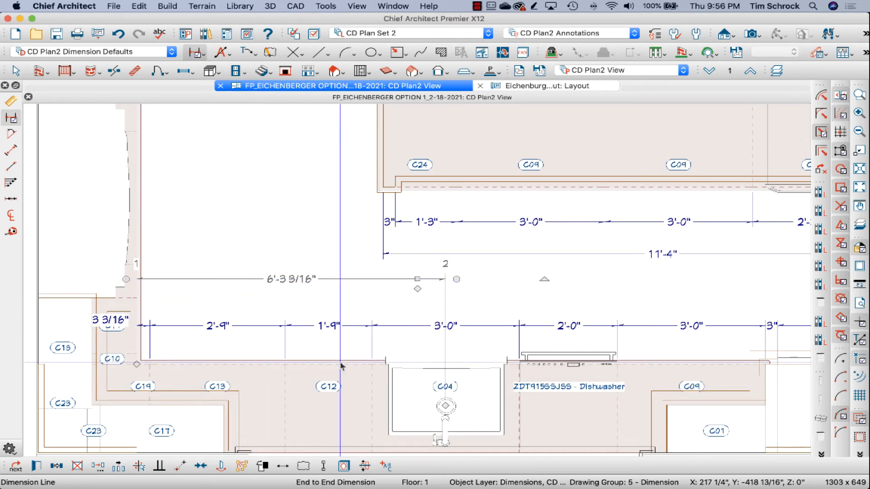
pyautogui.press('Delete')
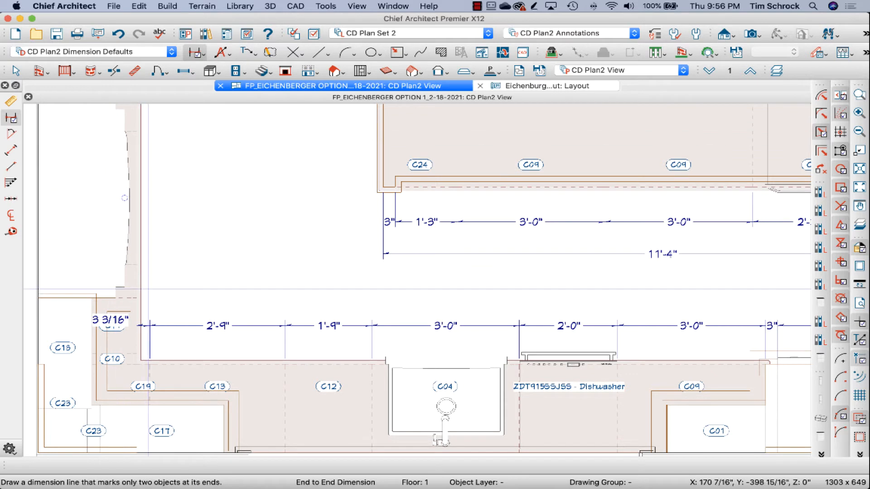
pyautogui.moveTo(136, 293); pyautogui.dragTo(557, 293)
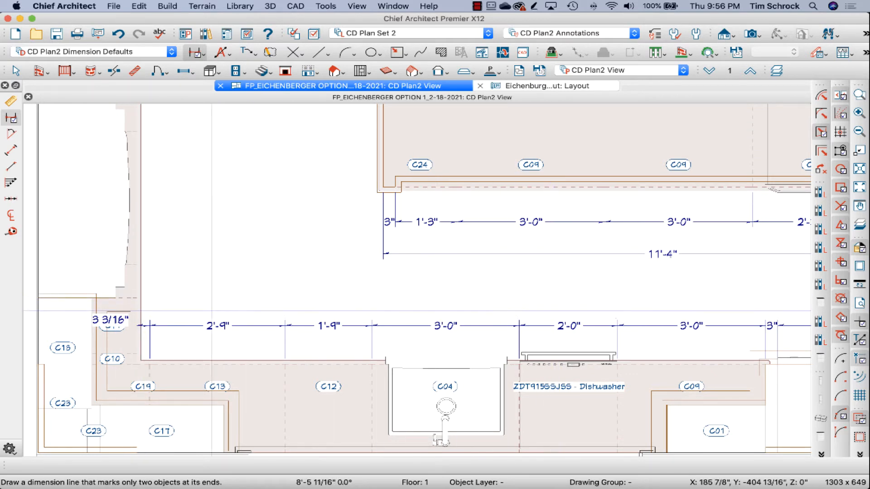
# Step: Move the sink run's cabinet dimension line slightly closer to the counter and deselect it
pyautogui.click(228, 326)
pyautogui.moveTo(228, 326); pyautogui.dragTo(228, 335)
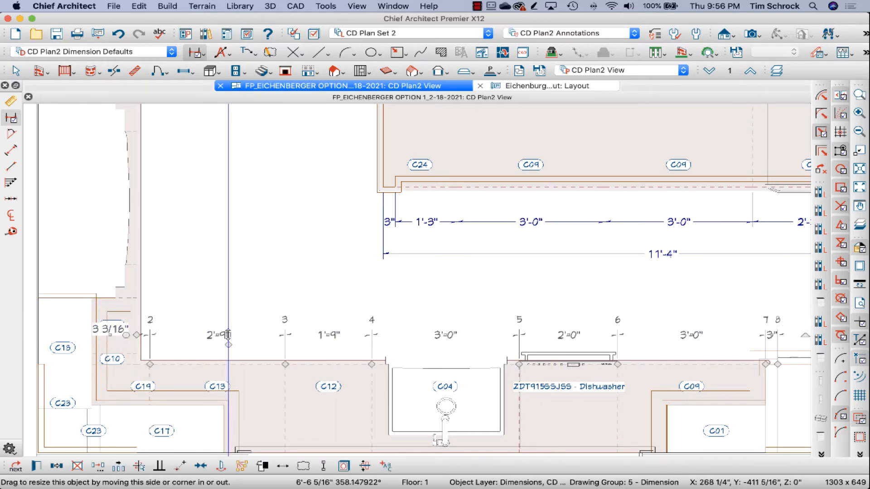
pyautogui.press('Escape')
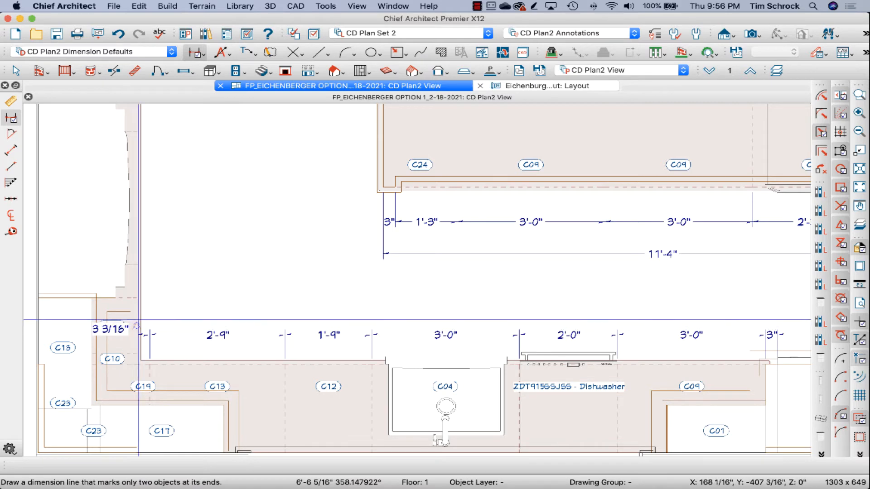
# Step: Disable locating fixtures and appliances in the CD Plan2 Dimension Defaults
pyautogui.doubleClick(12, 104)
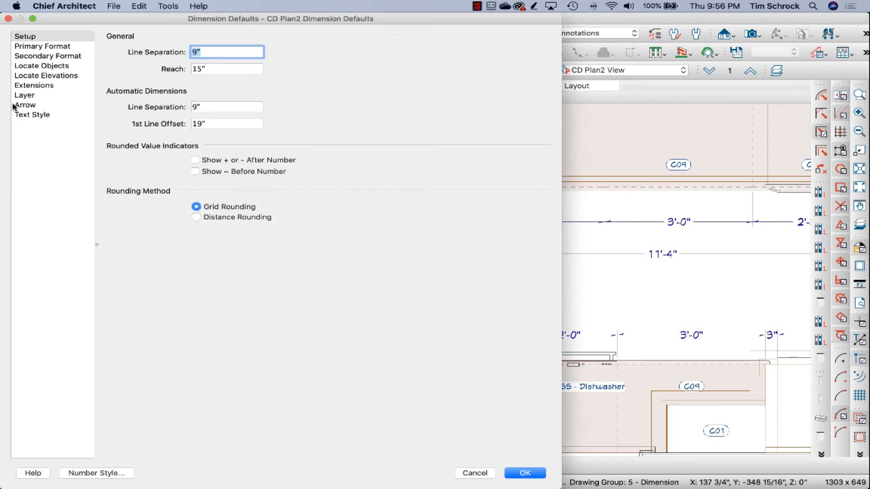
pyautogui.click(43, 67)
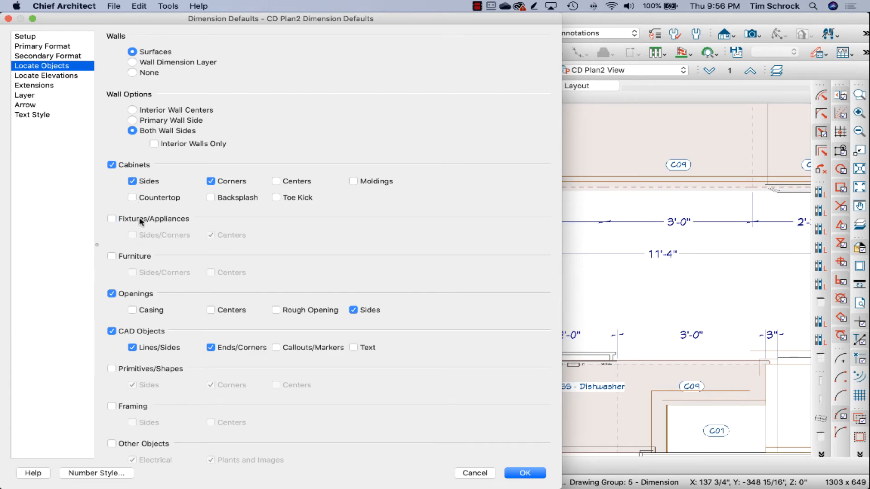
pyautogui.press('Return')
# Step: Draw a short manual dimension at the counter's inside corner above the sink run's dimension line, and delete it
pyautogui.moveTo(138, 313)
pyautogui.mouseDown()
pyautogui.moveTo(522, 313)
pyautogui.moveTo(237, 313)
pyautogui.mouseUp()
pyautogui.moveTo(163, 313); pyautogui.dragTo(149, 317)
pyautogui.scroll(6, 136, 326)
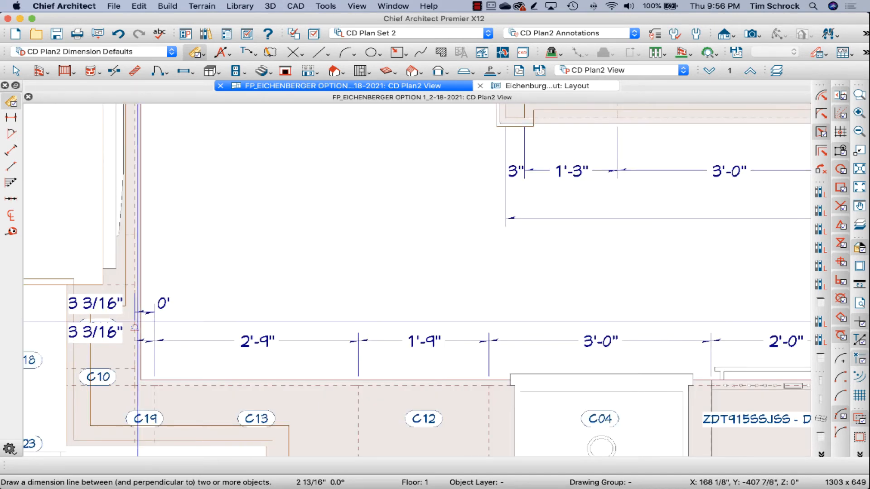
pyautogui.click(175, 283)
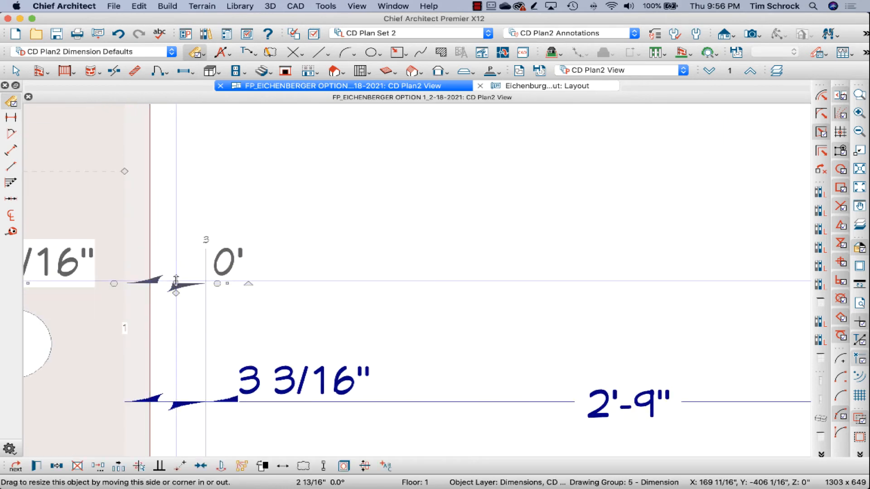
pyautogui.press('Delete')
pyautogui.scroll(-6, 263, 210)
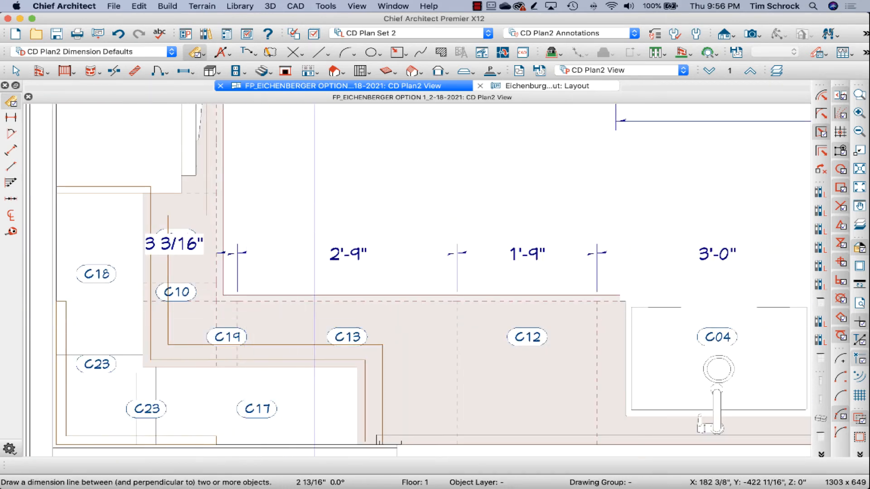
pyautogui.click(341, 359)
pyautogui.moveTo(340, 374); pyautogui.dragTo(343, 375)
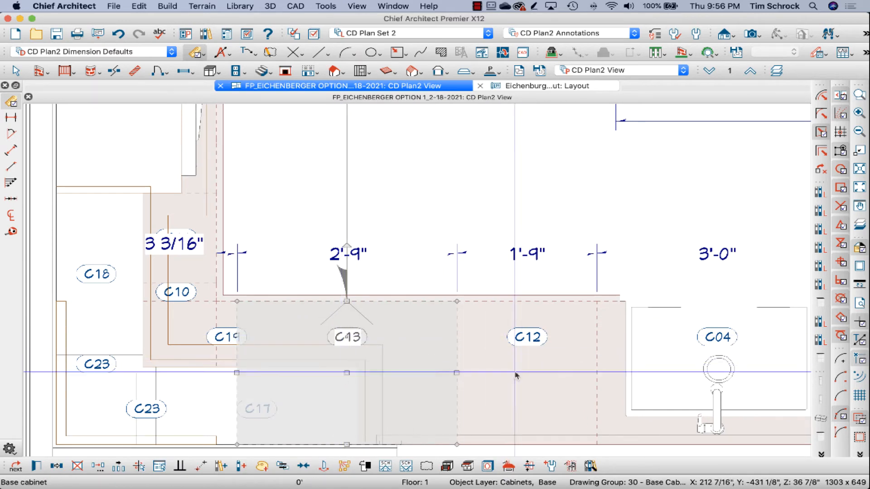
pyautogui.scroll(-2, 493, 368)
pyautogui.click(706, 354)
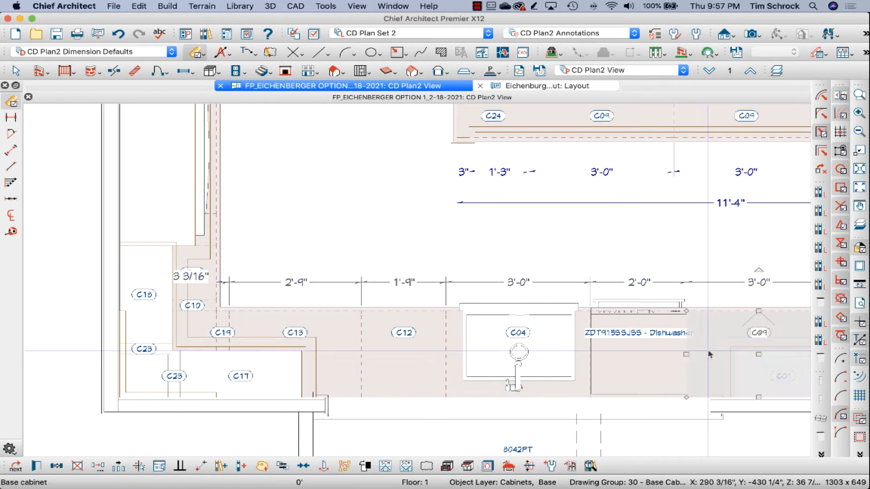
pyautogui.scroll(-2, 458, 356)
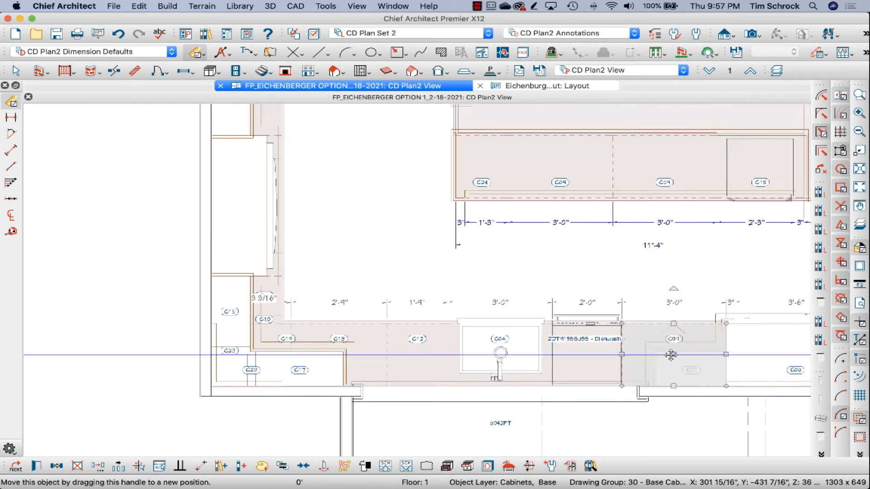
pyautogui.moveTo(673, 354); pyautogui.dragTo(664, 356)
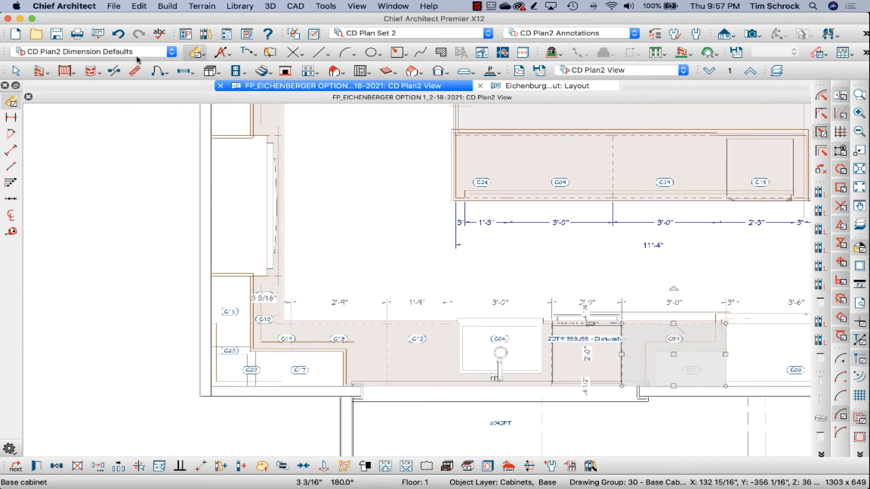
# Step: Draw an end-to-end dimension above the sink run's dimension line, from the left wall run's cabinet front to the sink cabinet's center
pyautogui.click(11, 117)
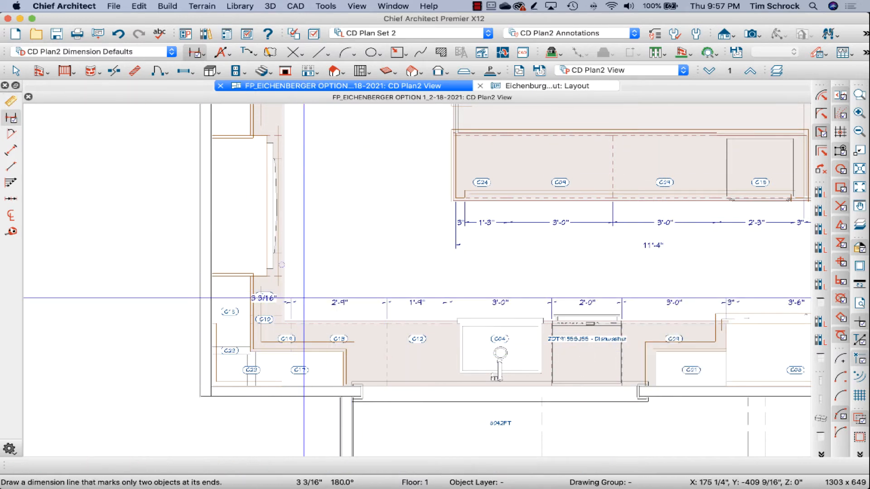
pyautogui.moveTo(284, 293); pyautogui.dragTo(480, 289)
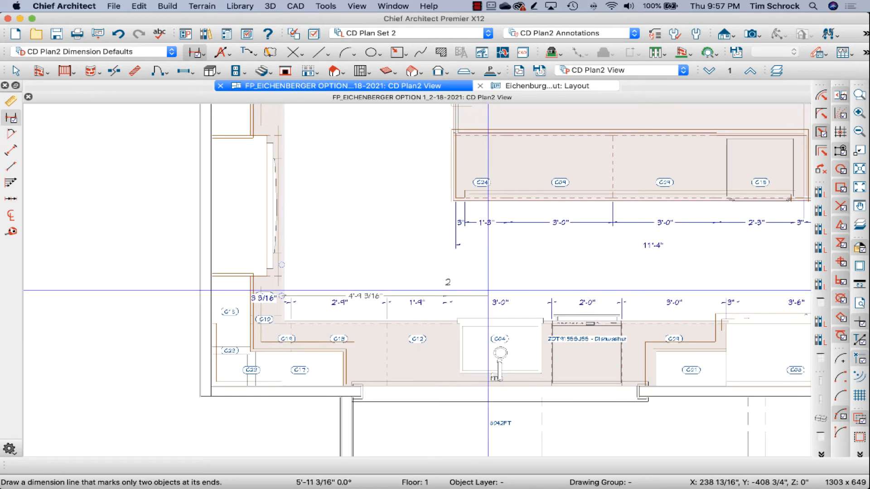
pyautogui.press('super+z')
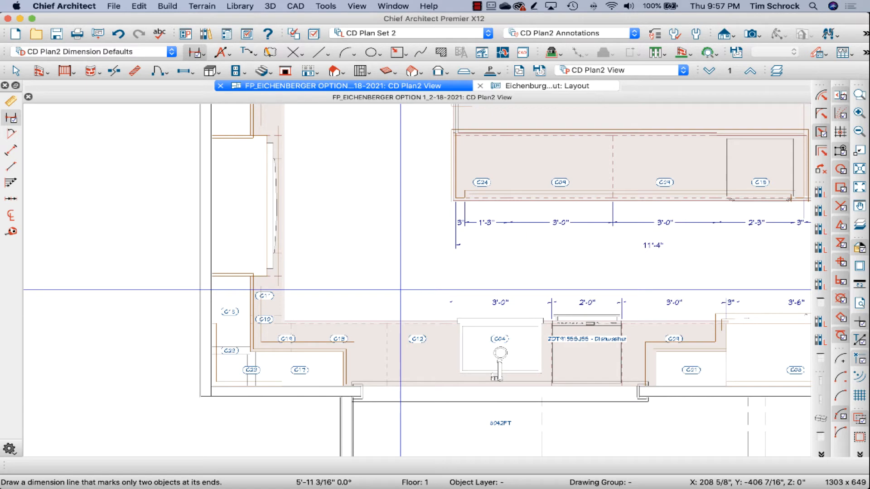
pyautogui.scroll(3, 406, 290)
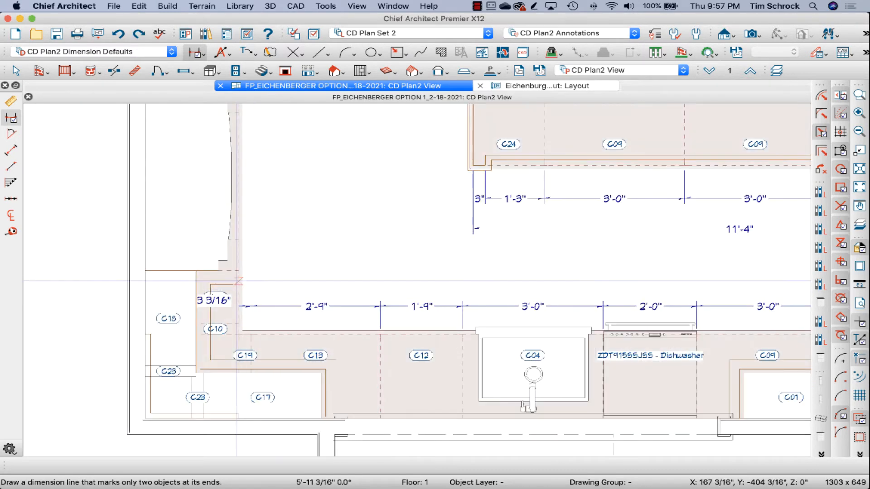
pyautogui.moveTo(239, 284); pyautogui.dragTo(484, 285)
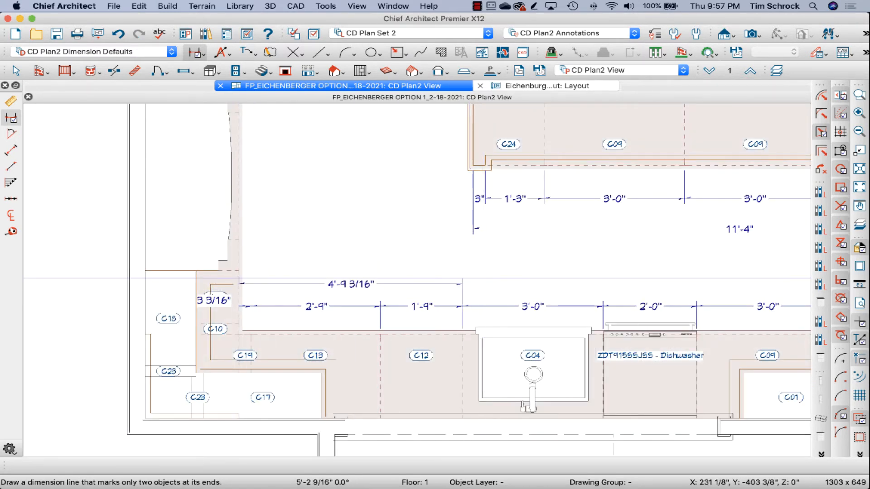
pyautogui.scroll(2, 451, 285)
pyautogui.click(446, 281)
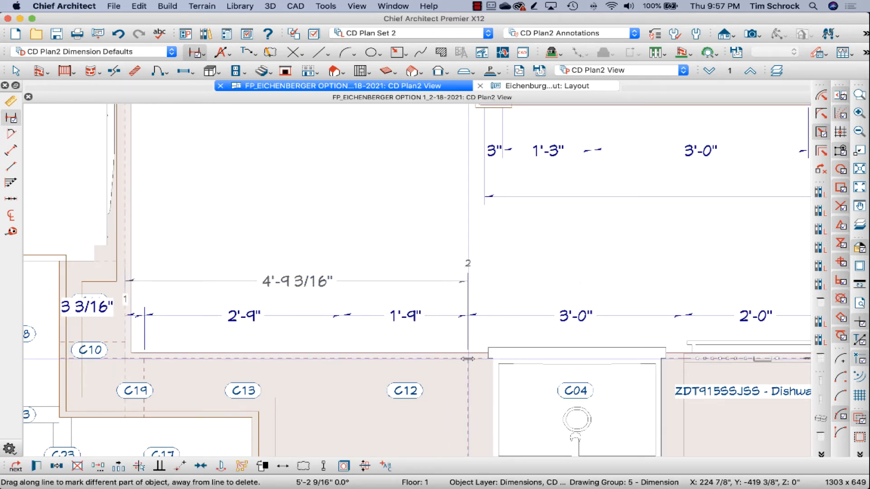
pyautogui.moveTo(468, 359); pyautogui.dragTo(579, 384)
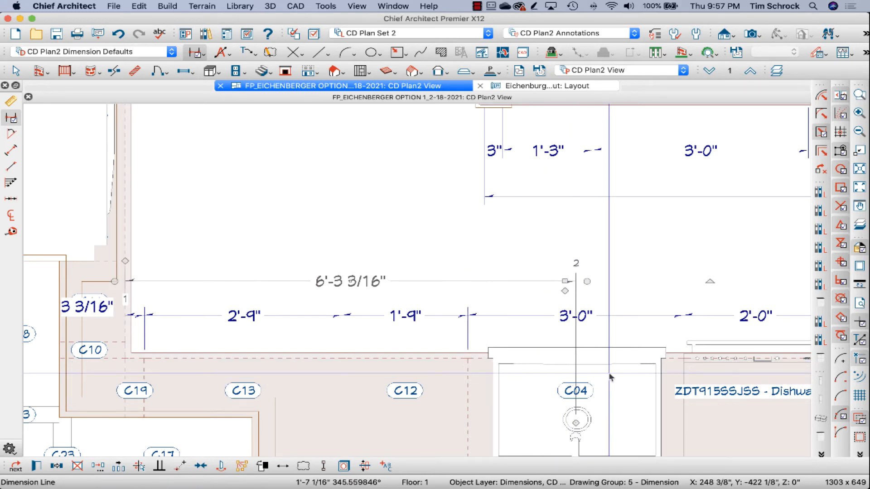
pyautogui.press('Escape')
pyautogui.scroll(-2, 406, 235)
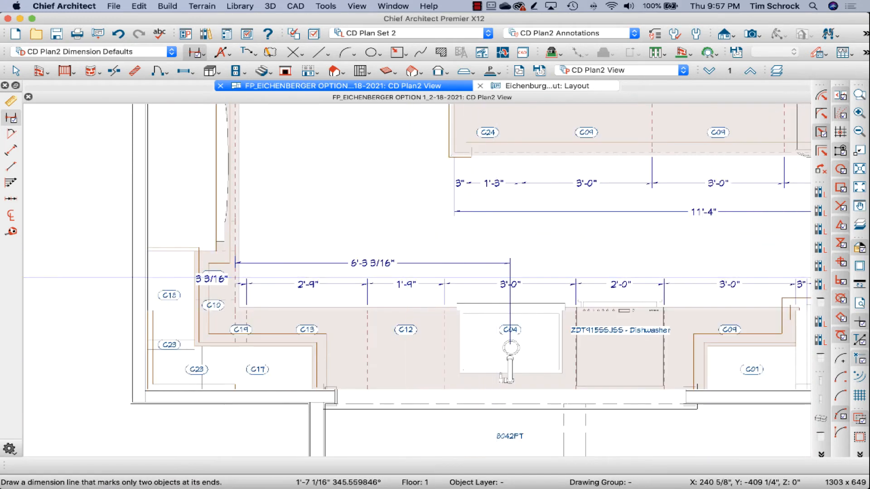
# Step: Mark the dimension's extension line at the sink as a centerline
pyautogui.click(516, 257)
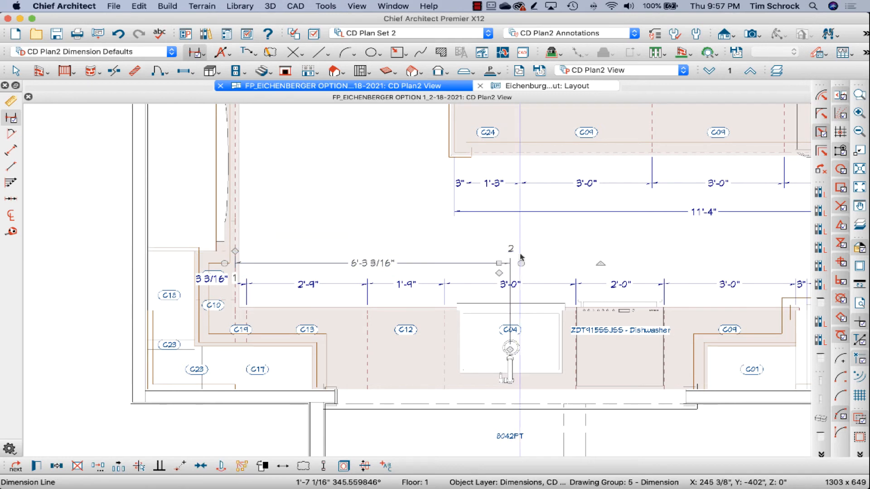
pyautogui.click(513, 274)
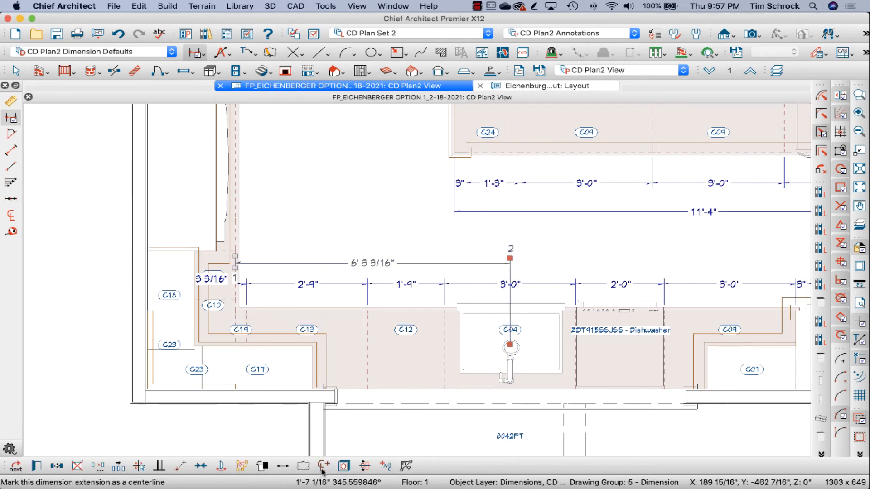
pyautogui.click(436, 229)
pyautogui.scroll(-3, 273, 258)
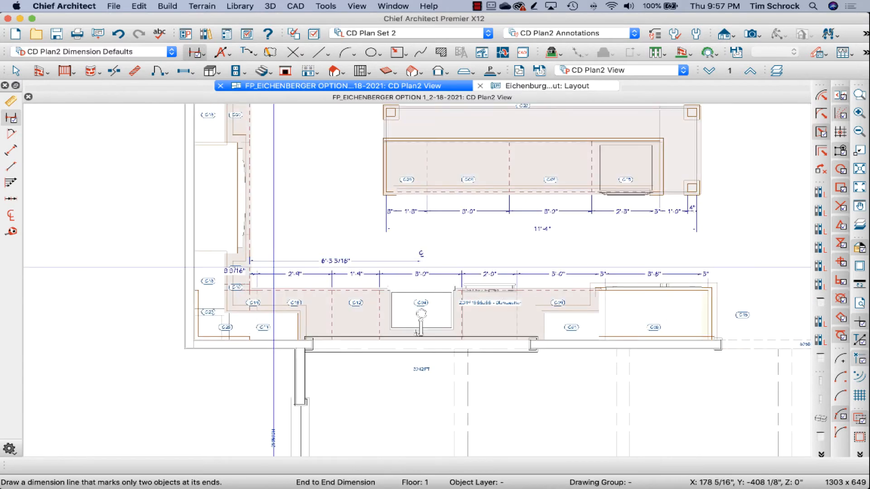
# Step: Move the sink centerline dimension's other extension from the cabinet front back to the left wall
pyautogui.click(285, 260)
pyautogui.scroll(2, 246, 269)
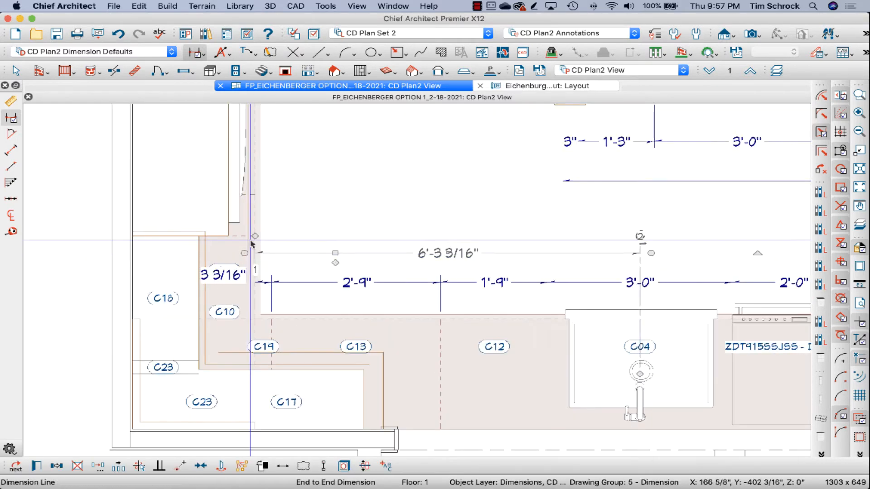
pyautogui.moveTo(255, 237); pyautogui.dragTo(135, 259)
pyautogui.click(324, 208)
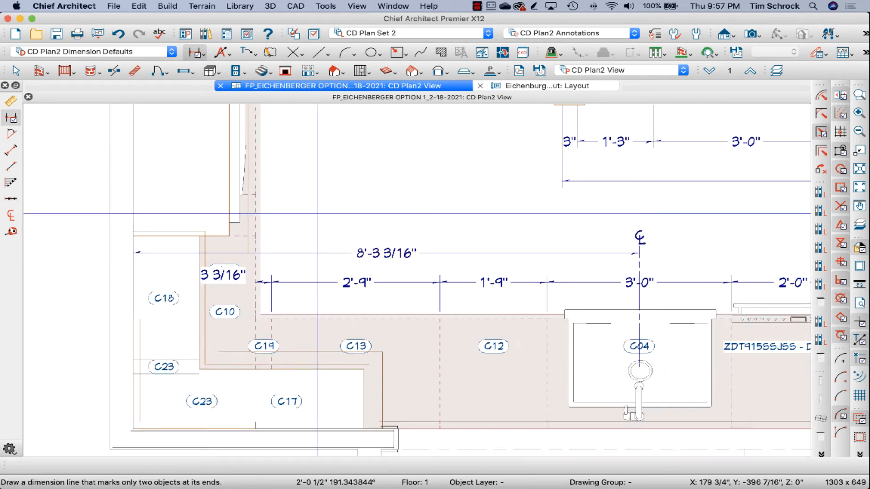
# Step: Draw an end-to-end dimension for the island's depth beside its left end
pyautogui.scroll(-2, 317, 214)
pyautogui.scroll(-1, 344, 220)
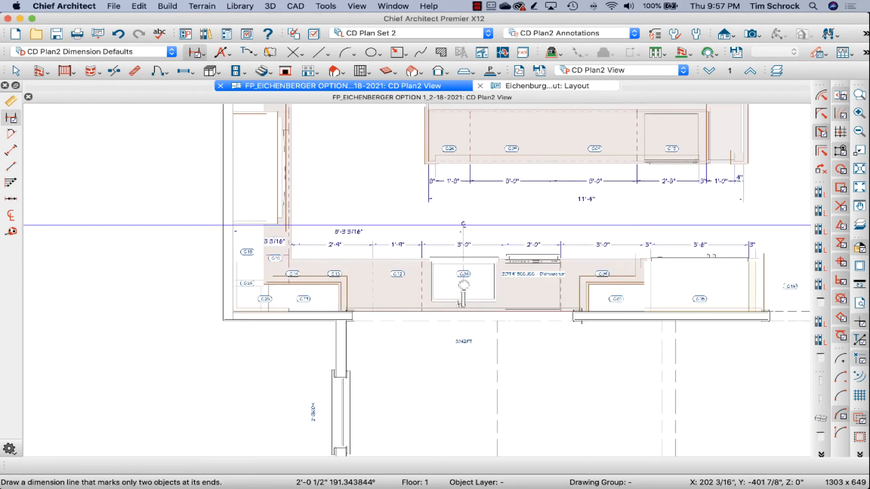
pyautogui.scroll(-1, 430, 296)
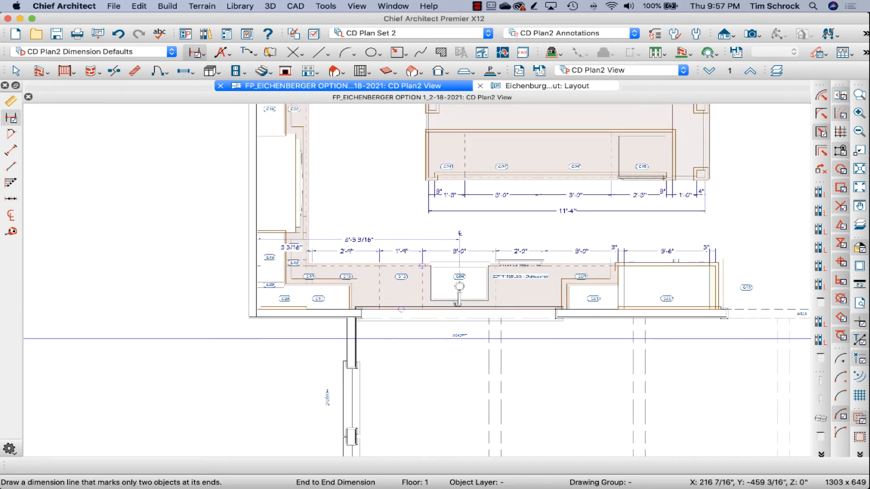
pyautogui.scroll(-2, 406, 339)
pyautogui.scroll(3, 407, 131)
pyautogui.moveTo(410, 251); pyautogui.dragTo(410, 171)
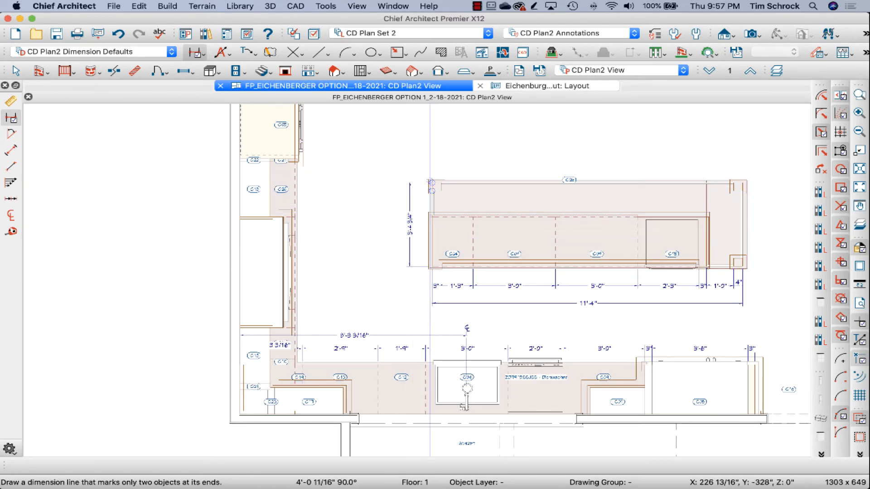
# Step: Dimension the island's overall length above its seating side, moving the left extension to the outer face of the island's corner post
pyautogui.moveTo(423, 179); pyautogui.dragTo(754, 159)
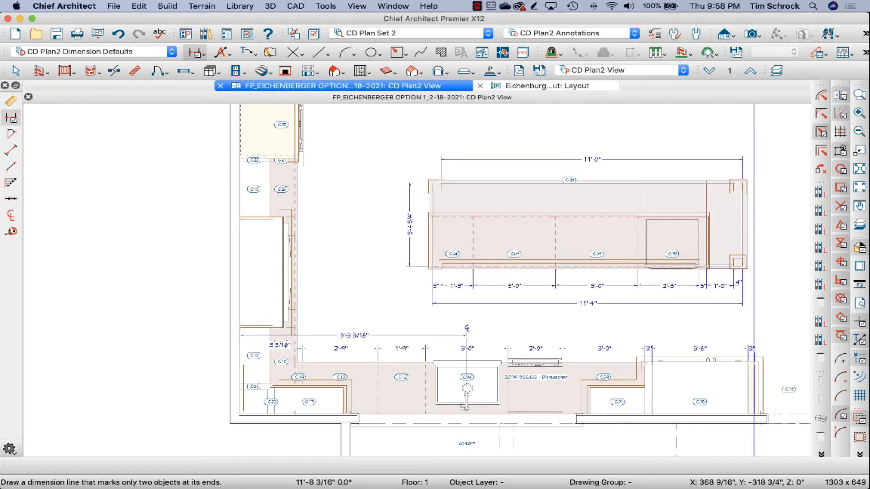
pyautogui.scroll(2, 459, 165)
pyautogui.click(461, 159)
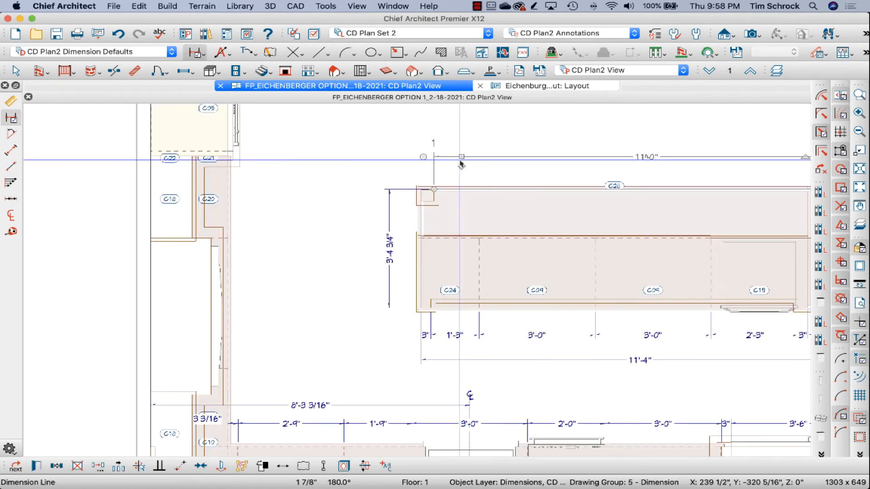
pyautogui.moveTo(436, 188); pyautogui.dragTo(382, 181)
pyautogui.scroll(2, 376, 180)
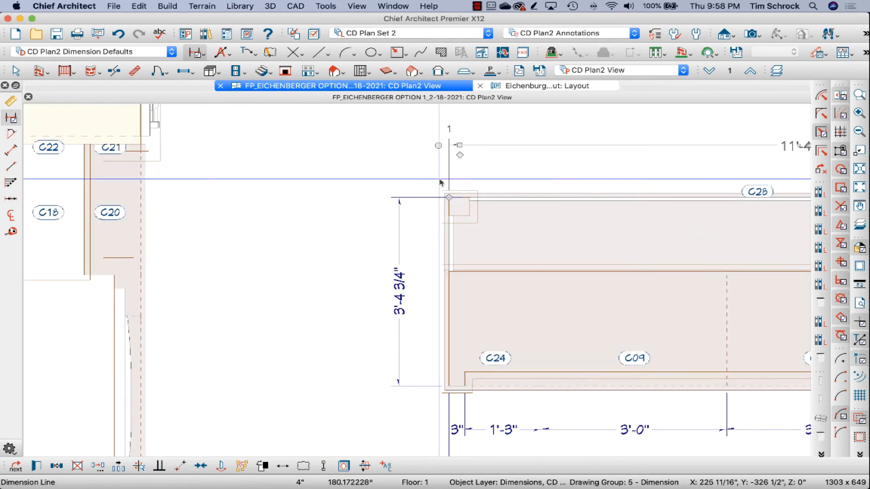
# Step: Extend the island's upper length dimension to the front of the left wall cabinets so it includes the aisle
pyautogui.scroll(-1, 588, 234)
pyautogui.scroll(-1, 588, 233)
pyautogui.moveTo(507, 183); pyautogui.dragTo(296, 198)
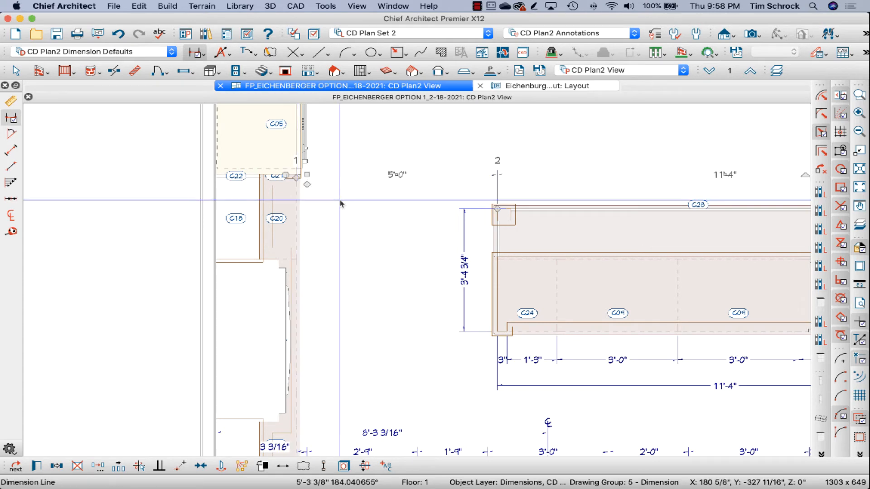
pyautogui.scroll(-3, 300, 190)
pyautogui.scroll(2, 383, 272)
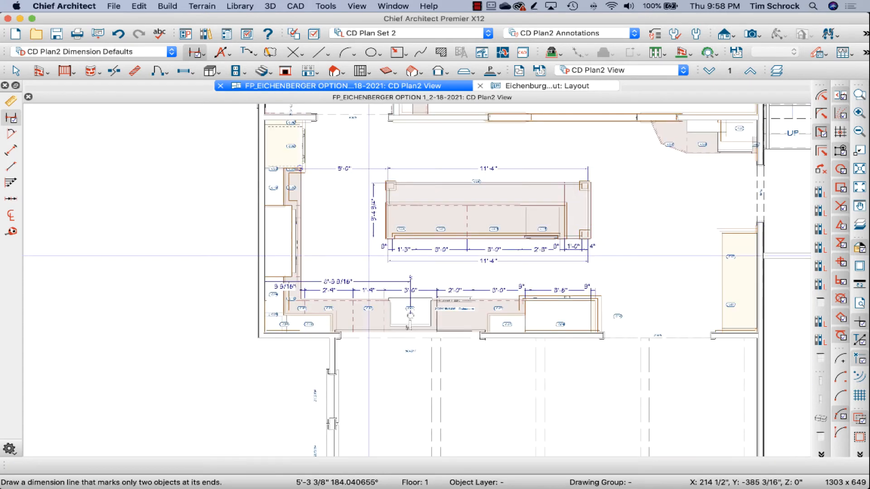
# Step: Extend the island's depth dimension down to the front of the sink-run cabinets so it includes the aisle
pyautogui.click(377, 236)
pyautogui.scroll(2, 377, 221)
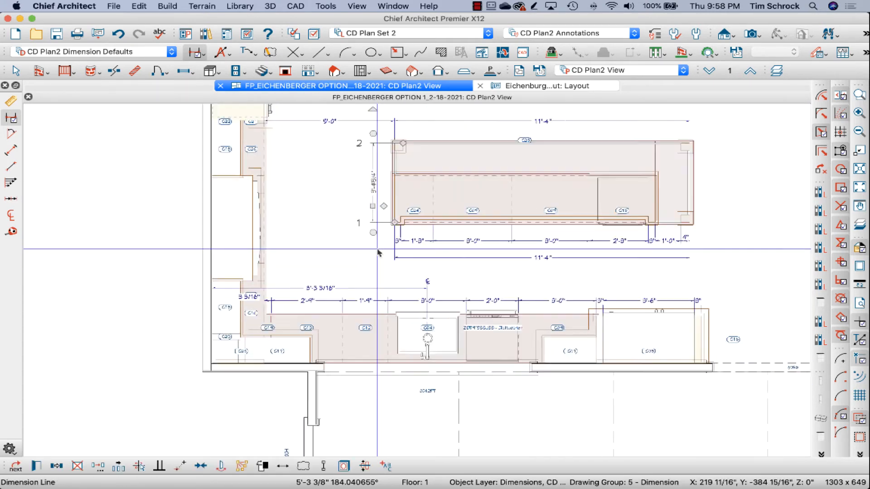
pyautogui.moveTo(382, 198); pyautogui.dragTo(374, 332)
pyautogui.scroll(-2, 316, 262)
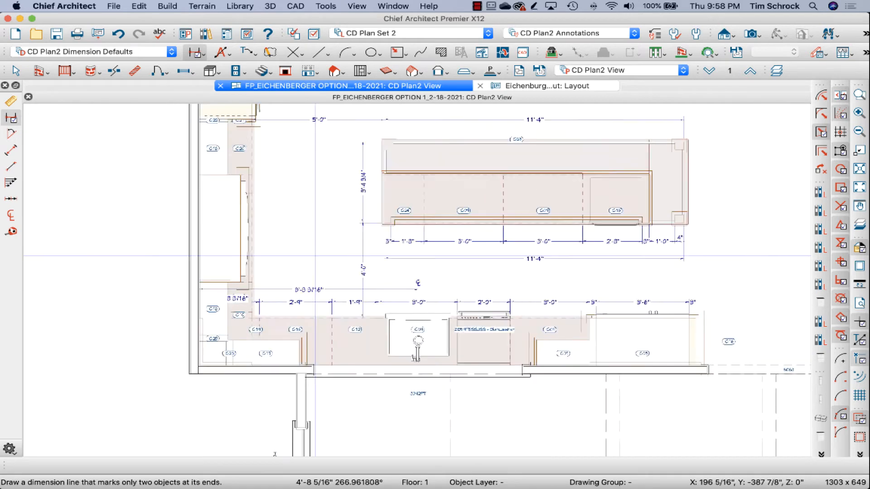
# Step: Draw manual dimensions along the front of the right wall's cabinet run and across its depth at the upper end
pyautogui.scroll(-1, 316, 262)
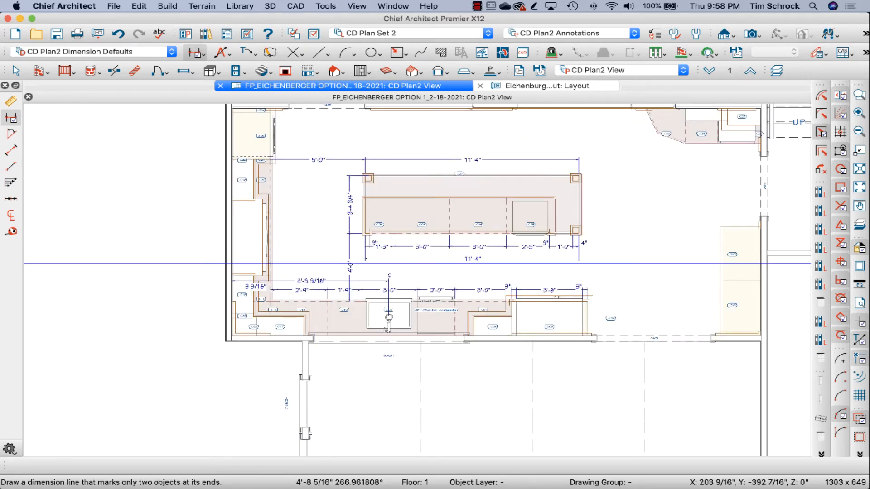
pyautogui.scroll(2, 324, 264)
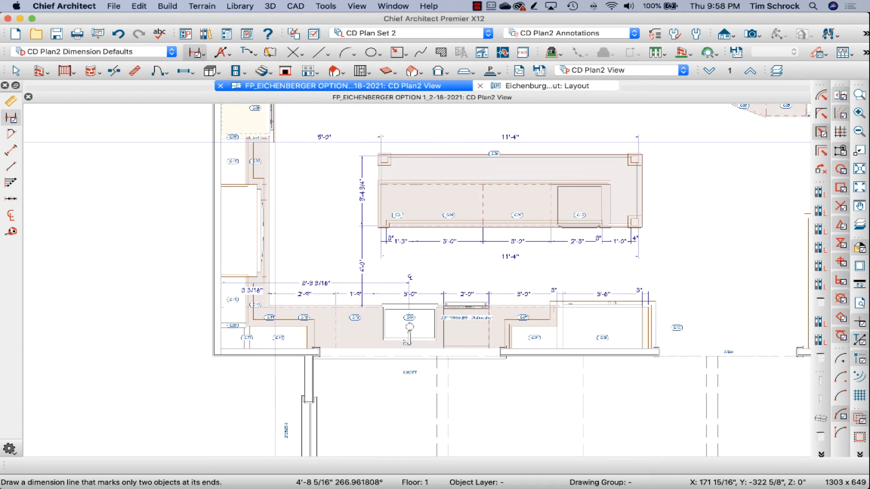
pyautogui.scroll(-2, 362, 244)
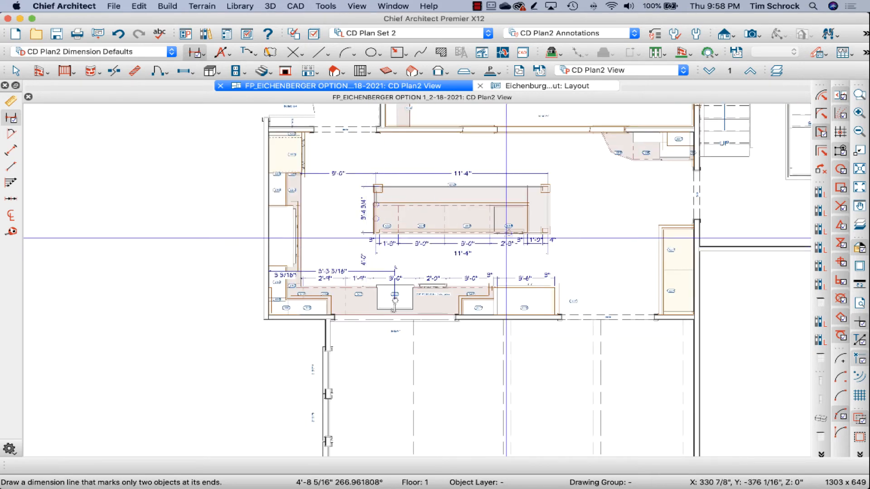
pyautogui.scroll(2, 722, 210)
pyautogui.scroll(-2, 675, 244)
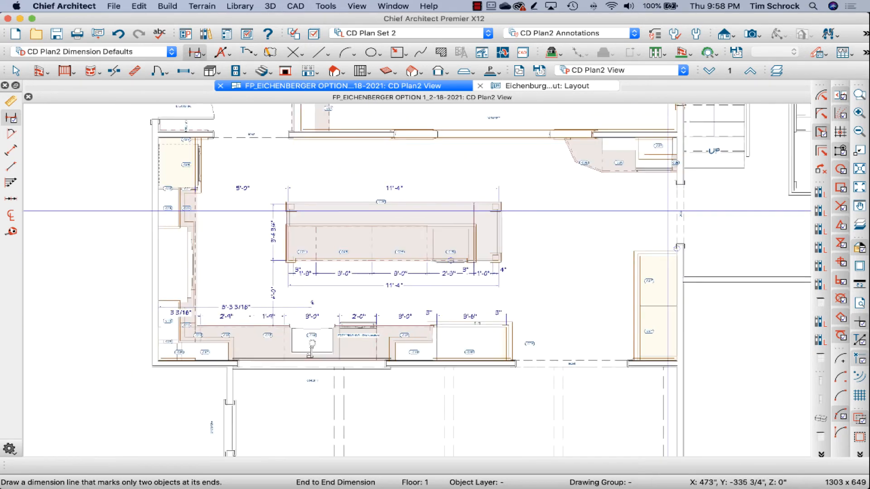
pyautogui.scroll(3, 671, 190)
pyautogui.click(12, 101)
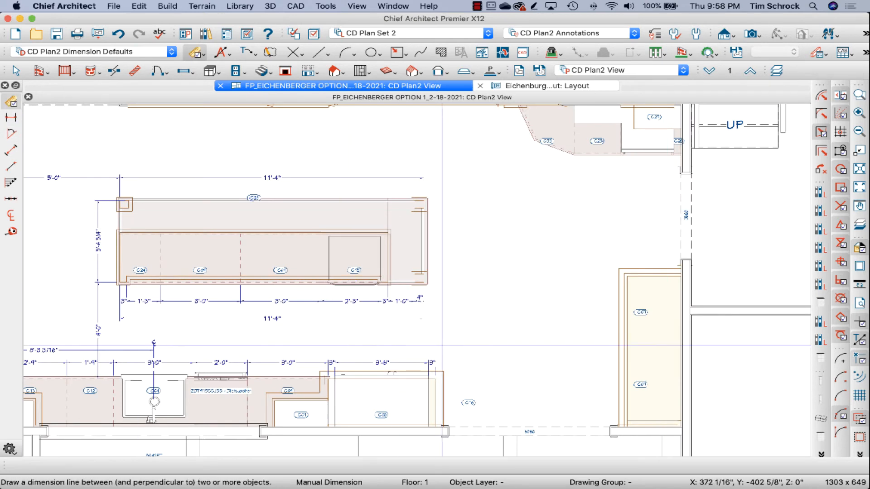
pyautogui.moveTo(600, 420); pyautogui.dragTo(600, 262)
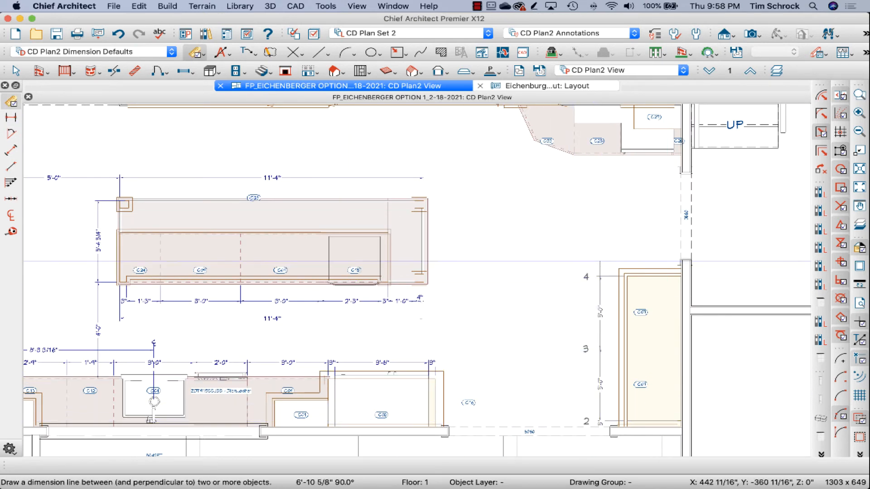
pyautogui.moveTo(681, 250); pyautogui.dragTo(618, 250)
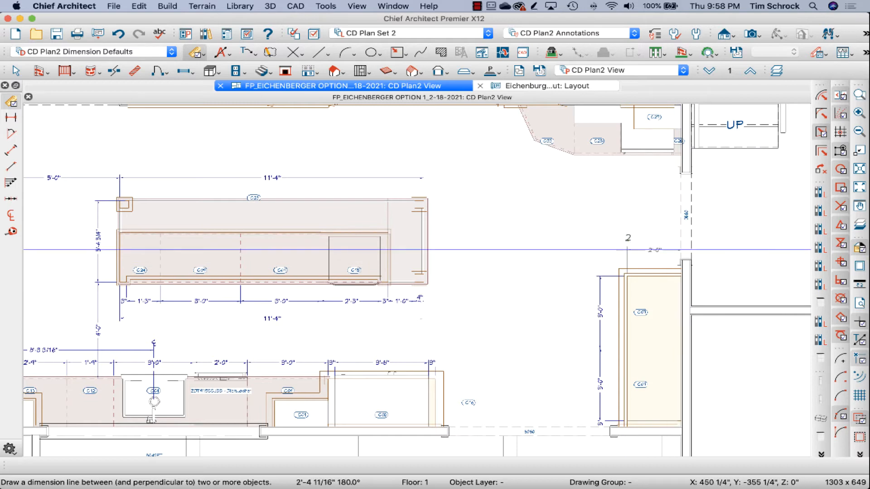
# Step: Draw manual dimensions along the front of the angled-end base run beside the stairs and across its depth at cabinet C33
pyautogui.scroll(-4, 567, 294)
pyautogui.scroll(5, 566, 145)
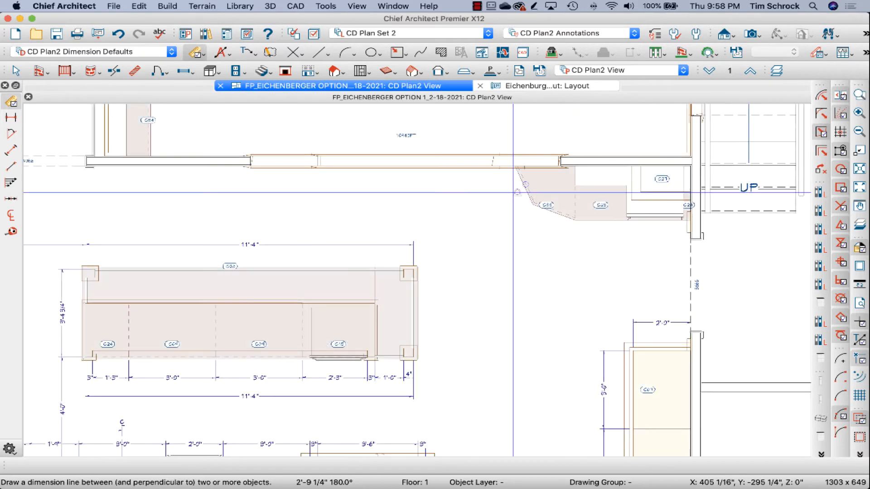
pyautogui.moveTo(515, 233); pyautogui.dragTo(687, 233)
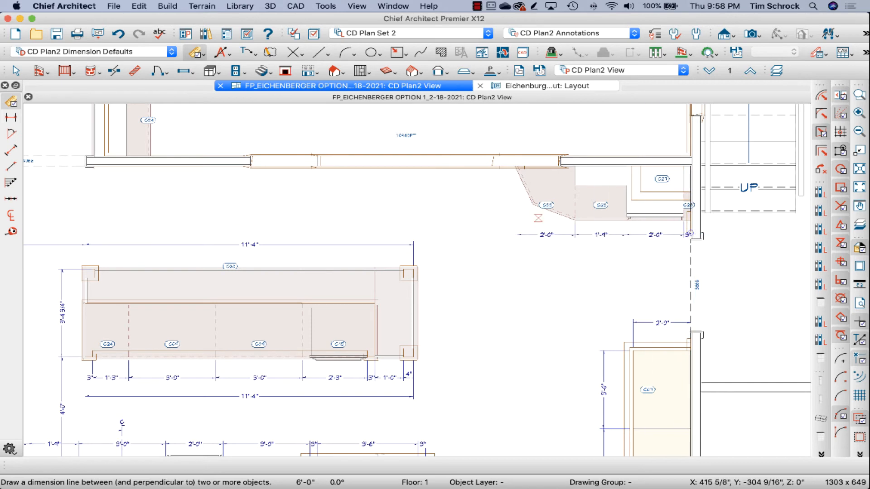
pyautogui.scroll(2, 516, 205)
pyautogui.moveTo(504, 136); pyautogui.dragTo(495, 253)
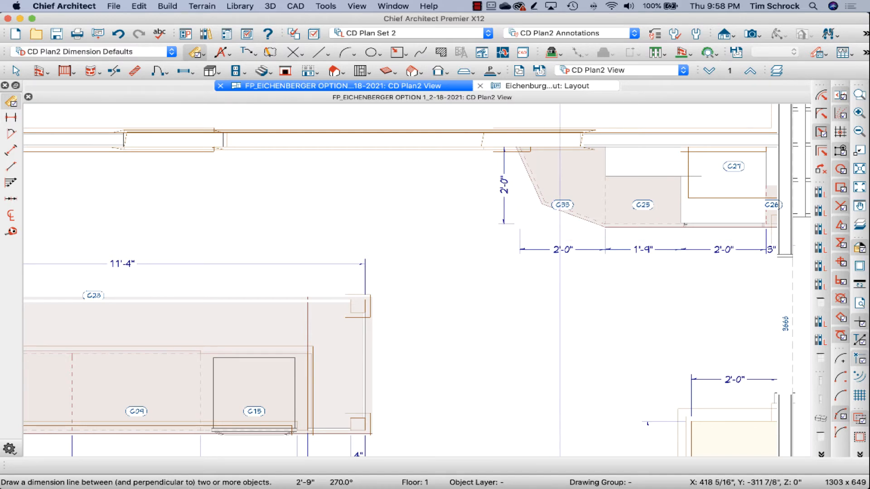
# Step: Draw a manual dimension on the back-wall side of the same run, covering cabinets C25 through C26
pyautogui.scroll(-3, 513, 236)
pyautogui.scroll(2, 595, 151)
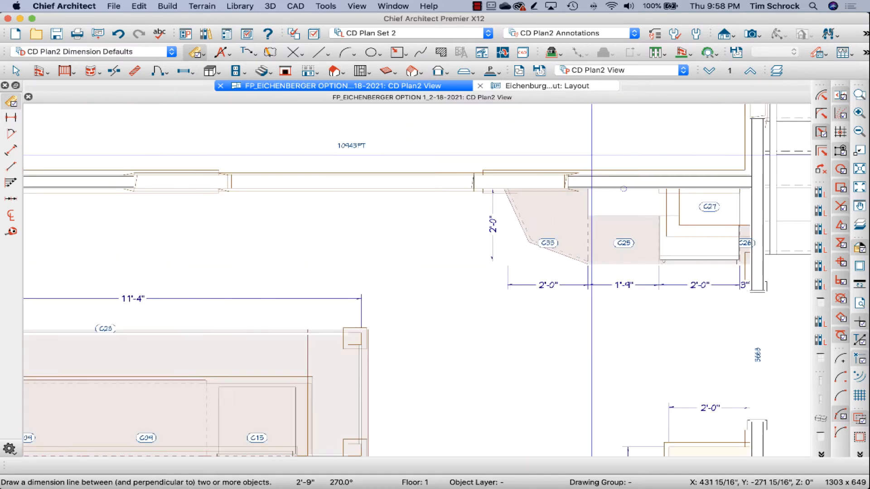
pyautogui.moveTo(588, 155); pyautogui.dragTo(748, 155)
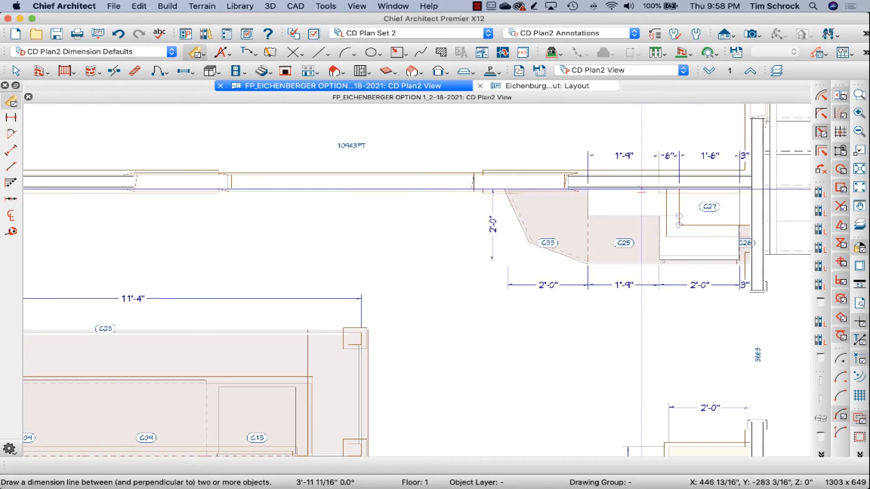
# Step: Dimension wall cabinets C01 and C08 outside the sink-run wall and remove the redundant extension line beside the partition between them
pyautogui.scroll(-3, 641, 189)
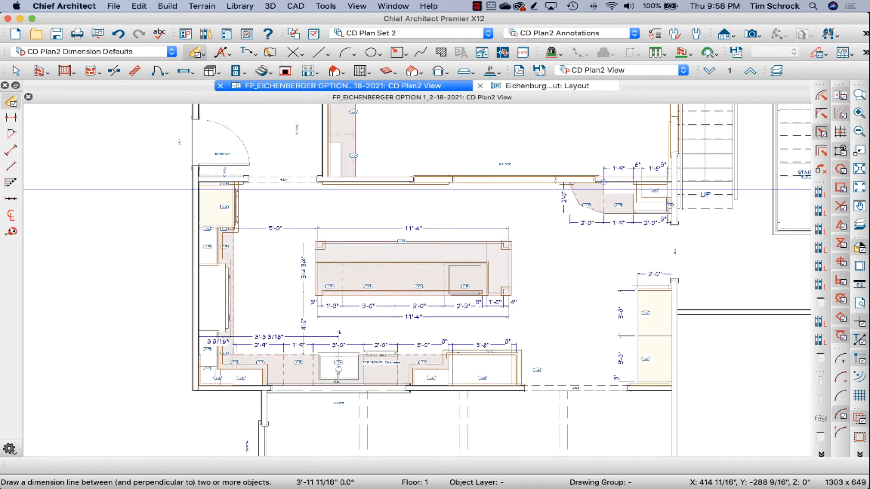
pyautogui.scroll(2, 432, 401)
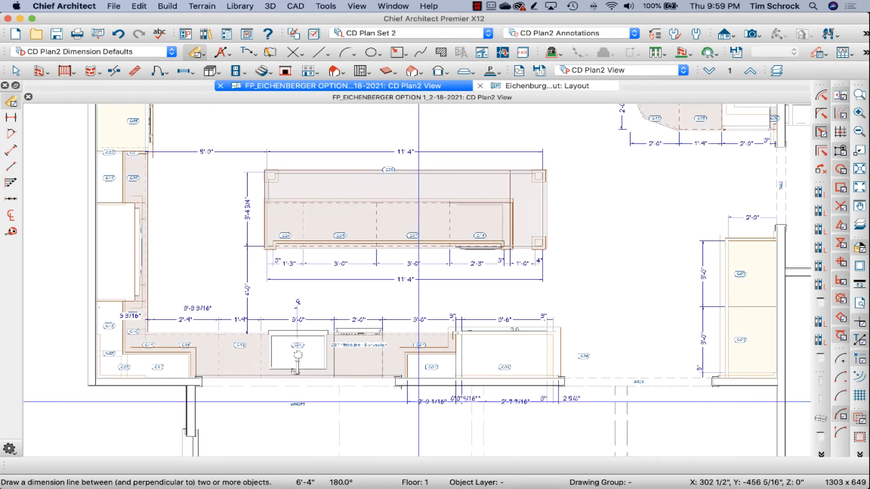
pyautogui.scroll(2, 403, 402)
pyautogui.click(432, 366)
pyautogui.moveTo(418, 343); pyautogui.dragTo(418, 343)
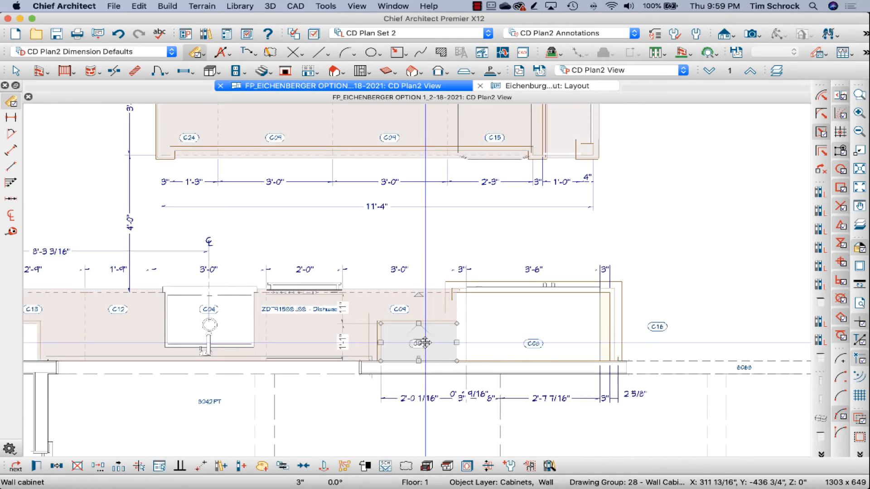
pyautogui.press('Escape')
pyautogui.click(441, 399)
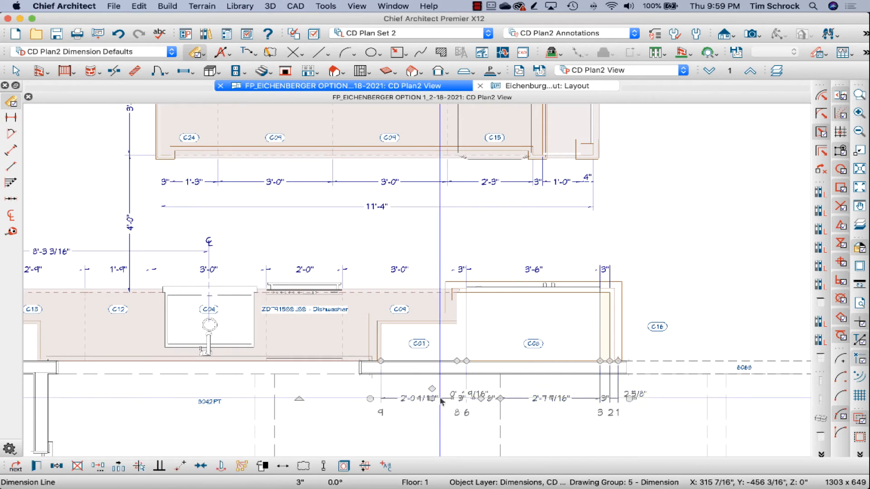
pyautogui.scroll(1, 440, 399)
pyautogui.scroll(1, 454, 373)
pyautogui.moveTo(475, 323); pyautogui.dragTo(421, 372)
pyautogui.press('Escape')
pyautogui.scroll(-1, 411, 376)
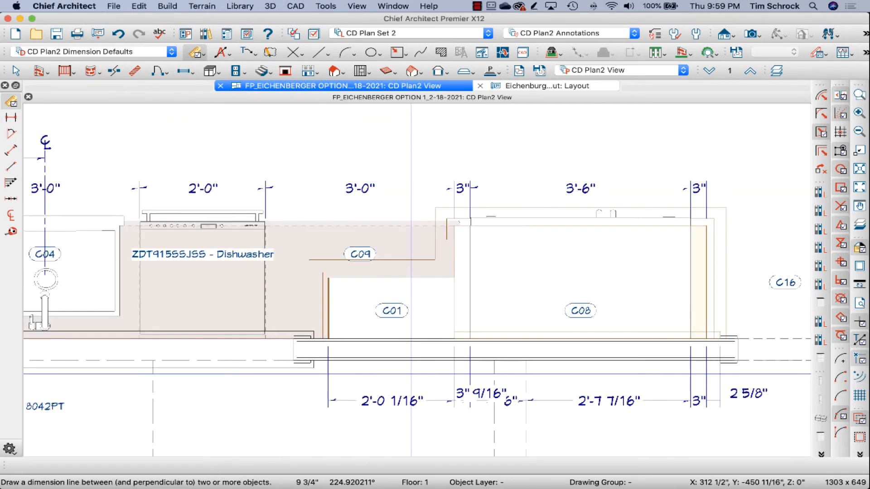
# Step: Check the size of the partition between cabinets C01 and C08 in its specification
pyautogui.click(470, 286)
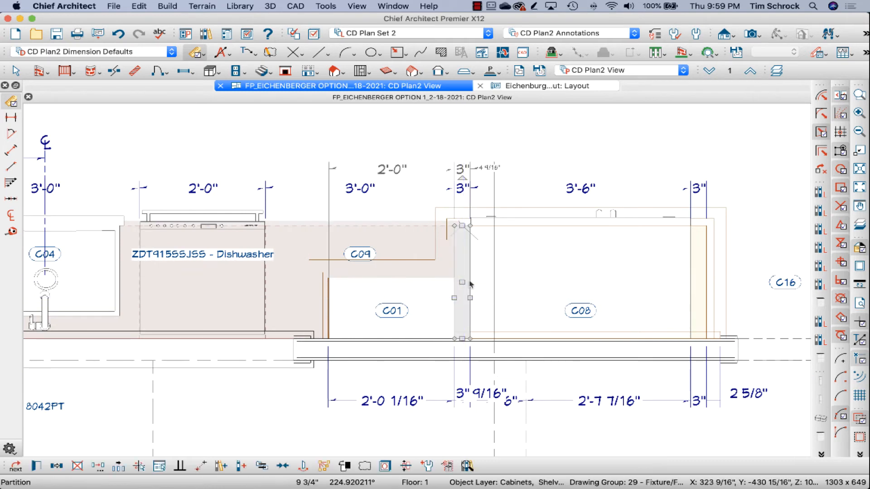
pyautogui.doubleClick(470, 290)
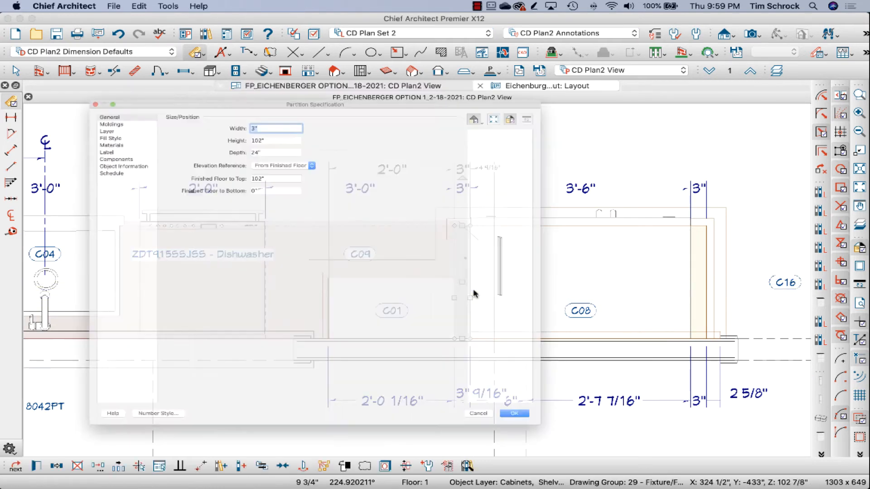
pyautogui.press('Return')
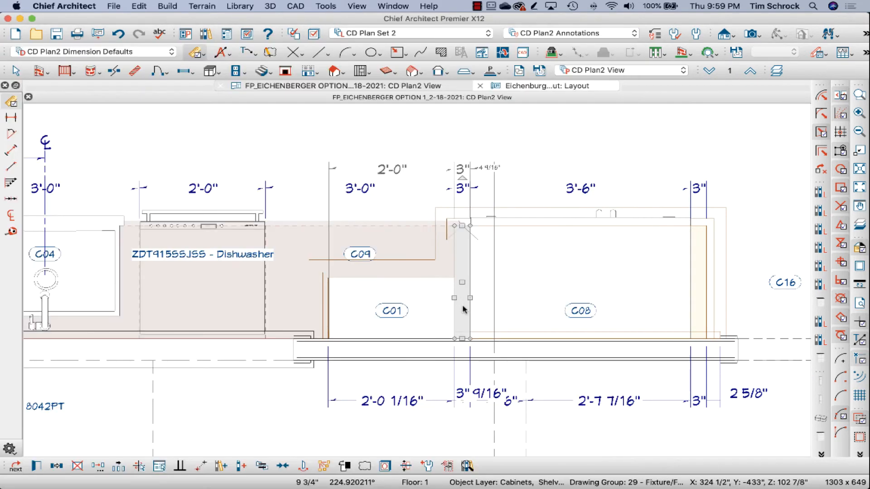
# Step: Try shifting the partition beside cabinet C01 by 1 1/2" toward cabinet C08
pyautogui.scroll(2, 463, 309)
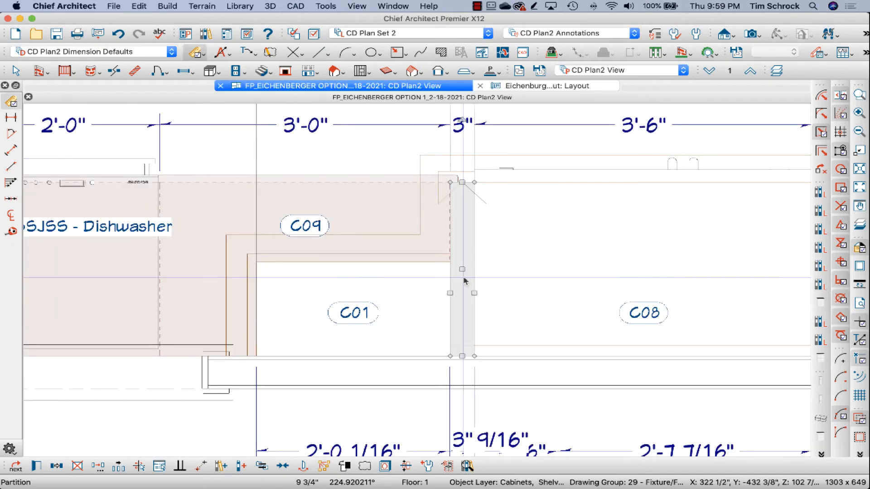
pyautogui.moveTo(463, 271); pyautogui.dragTo(469, 271)
pyautogui.scroll(-2, 424, 290)
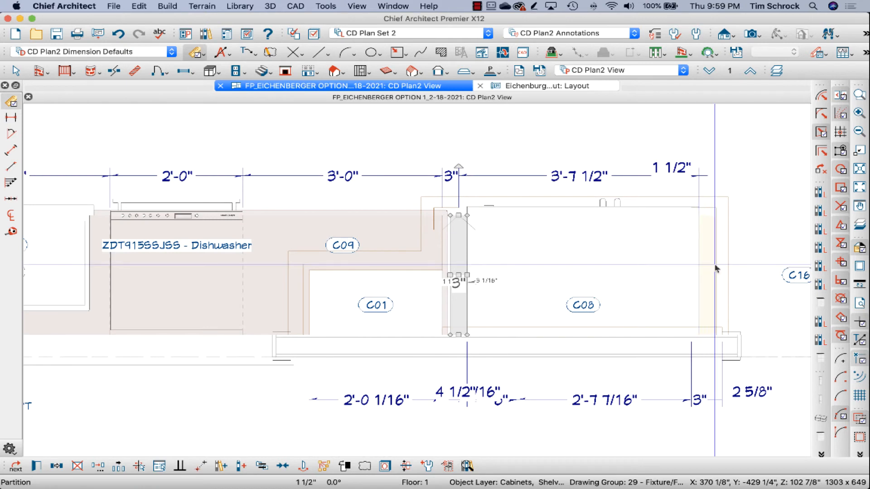
# Step: Move cabinet C08 and the full-height end cabinet 1 1/2" back toward C01
pyautogui.click(716, 268)
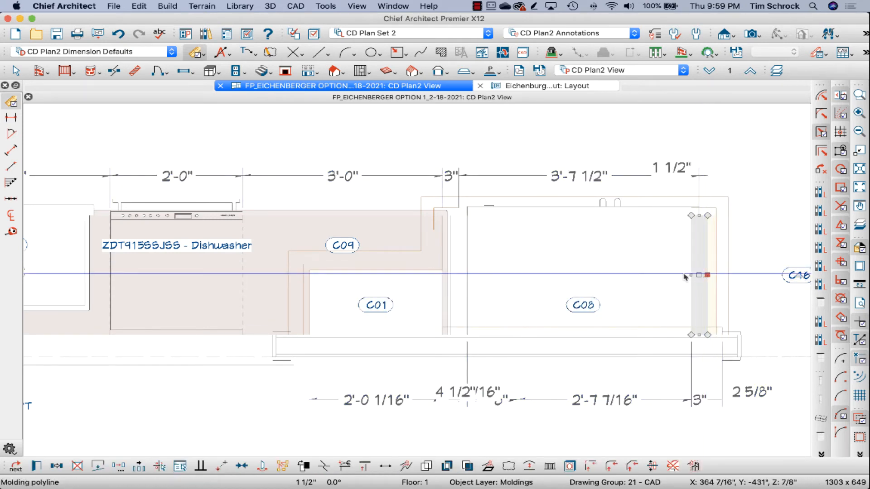
pyautogui.click(650, 277)
pyautogui.moveTo(581, 273); pyautogui.dragTo(544, 278)
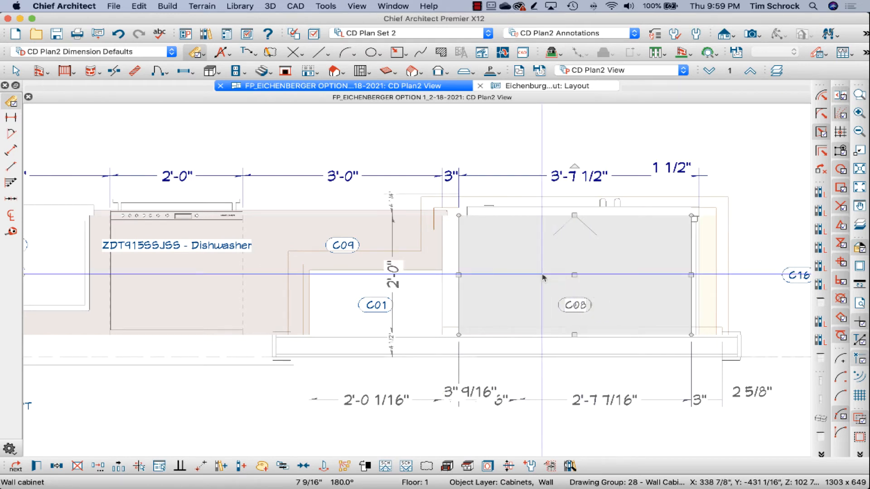
pyautogui.click(705, 276)
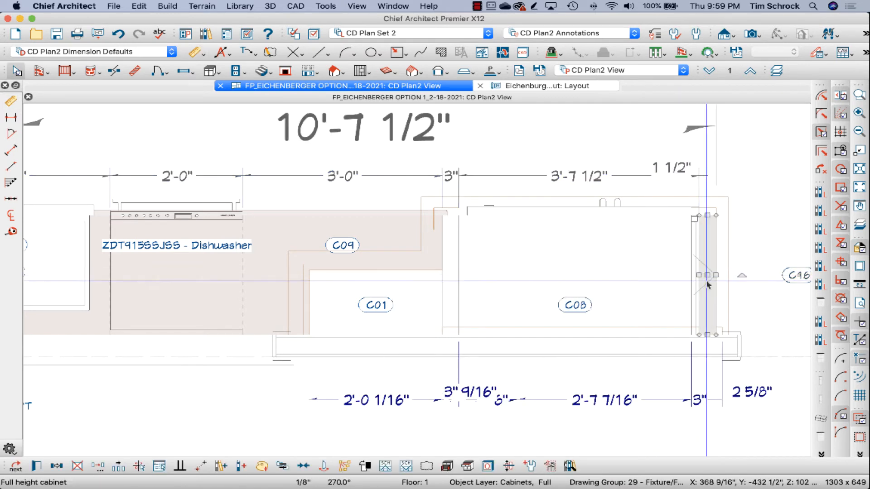
pyautogui.moveTo(707, 275); pyautogui.dragTo(699, 274)
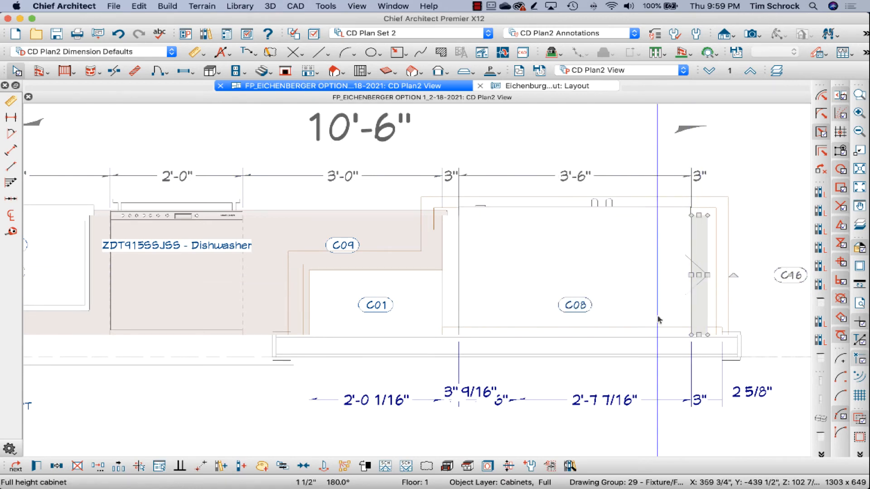
pyautogui.press('Escape')
# Step: Remove the outermost extension line beyond the end cabinet, the 2 5/8" segment, from the wall cabinet dimension
pyautogui.scroll(-2, 662, 297)
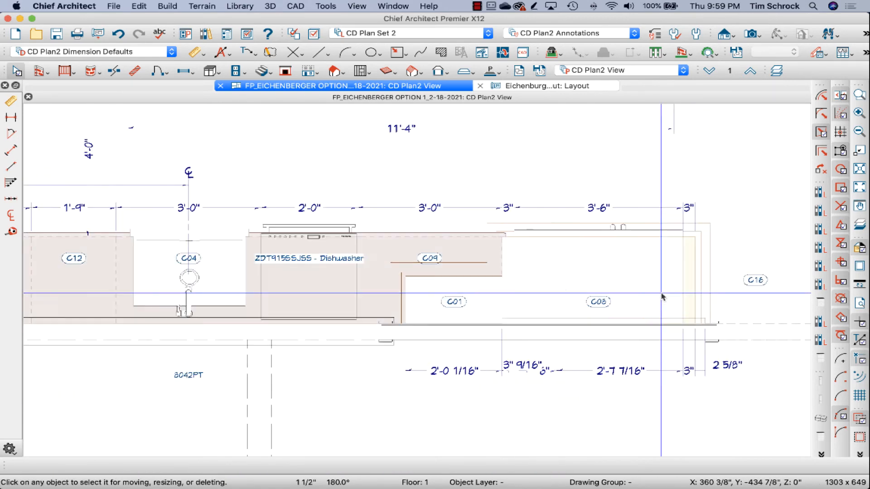
pyautogui.click(706, 336)
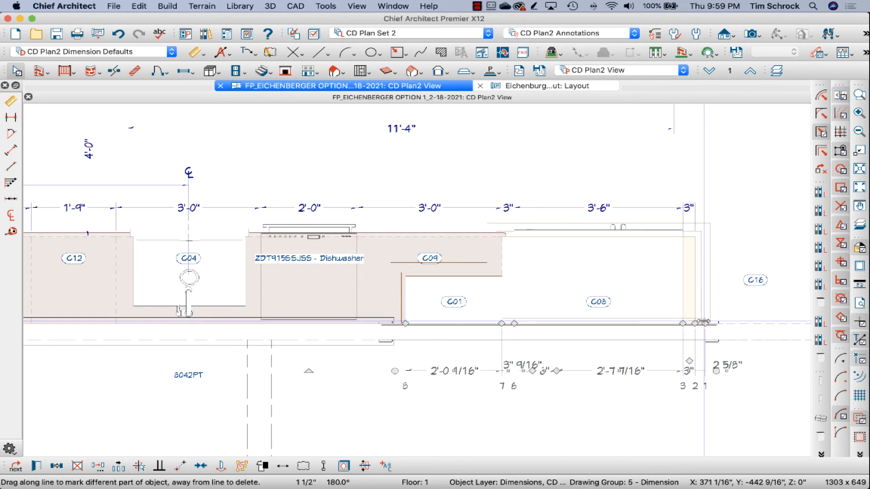
pyautogui.moveTo(705, 324); pyautogui.dragTo(740, 263)
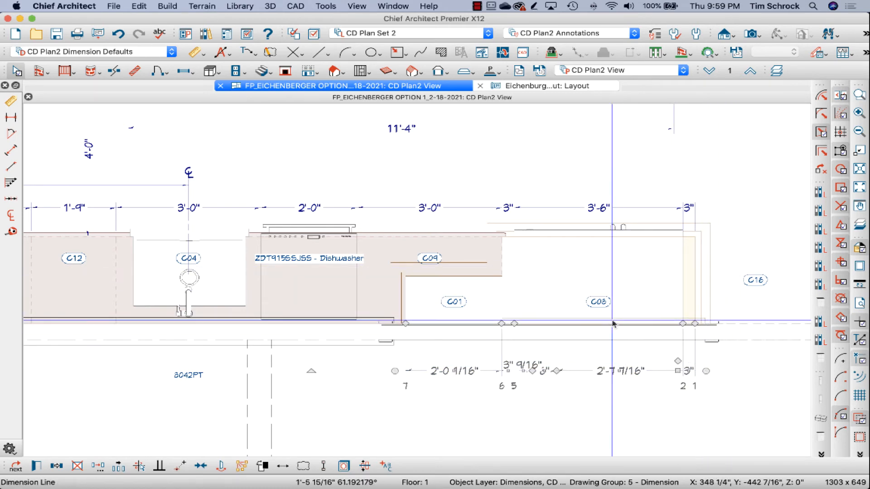
pyautogui.click(628, 324)
pyautogui.click(728, 266)
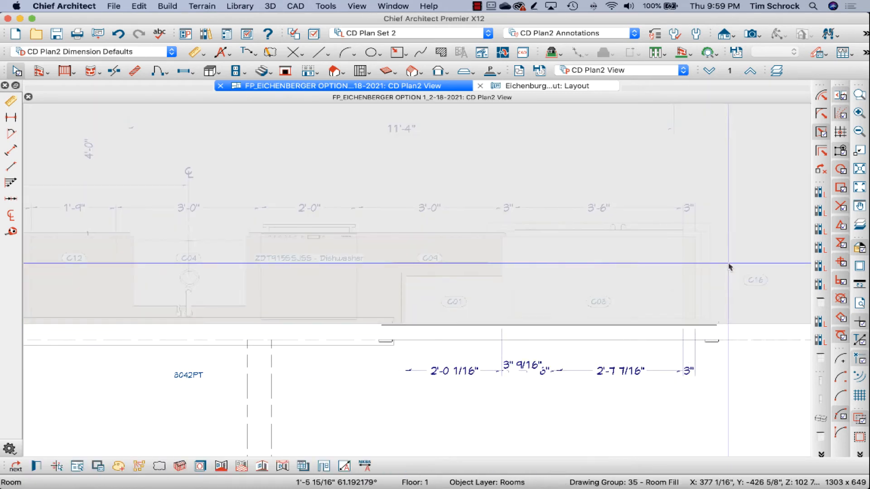
# Step: Check wall cabinet C01's specification and close it without changes
pyautogui.click(422, 344)
pyautogui.scroll(2, 423, 345)
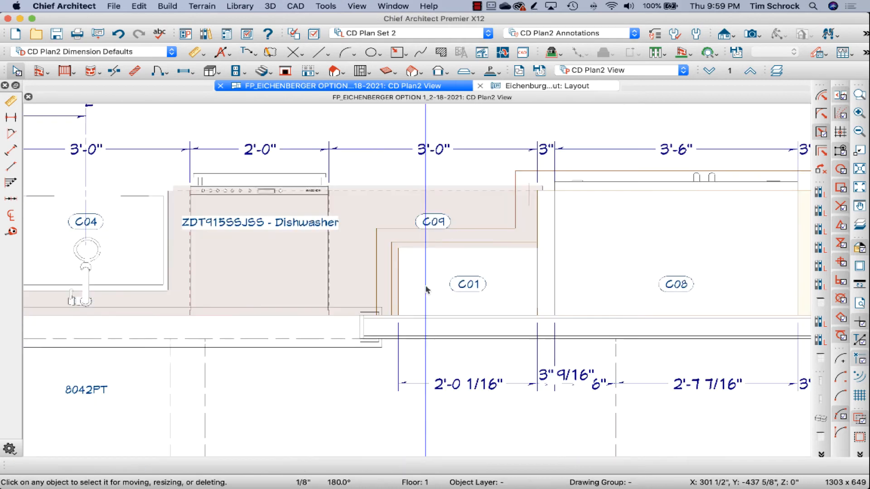
pyautogui.click(403, 287)
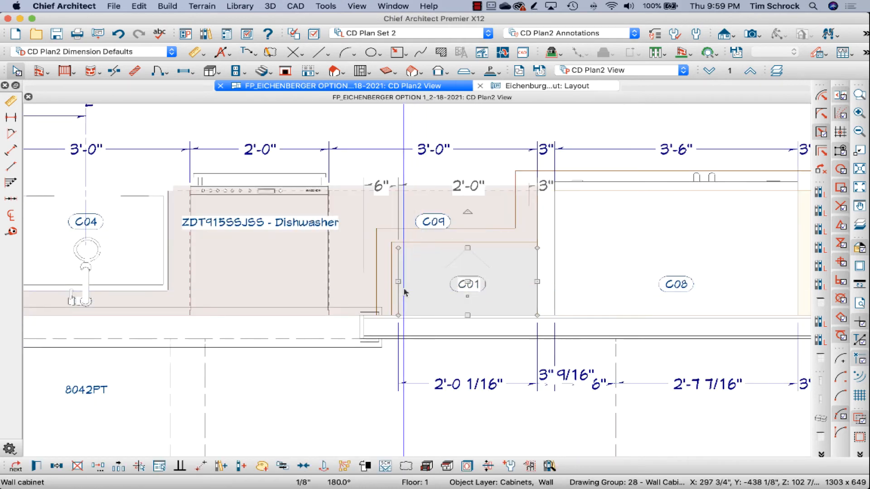
pyautogui.doubleClick(449, 291)
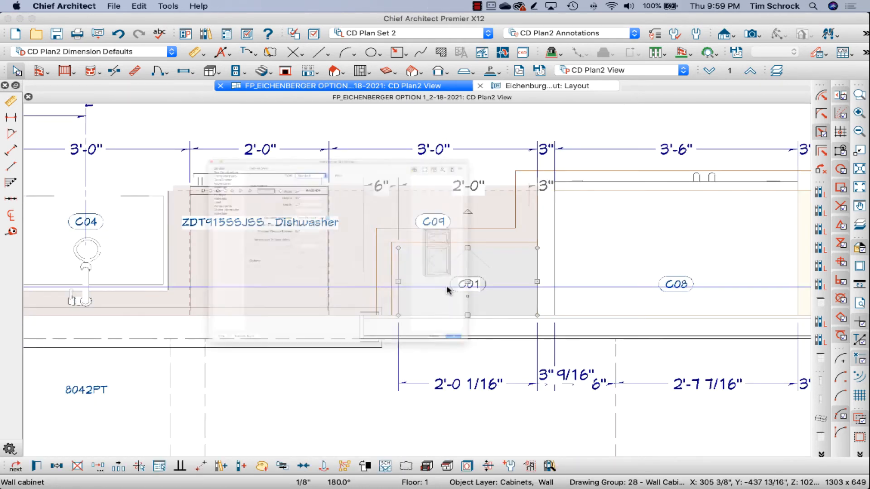
pyautogui.press('Escape')
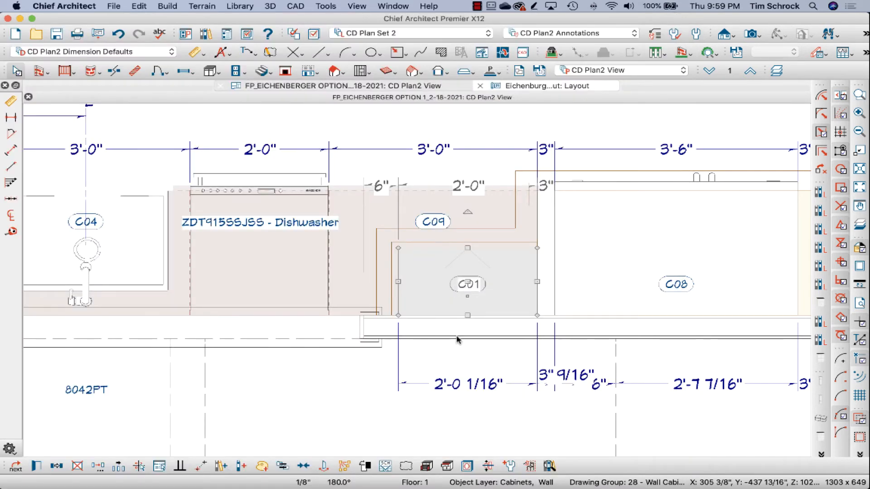
pyautogui.press('Escape')
# Step: Move the molding polyline's left edge so it aligns with the outer side of wall cabinet C01
pyautogui.scroll(2, 469, 394)
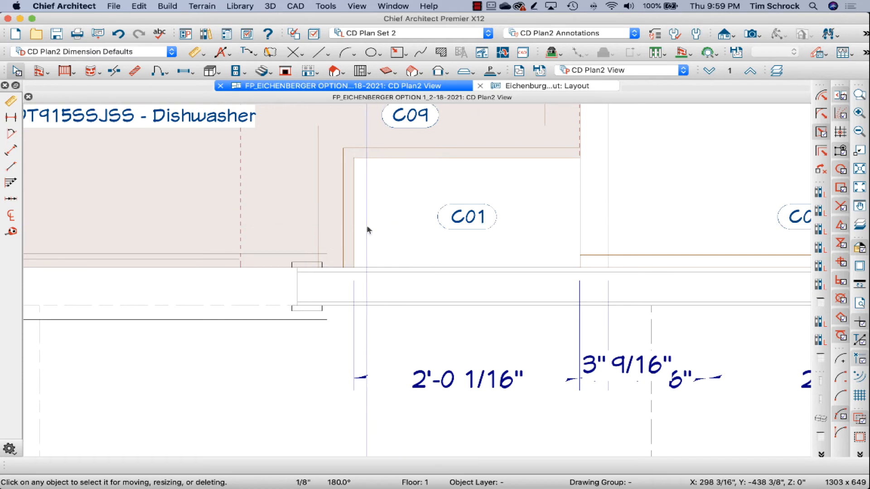
pyautogui.click(344, 235)
pyautogui.moveTo(350, 234); pyautogui.dragTo(329, 231)
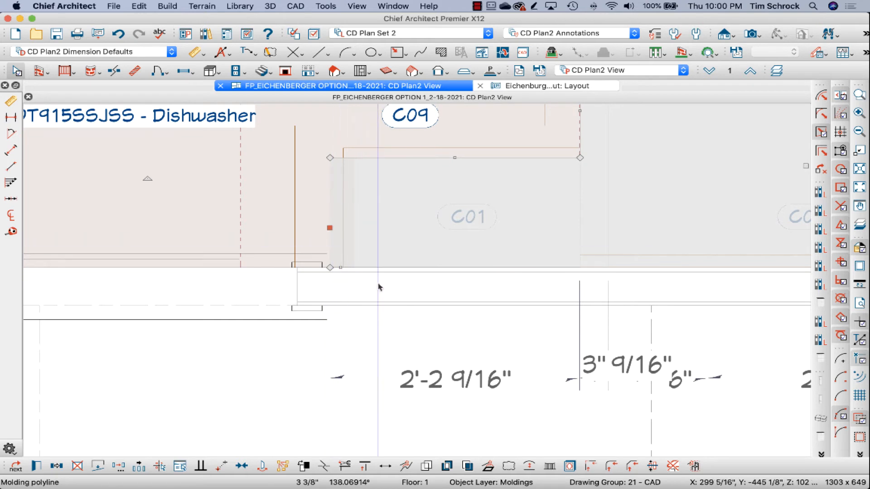
pyautogui.moveTo(330, 229); pyautogui.dragTo(355, 228)
pyautogui.scroll(-3, 414, 355)
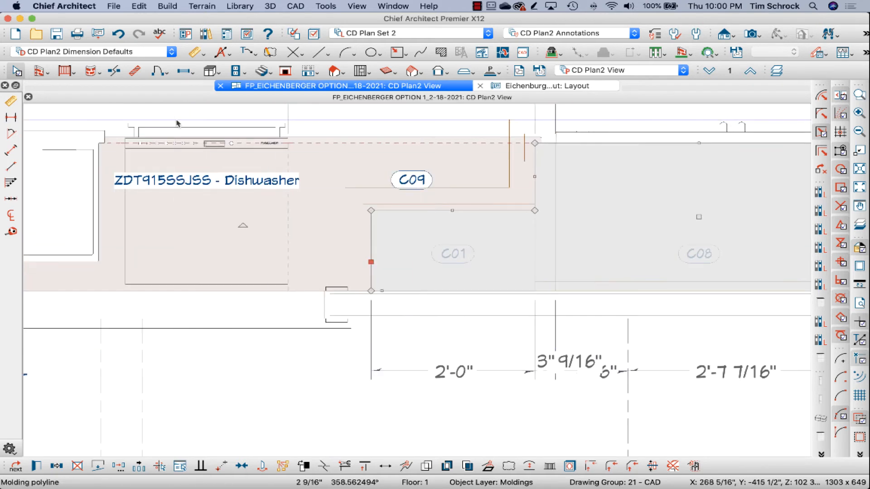
# Step: Turn off locating CAD Objects in the CD Plan2 Dimension Defaults and apply the change
pyautogui.doubleClick(6, 123)
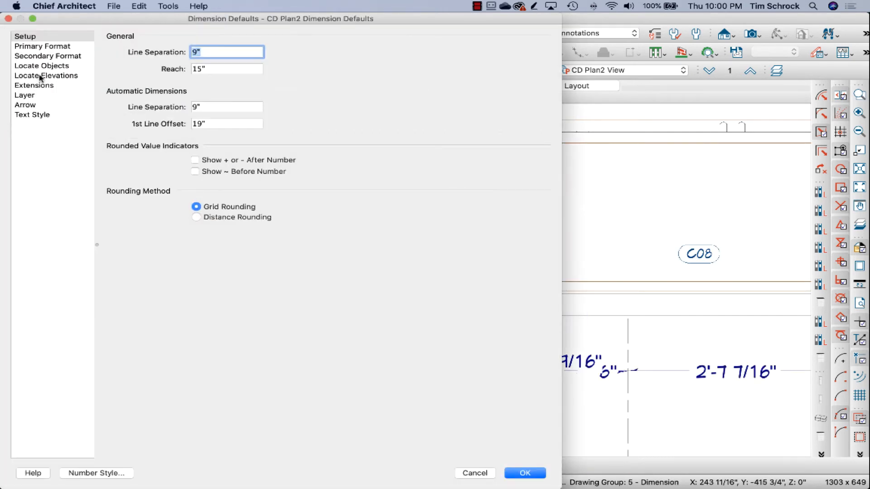
pyautogui.click(43, 66)
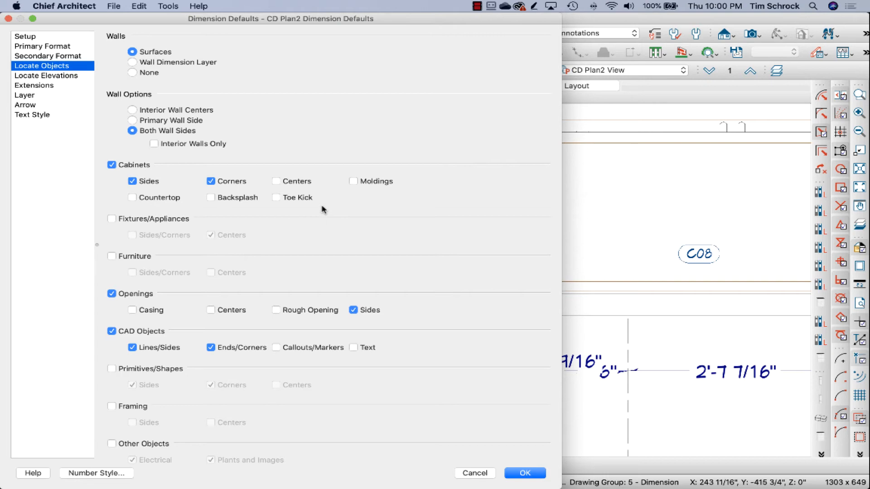
pyautogui.scroll(-1, 311, 260)
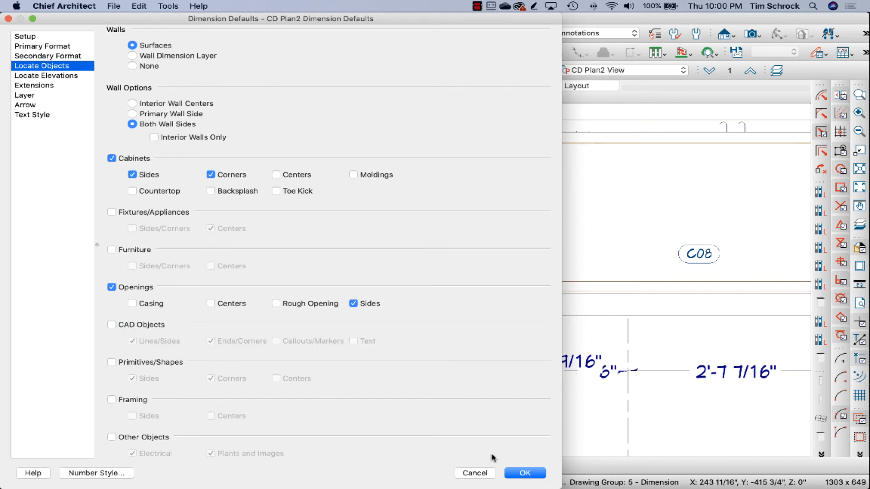
pyautogui.click(524, 475)
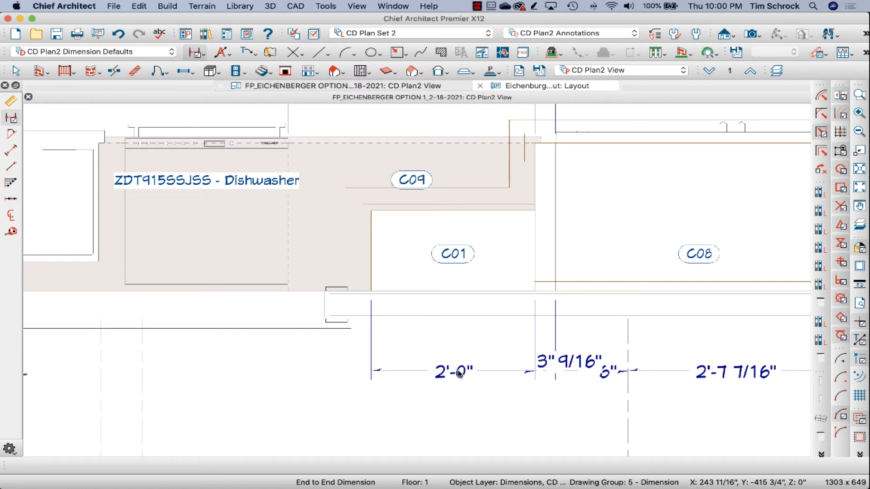
pyautogui.scroll(-2, 474, 376)
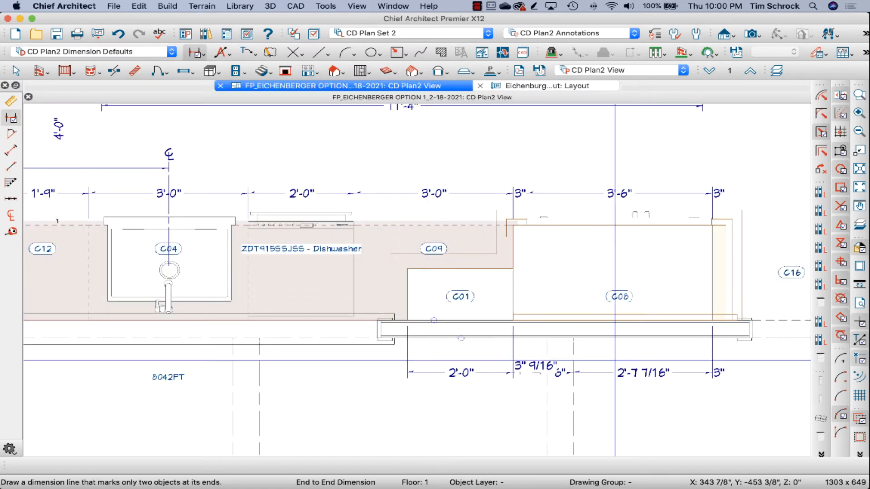
# Step: Extend the wall cabinet dimension line from C01 across the sink window to the near end of wall cabinet C17
pyautogui.scroll(-2, 458, 346)
pyautogui.click(485, 374)
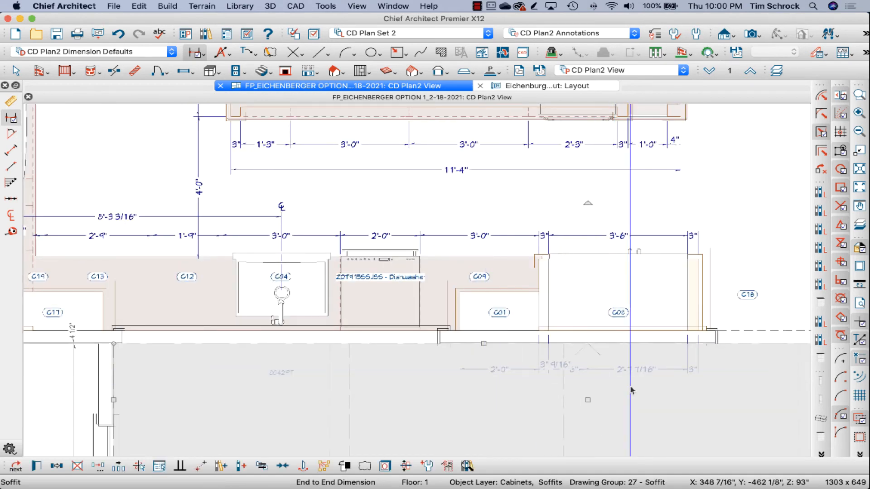
pyautogui.click(195, 53)
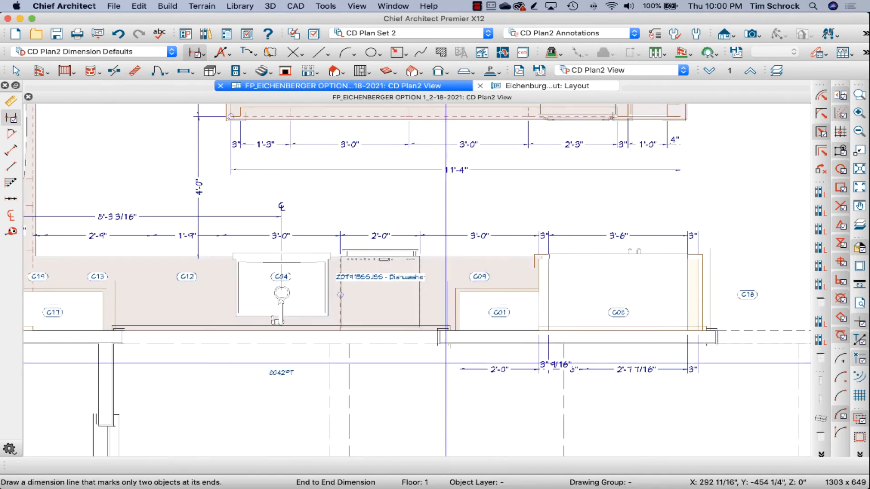
pyautogui.click(471, 369)
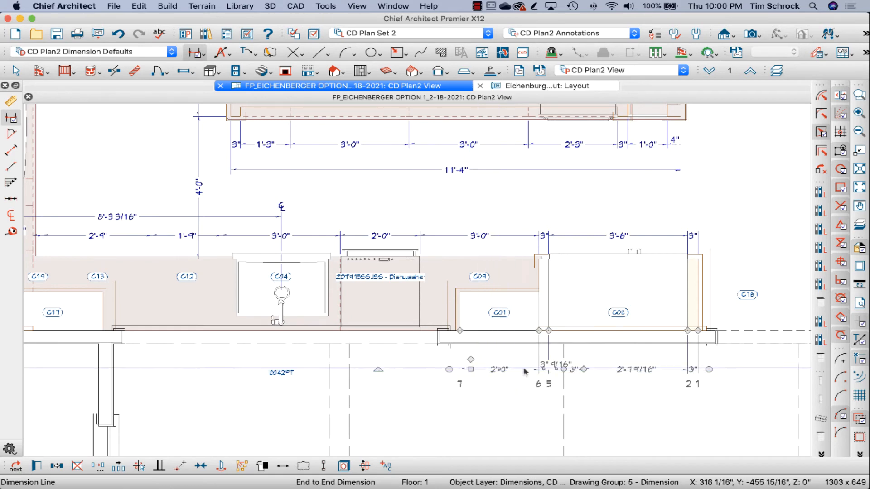
pyautogui.scroll(-2, 550, 374)
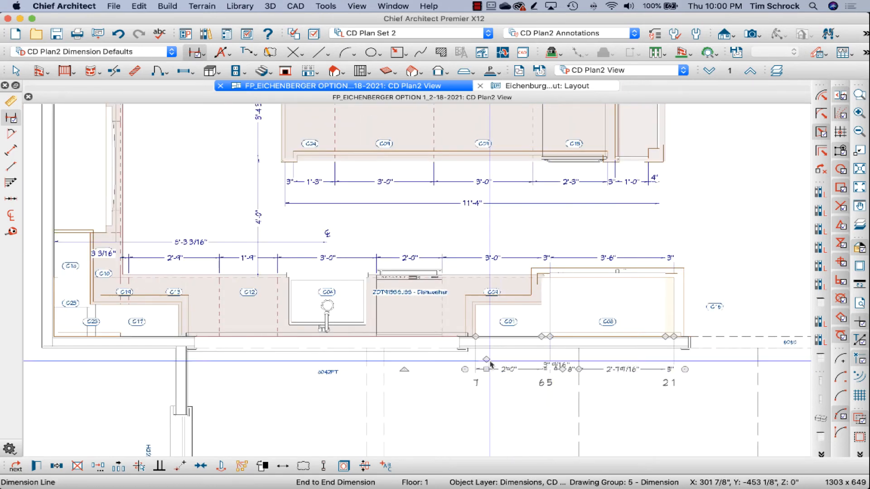
pyautogui.moveTo(486, 359); pyautogui.dragTo(185, 337)
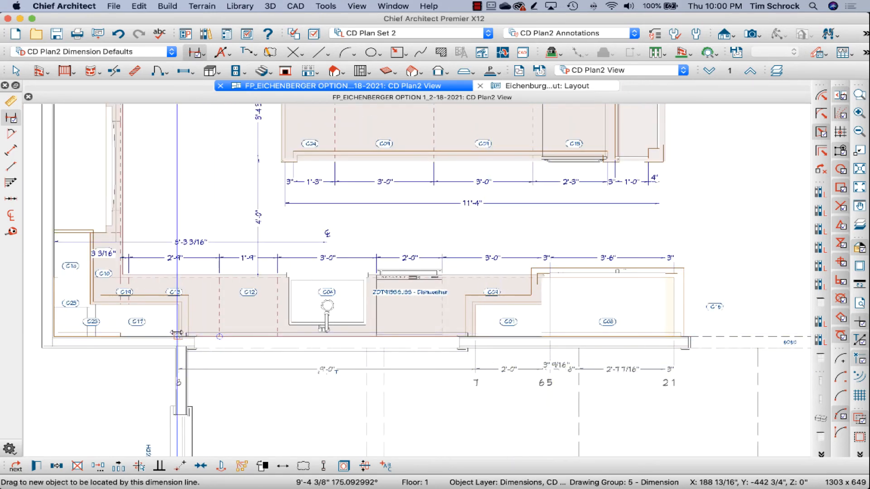
# Step: Add segments to the end of the wall cabinet dimension line, past C17 and corner cabinet C23 to the side wall
pyautogui.scroll(-2, 496, 384)
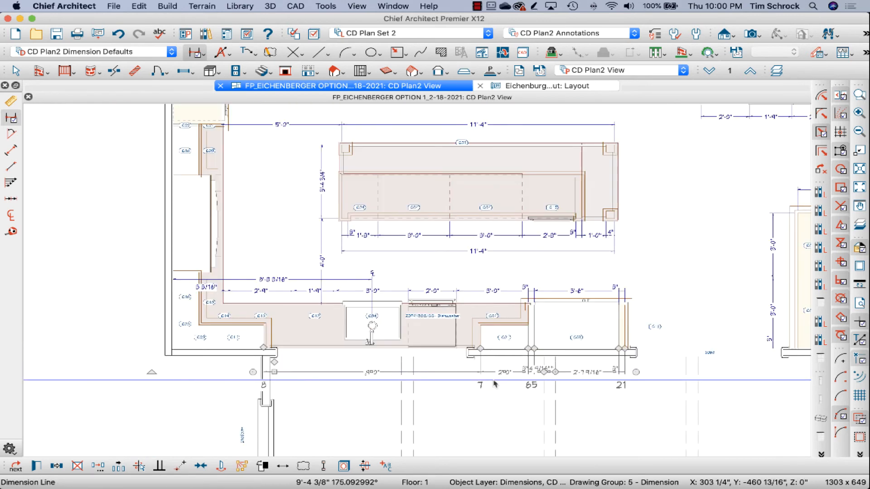
pyautogui.scroll(3, 188, 373)
pyautogui.scroll(2, 320, 351)
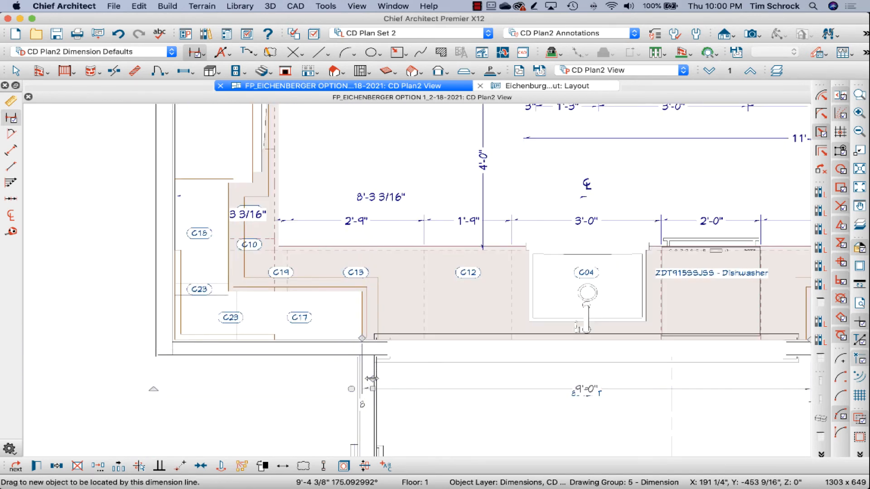
pyautogui.moveTo(296, 356); pyautogui.dragTo(362, 339)
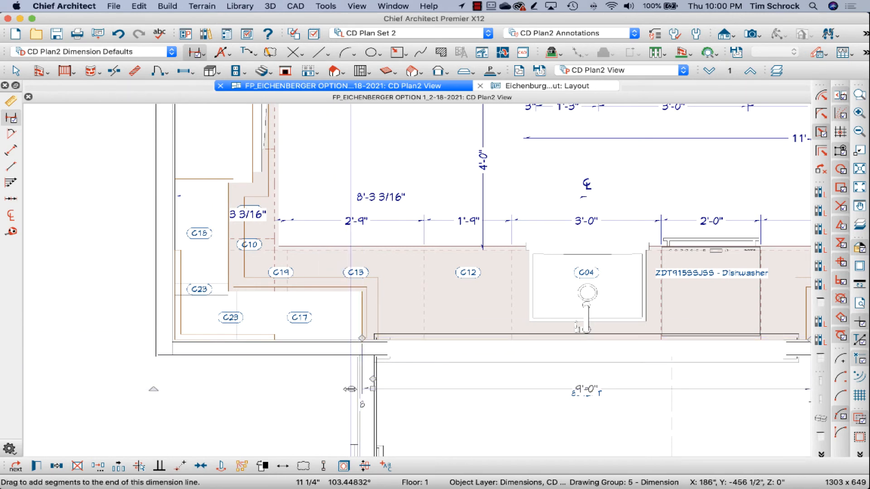
pyautogui.moveTo(350, 389); pyautogui.dragTo(180, 388)
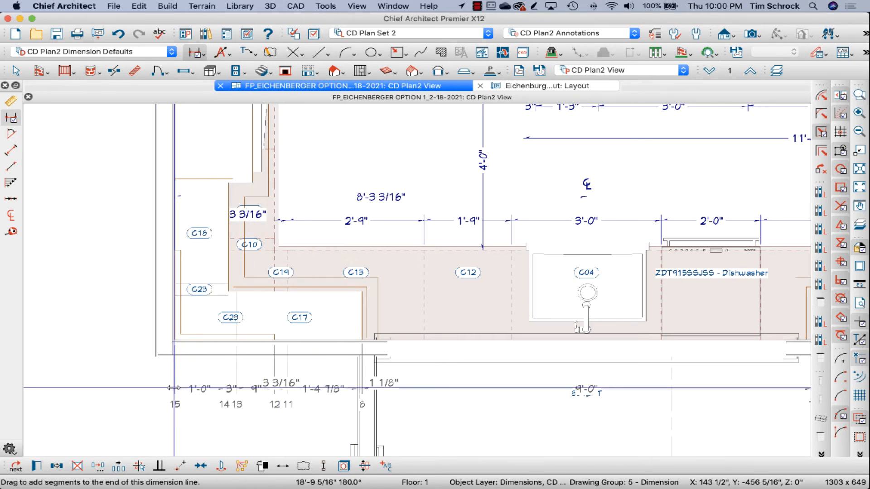
pyautogui.click(265, 417)
pyautogui.scroll(2, 251, 357)
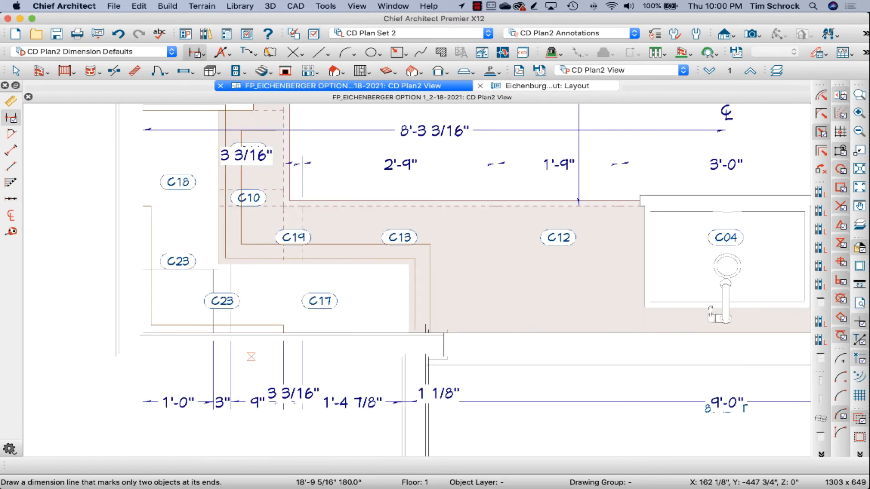
# Step: Select the molding polyline along the wall at corner cabinet C23
pyautogui.click(201, 327)
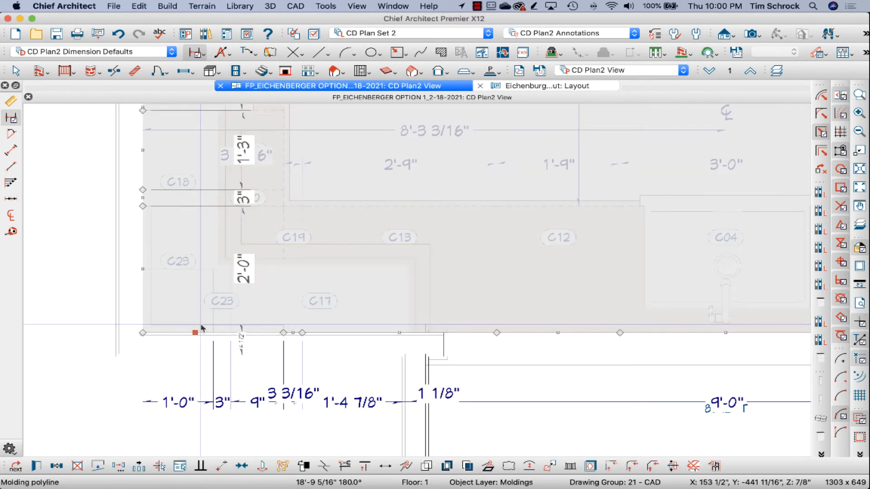
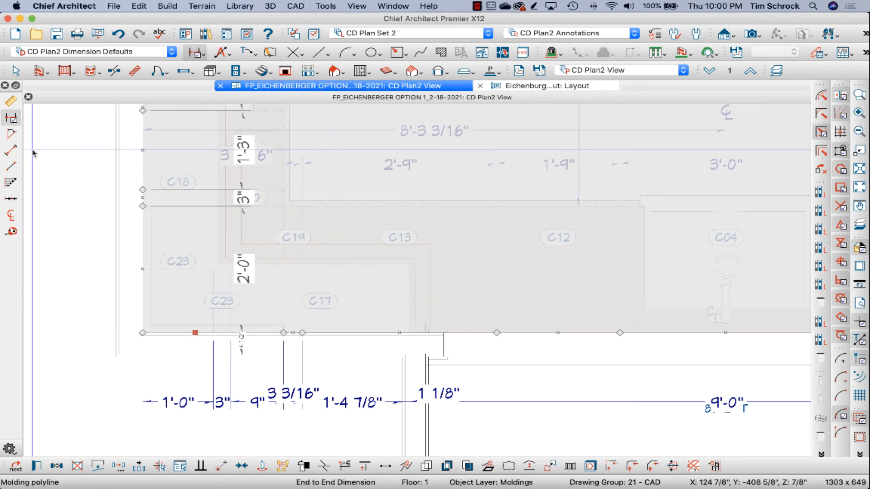
# Step: Review the Locate Objects settings in the CD Plan2 Dimension Defaults and close them without changes
pyautogui.doubleClick(11, 119)
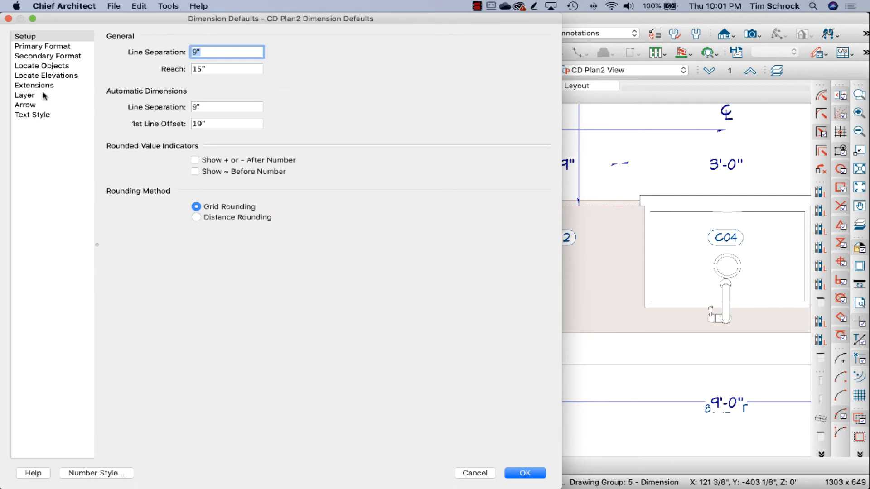
pyautogui.click(44, 66)
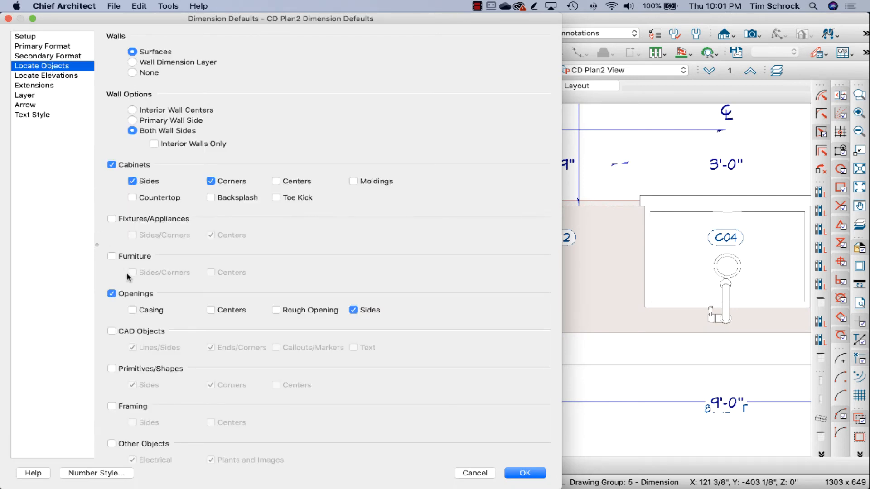
pyautogui.press('Escape')
pyautogui.press('space')
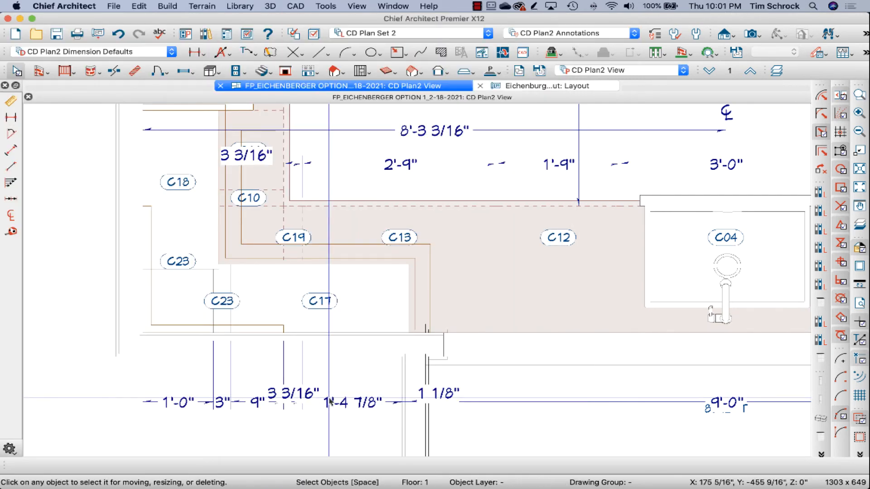
# Step: Remove the two extra extension lines within wall cabinet C17 from the wall cabinet dimension line, leaving one segment up to filler C23
pyautogui.click(307, 336)
pyautogui.moveTo(306, 336)
pyautogui.mouseDown()
pyautogui.moveTo(319, 358)
pyautogui.moveTo(259, 443)
pyautogui.mouseUp()
pyautogui.moveTo(284, 333); pyautogui.dragTo(231, 334)
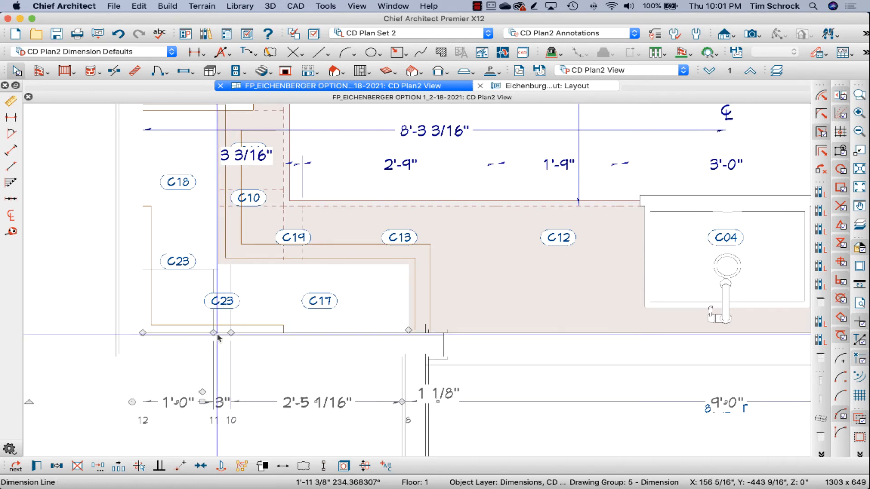
pyautogui.scroll(-2, 177, 368)
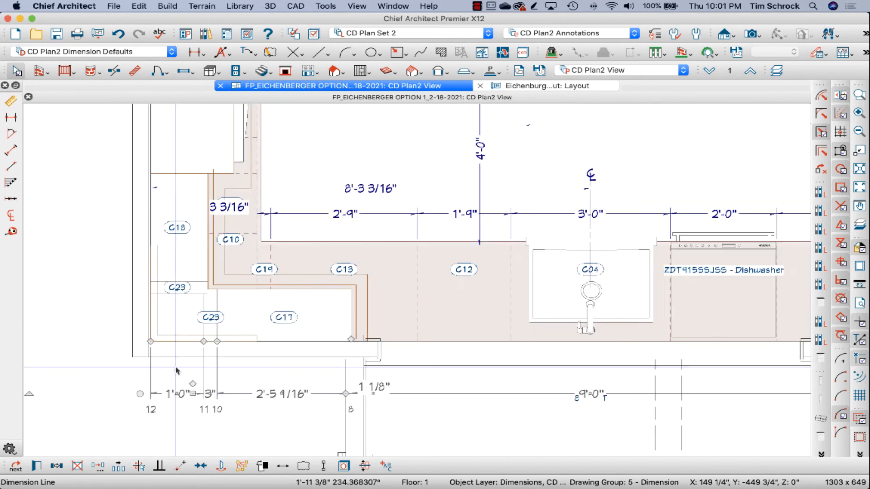
pyautogui.scroll(4, 344, 342)
pyautogui.moveTo(356, 341); pyautogui.dragTo(348, 339)
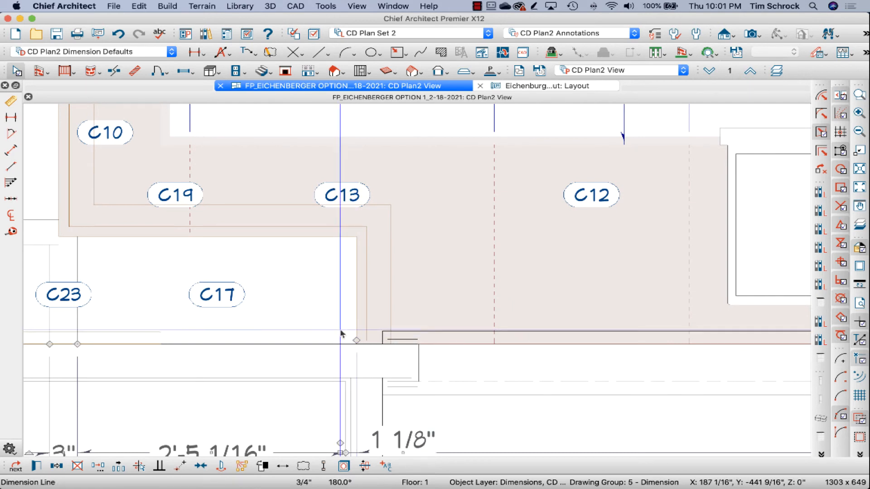
pyautogui.press('Escape')
# Step: Move wall filler C23 point to point onto the front corner of the side wall cabinets and shift wall cabinet C17 against it
pyautogui.scroll(-2, 353, 331)
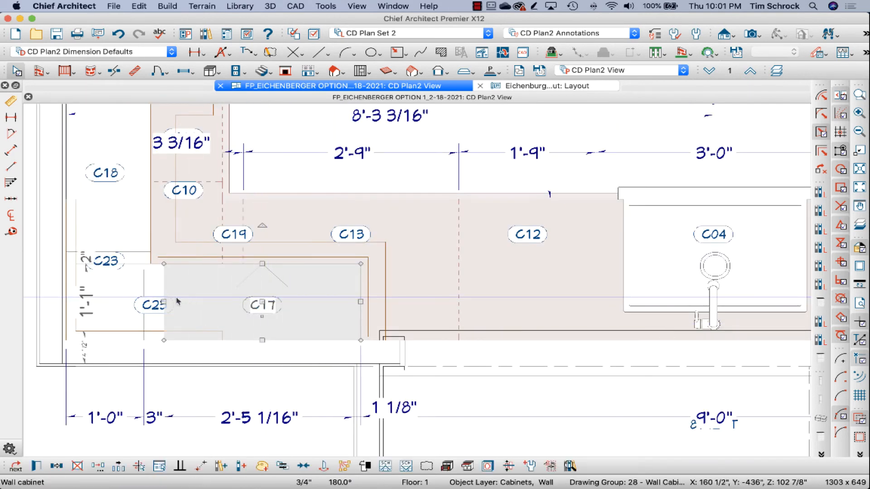
pyautogui.click(153, 293)
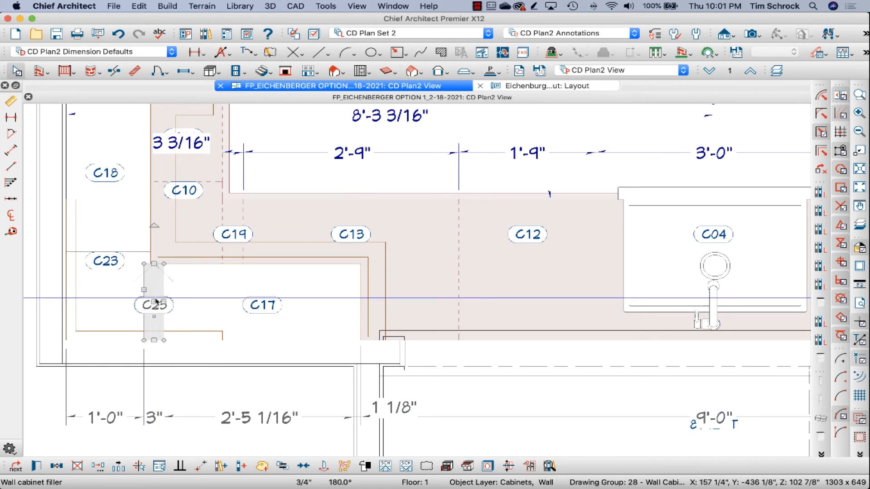
pyautogui.moveTo(157, 300); pyautogui.dragTo(163, 299)
pyautogui.scroll(3, 168, 272)
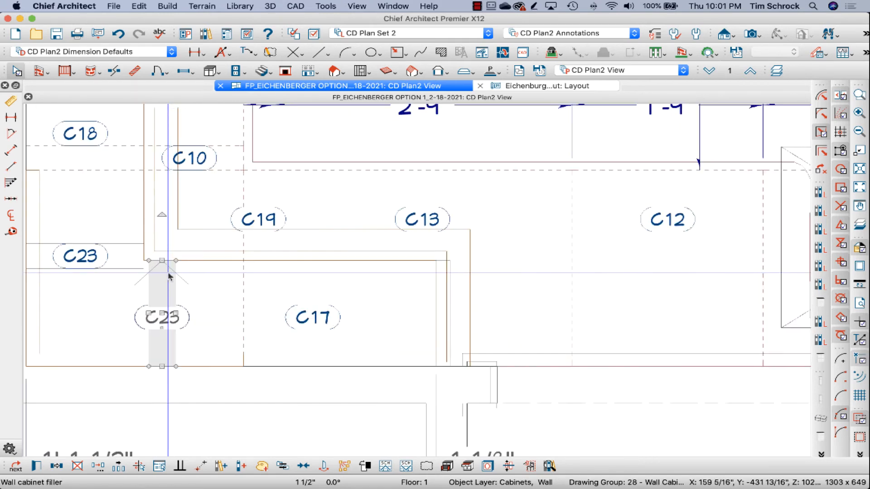
pyautogui.press('m')
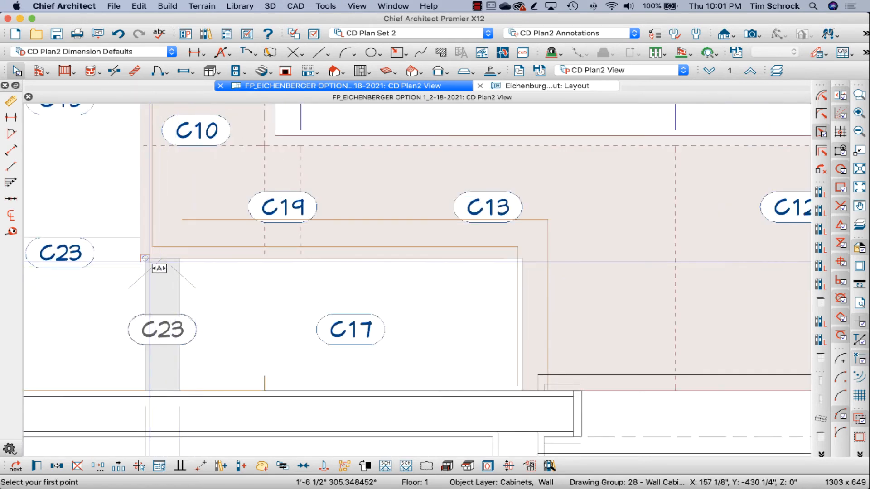
pyautogui.click(154, 259)
pyautogui.click(139, 259)
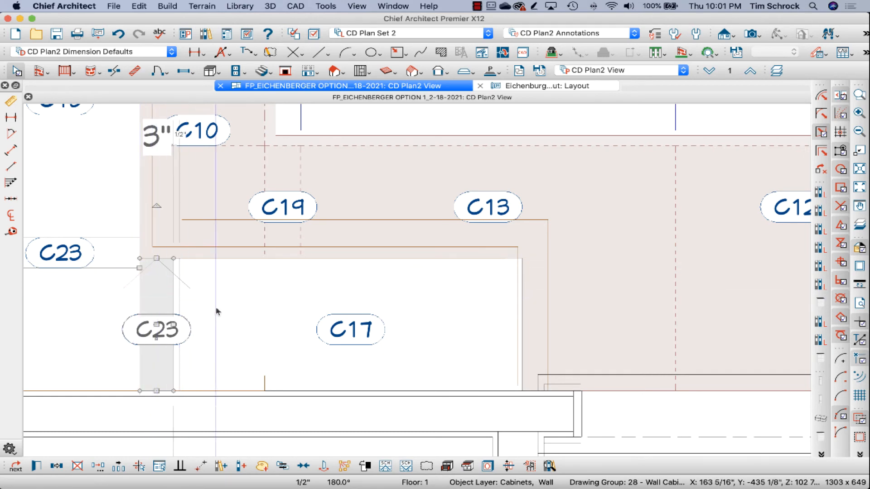
pyautogui.click(241, 310)
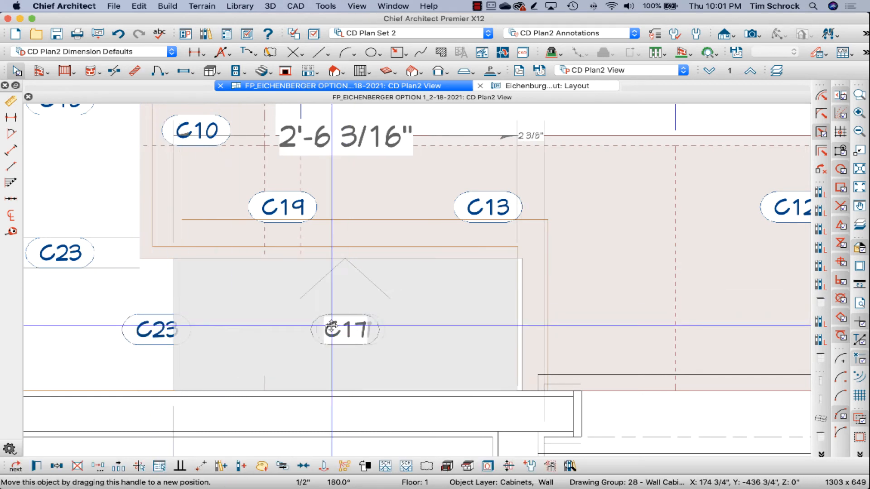
pyautogui.press('Escape')
pyautogui.scroll(-3, 241, 329)
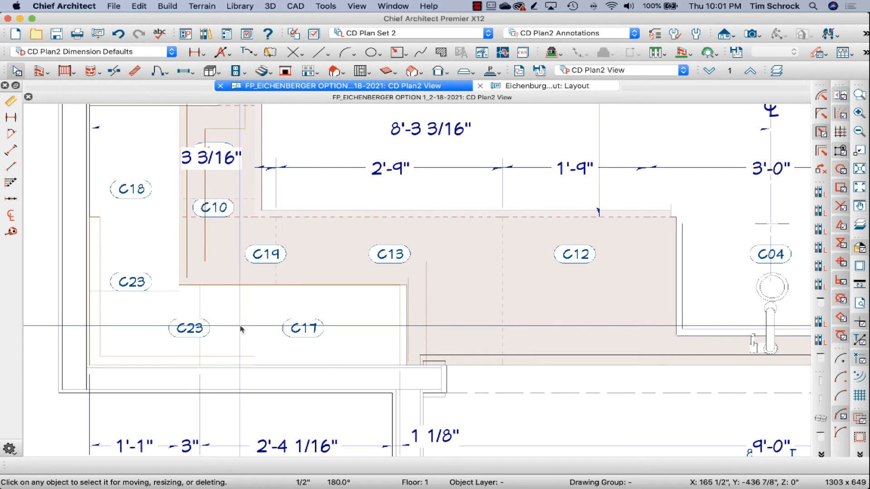
# Step: Extend the upper molding polyline 1" so its side meets the window-side end of wall cabinet C17
pyautogui.scroll(-1, 243, 326)
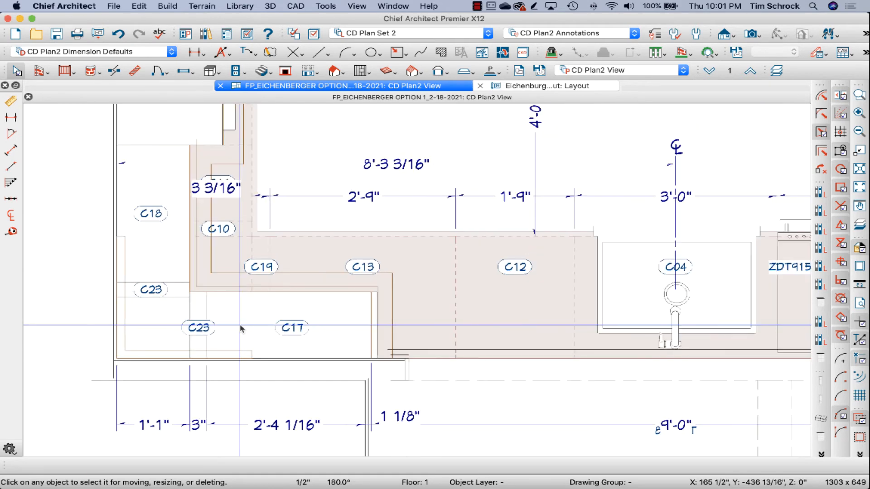
pyautogui.scroll(2, 374, 317)
pyautogui.click(376, 317)
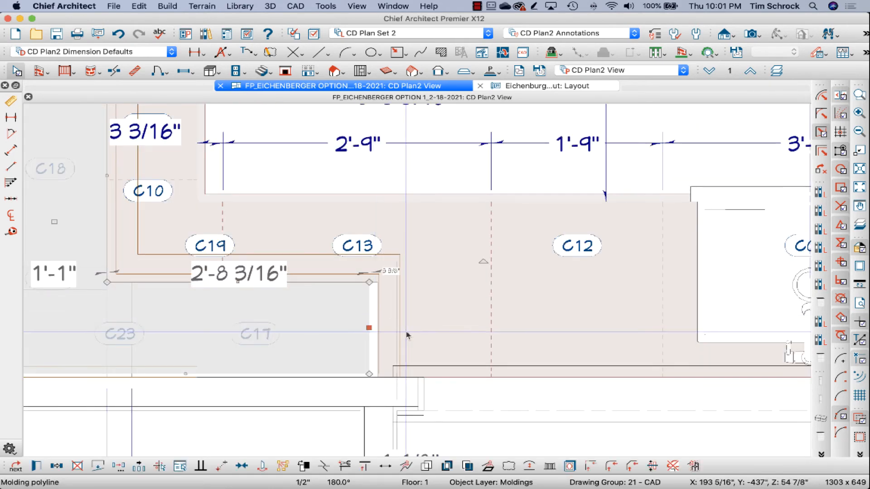
pyautogui.click(257, 342)
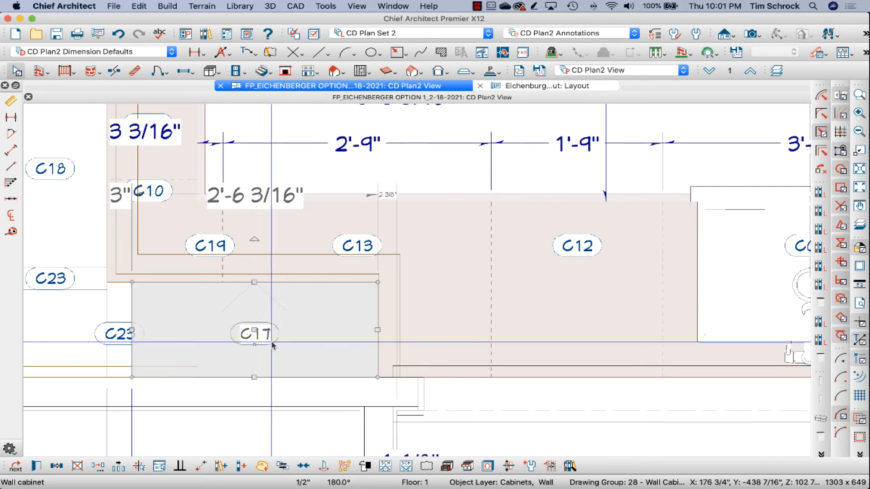
pyautogui.press('Escape')
pyautogui.click(368, 320)
pyautogui.press('Tab')
pyautogui.press('Escape')
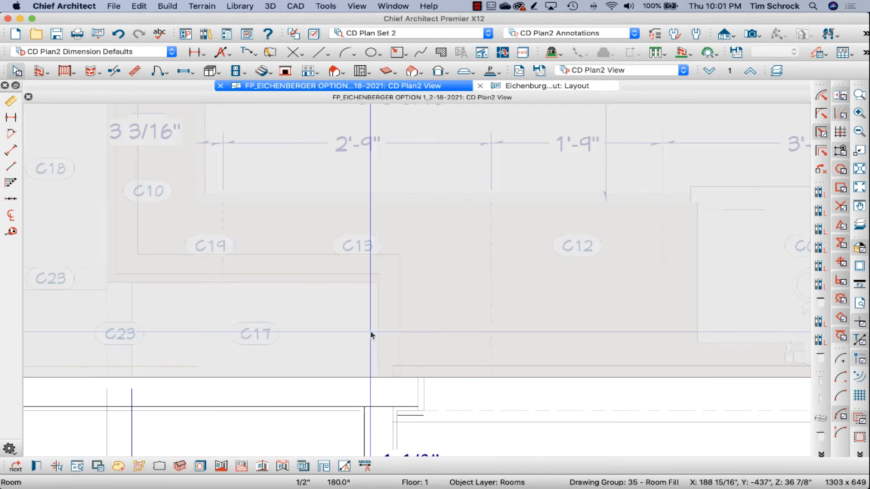
pyautogui.click(369, 337)
pyautogui.press('Tab')
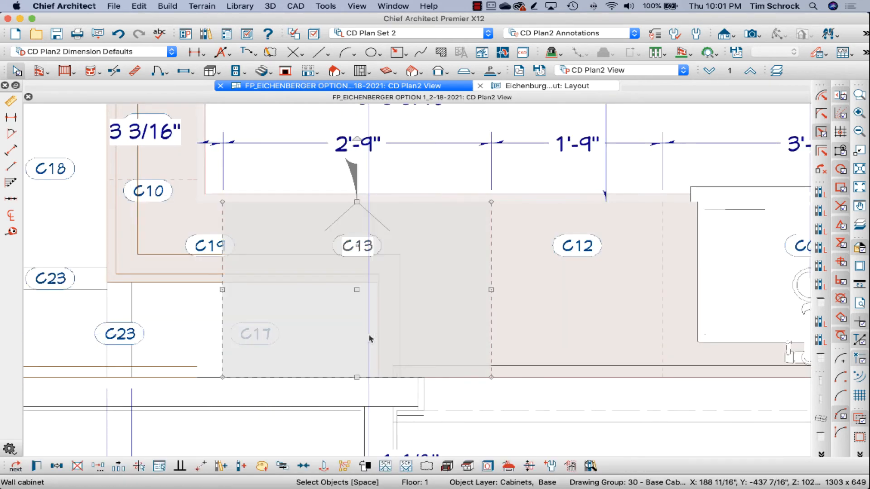
pyautogui.press('Tab')
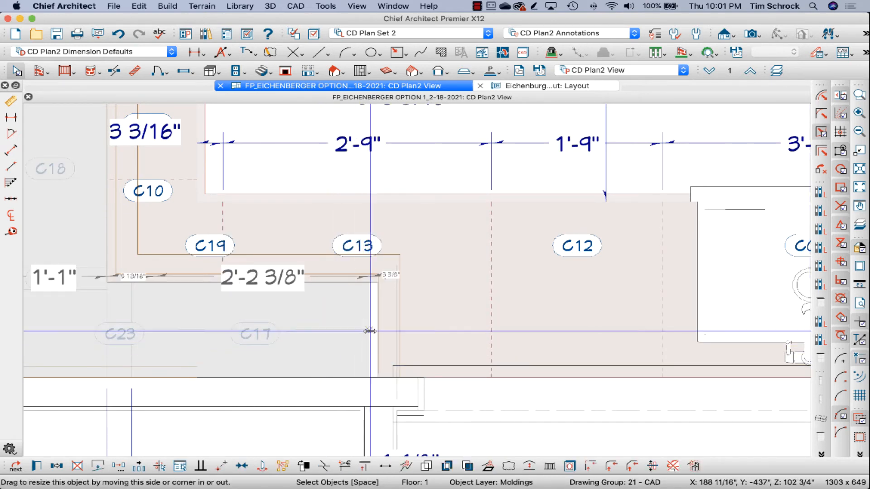
pyautogui.moveTo(370, 335); pyautogui.dragTo(378, 336)
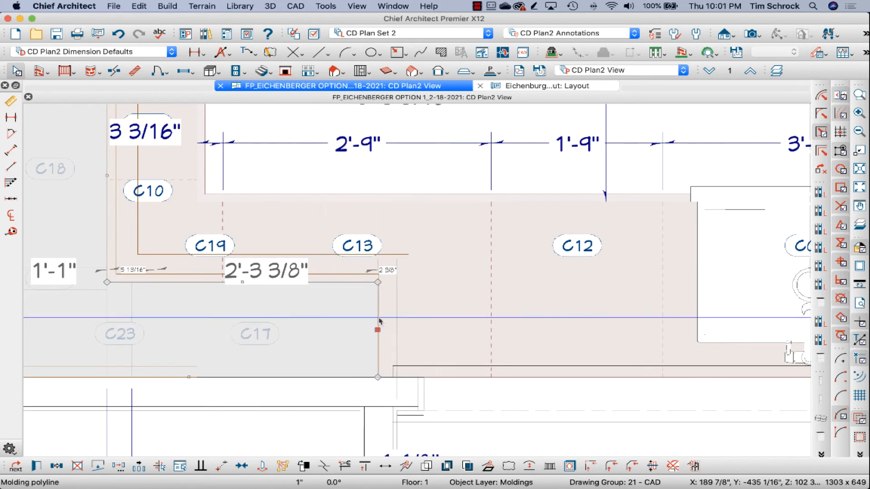
pyautogui.press('Escape')
# Step: Extend the lower molding polyline under wall cabinet C17 by 1" to line up with the cabinet's window-side end
pyautogui.click(368, 339)
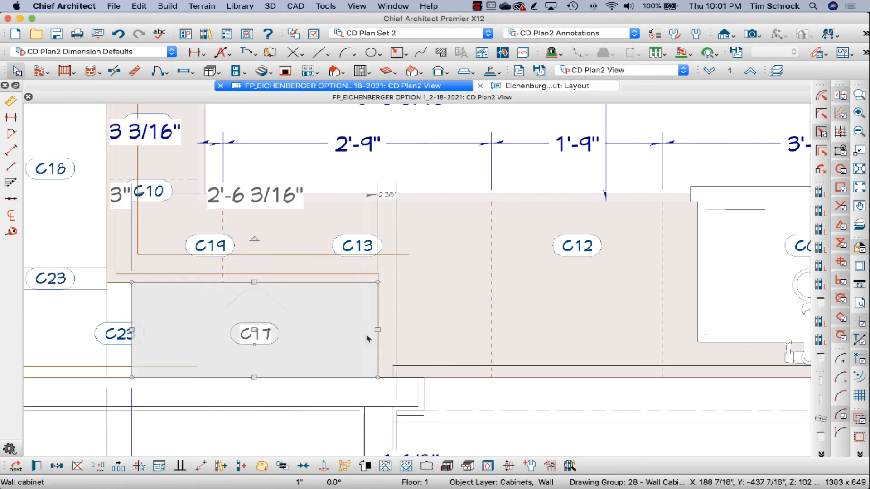
pyautogui.click(370, 335)
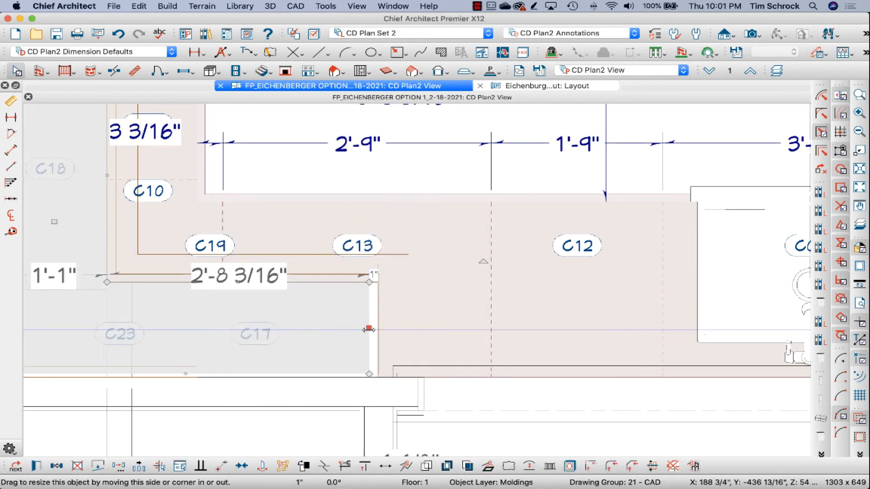
pyautogui.moveTo(371, 328); pyautogui.dragTo(386, 323)
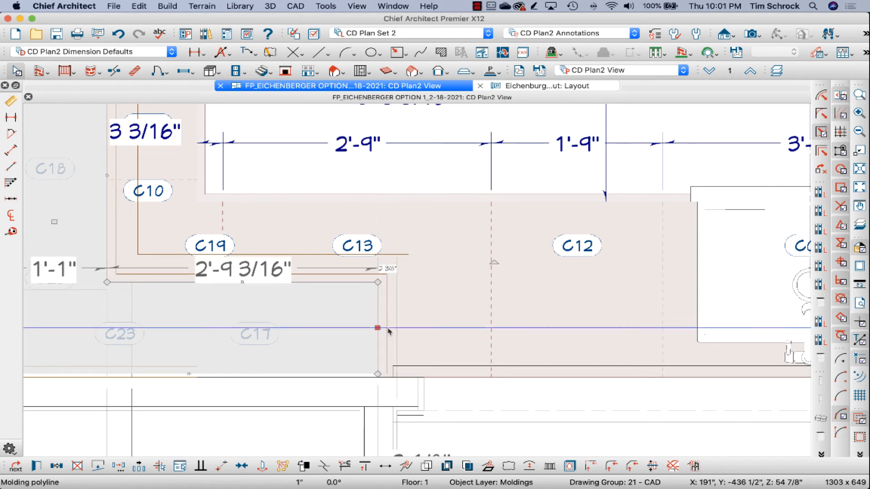
pyautogui.press('Escape')
# Step: Examine the wall cabinet dimension line along the sink wall and the molding polyline behind the corner cabinets
pyautogui.scroll(-4, 336, 336)
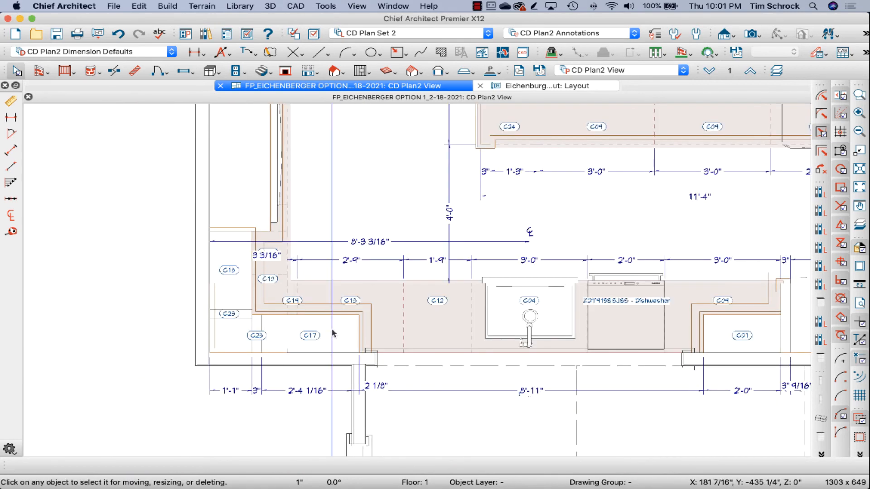
pyautogui.scroll(-1, 276, 327)
pyautogui.scroll(-2, 275, 328)
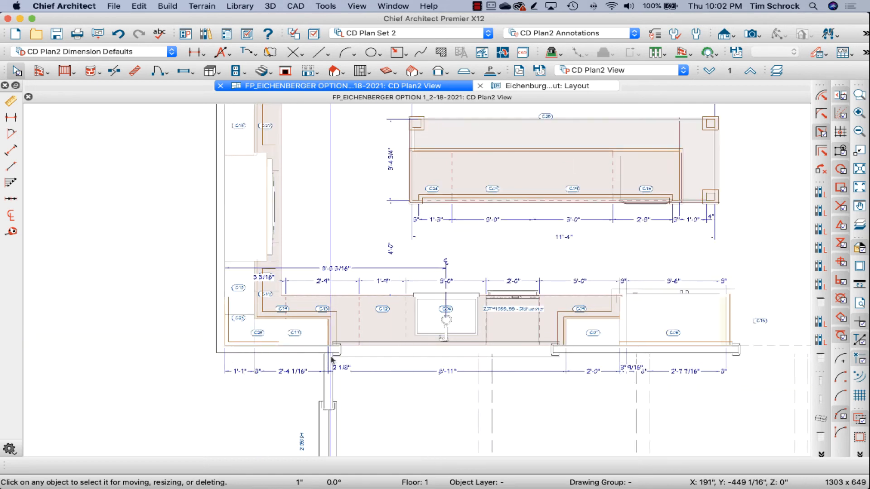
pyautogui.scroll(2, 332, 358)
pyautogui.scroll(1, 278, 321)
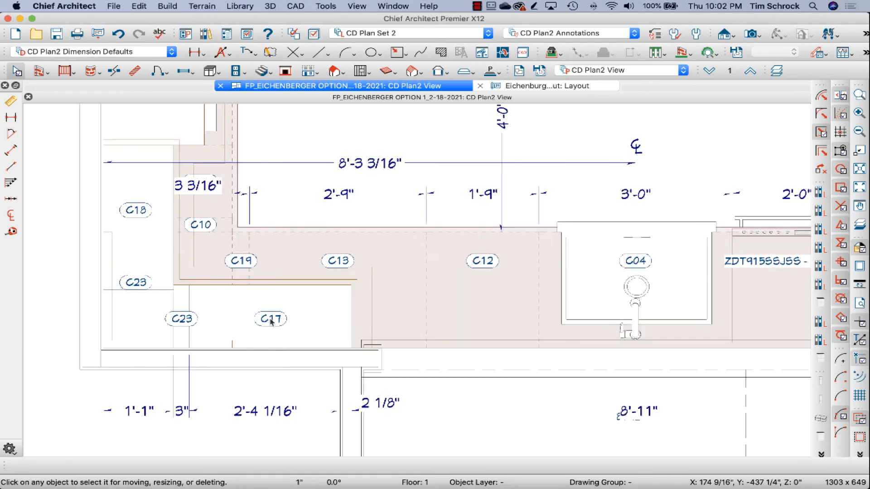
pyautogui.click(150, 343)
pyautogui.scroll(-2, 204, 348)
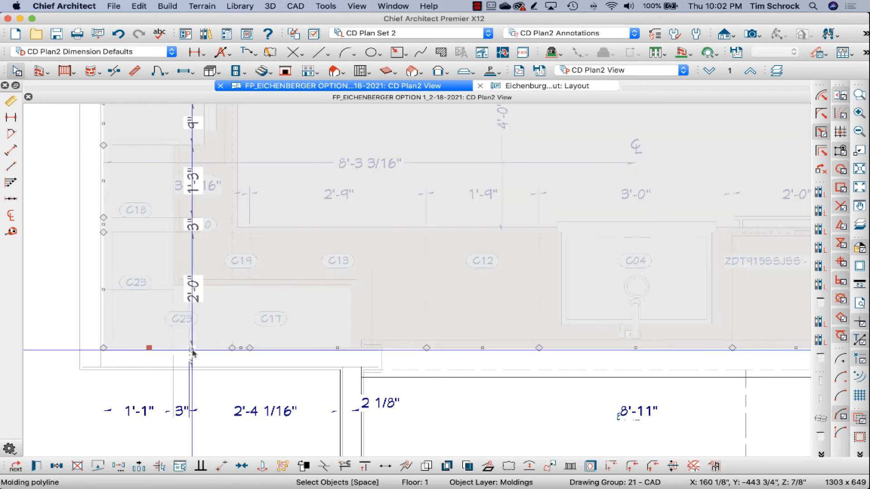
pyautogui.scroll(-2, 215, 350)
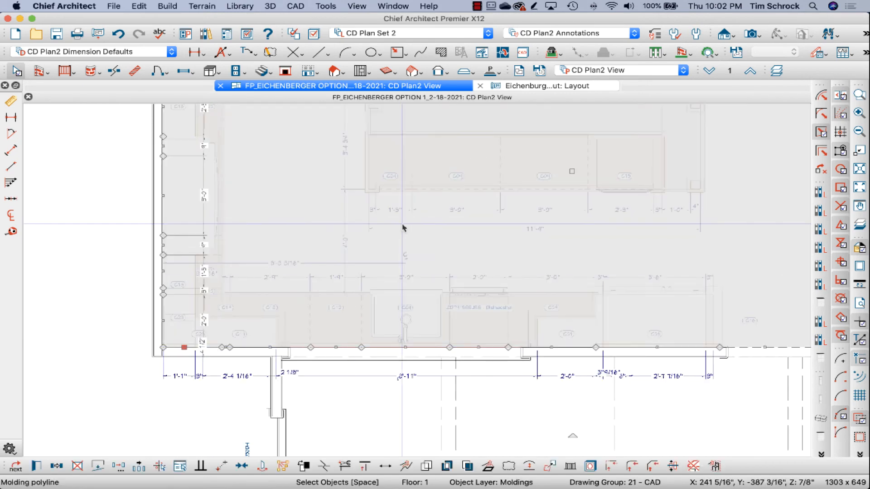
pyautogui.click(135, 250)
pyautogui.press('Escape')
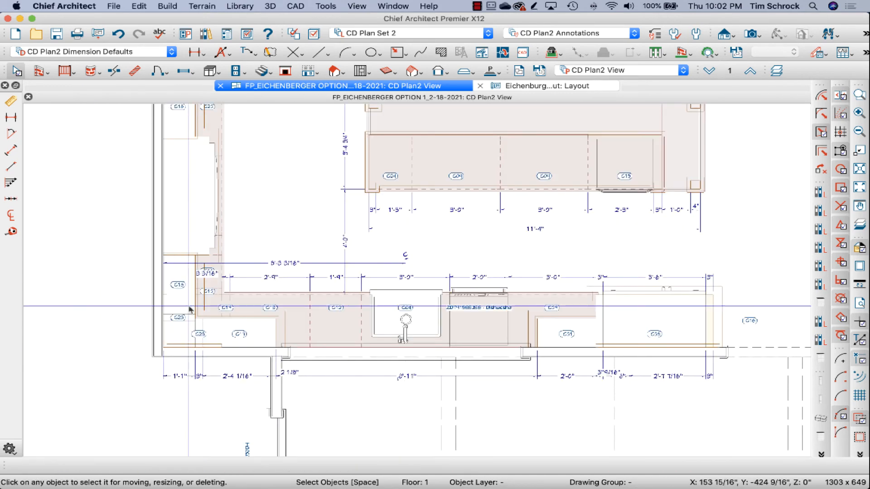
# Step: Create a wall elevation looking toward the sink wall and apply the NKBA Elev Annotations set to it
pyautogui.scroll(-2, 190, 319)
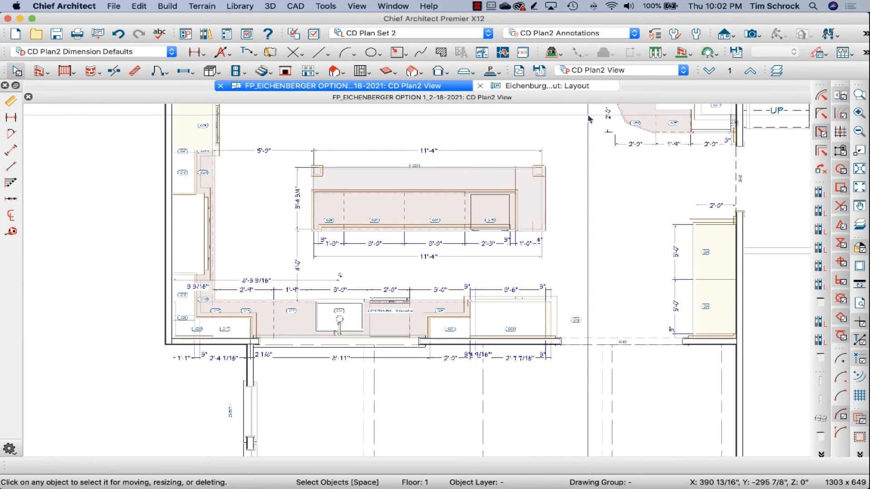
pyautogui.click(734, 36)
pyautogui.click(752, 78)
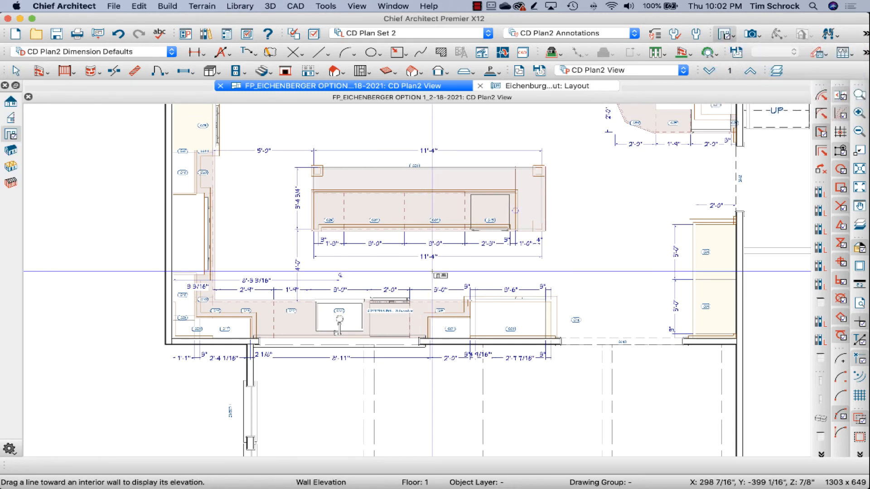
pyautogui.moveTo(433, 272); pyautogui.dragTo(433, 311)
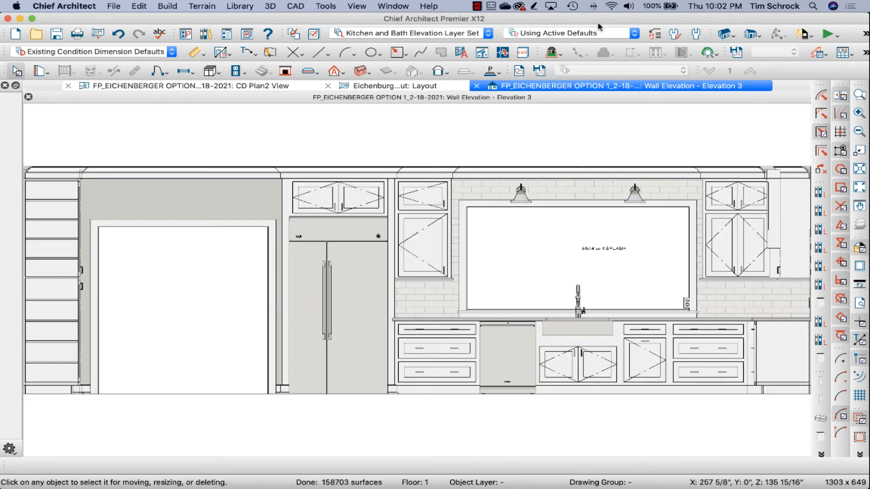
pyautogui.click(585, 35)
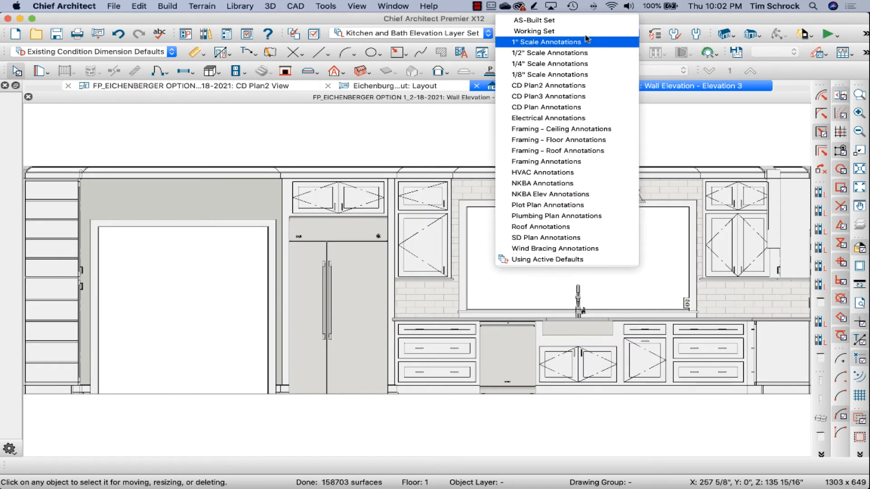
pyautogui.click(579, 195)
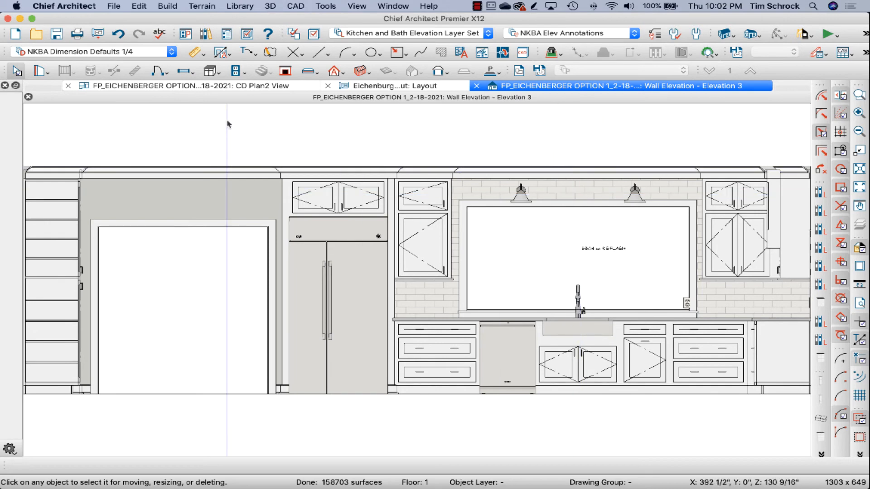
# Step: Draw a manual dimension line beneath the base cabinets in the sink wall elevation, from beside the refrigerator to the far end
pyautogui.click(193, 50)
pyautogui.scroll(-3, 78, 113)
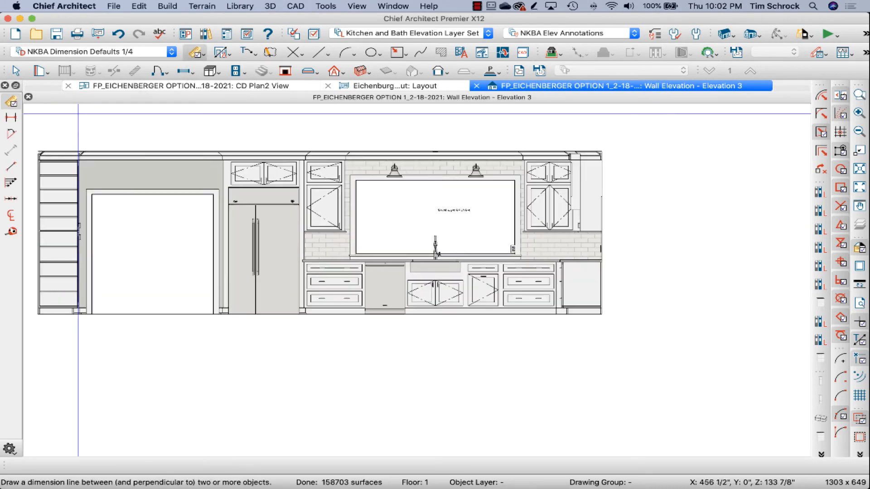
pyautogui.moveTo(302, 325); pyautogui.dragTo(618, 326)
pyautogui.scroll(2, 482, 321)
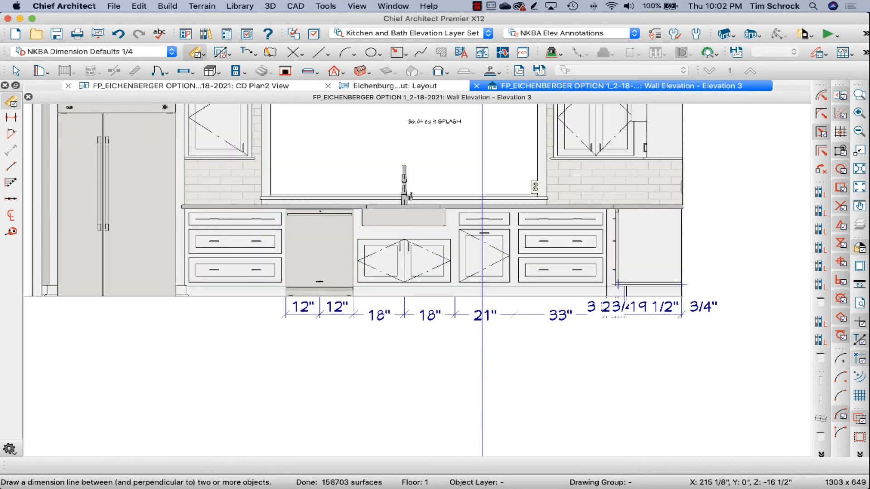
# Step: Review the dimension default options for the dimension line beneath the base cabinets, keeping its current settings
pyautogui.click(483, 321)
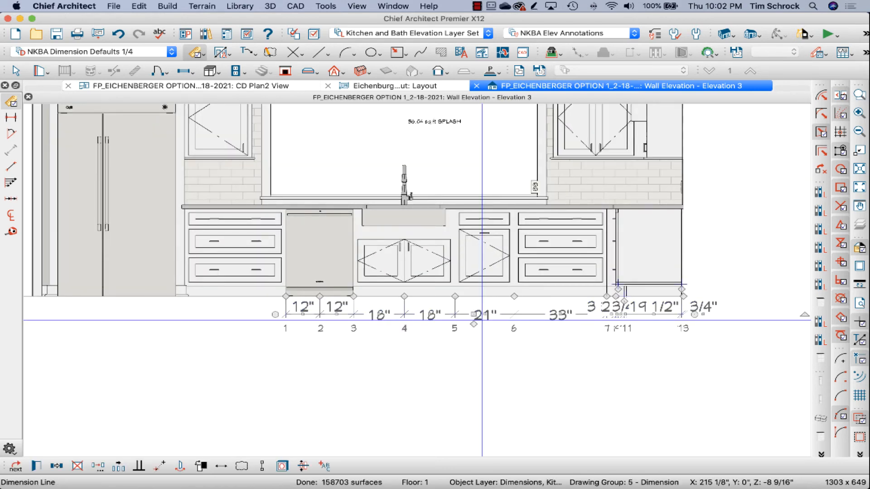
pyautogui.doubleClick(483, 322)
pyautogui.click(302, 200)
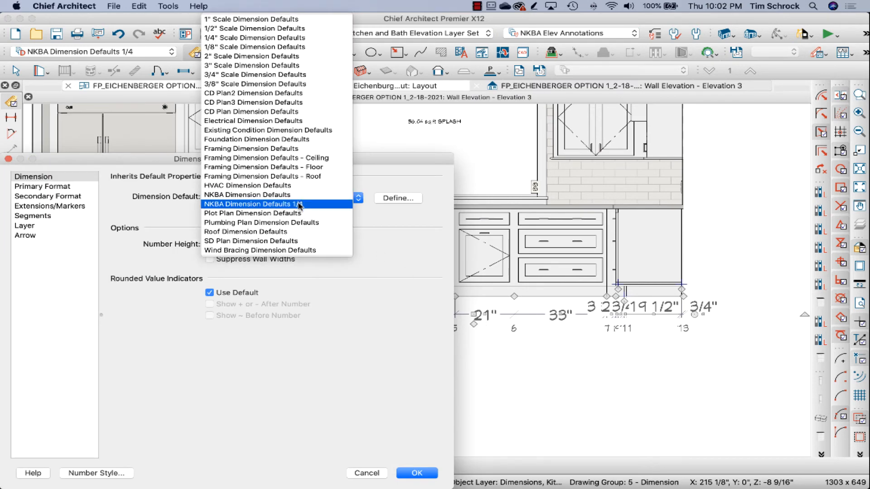
pyautogui.click(366, 476)
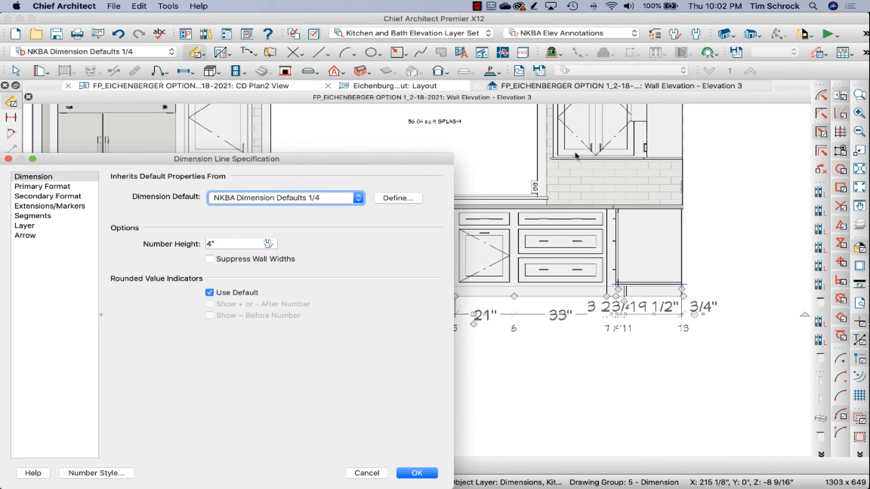
pyautogui.click(378, 473)
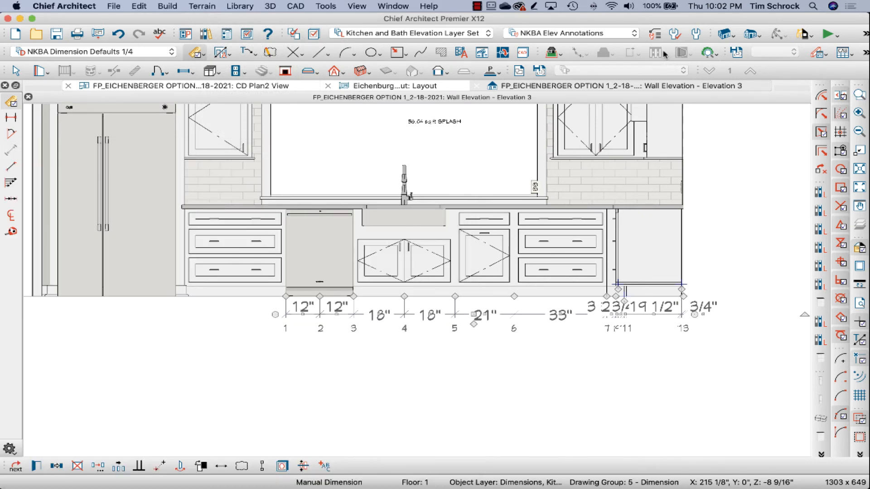
# Step: Assign 1/2" Scale Dimension Defaults as the dimension setting of the NKBA Elev Annotations default set
pyautogui.click(657, 36)
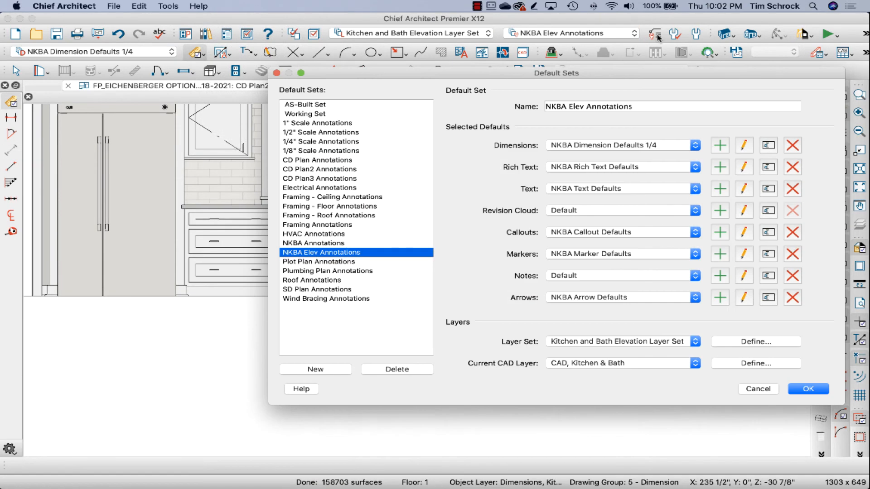
pyautogui.click(657, 146)
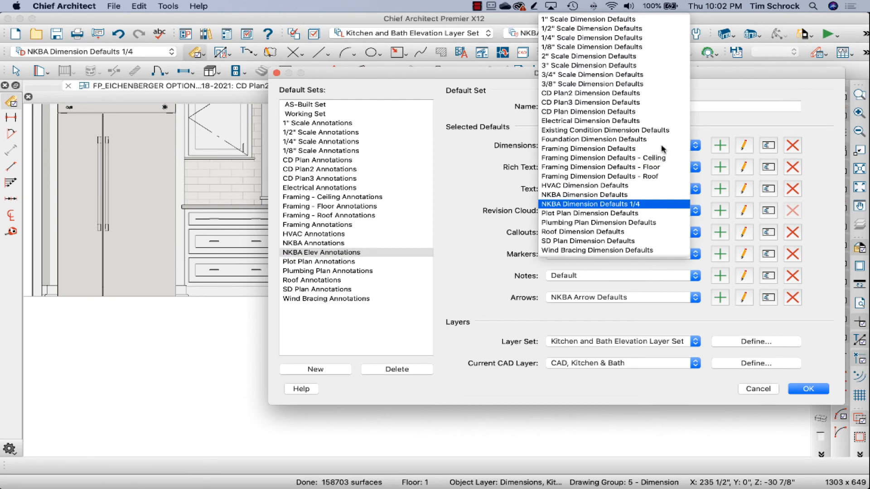
pyautogui.click(655, 47)
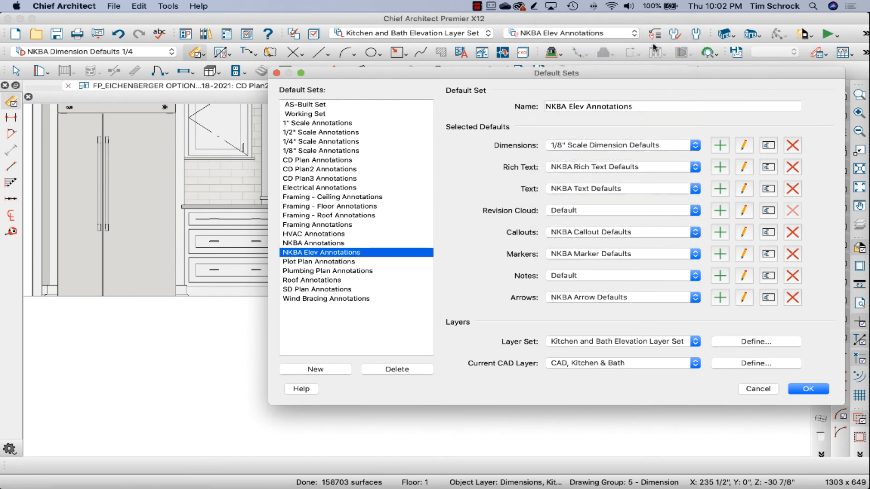
pyautogui.click(651, 144)
pyautogui.click(648, 126)
pyautogui.press('Return')
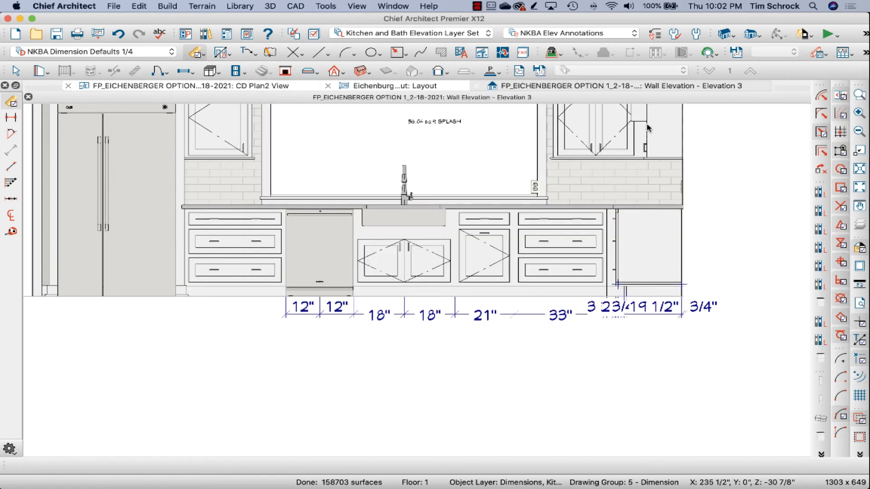
# Step: Replace the dimension line beneath the base cabinets with a new one starting in front of the cased opening
pyautogui.click(551, 317)
pyautogui.press('Delete')
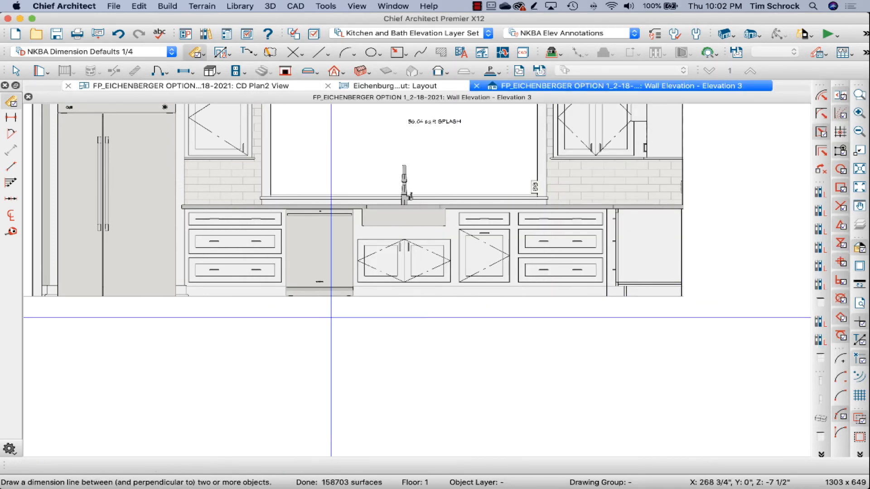
pyautogui.scroll(-1, 333, 345)
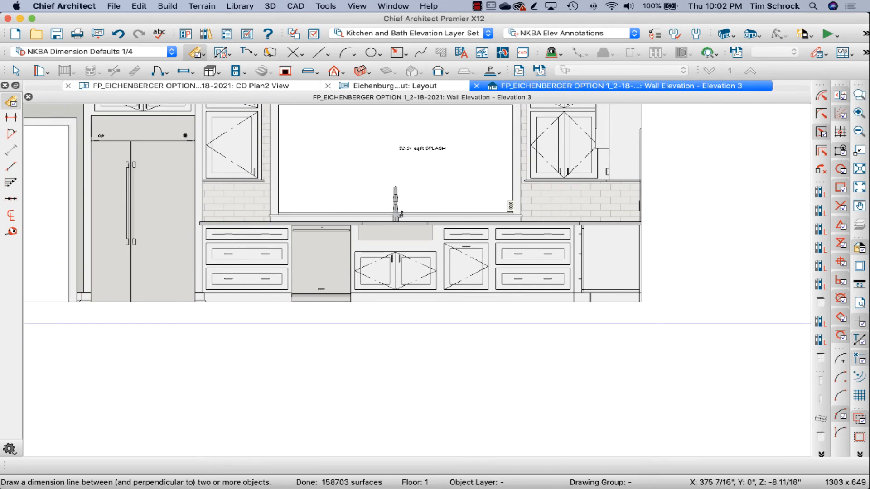
pyautogui.moveTo(73, 325); pyautogui.dragTo(657, 325)
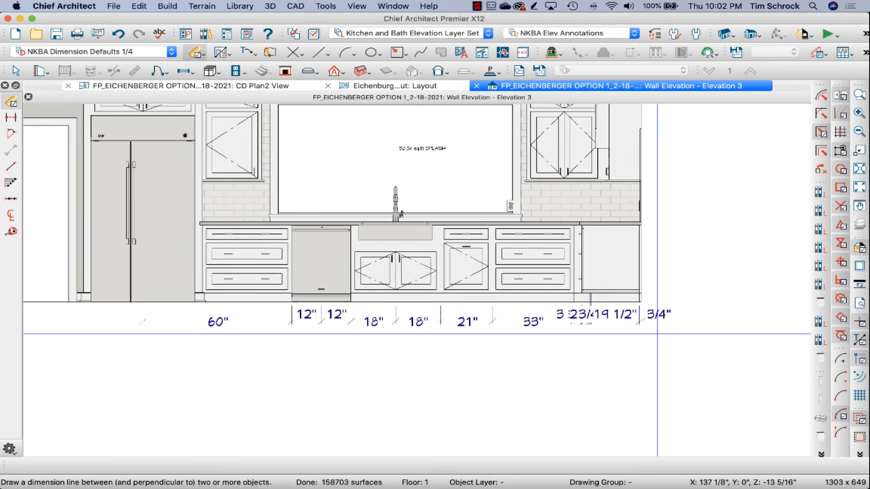
pyautogui.scroll(3, 533, 320)
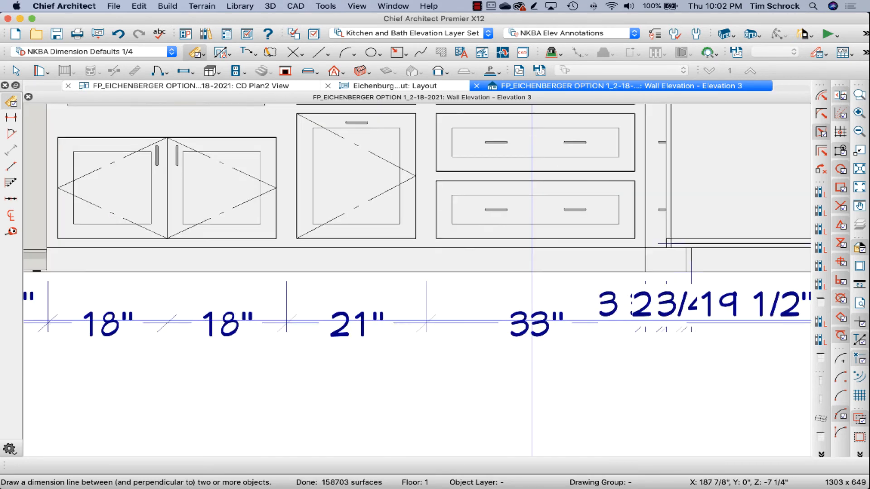
# Step: Delete the redrawn dimension line beneath the base cabinets, leaving the default sets as they are
pyautogui.click(654, 34)
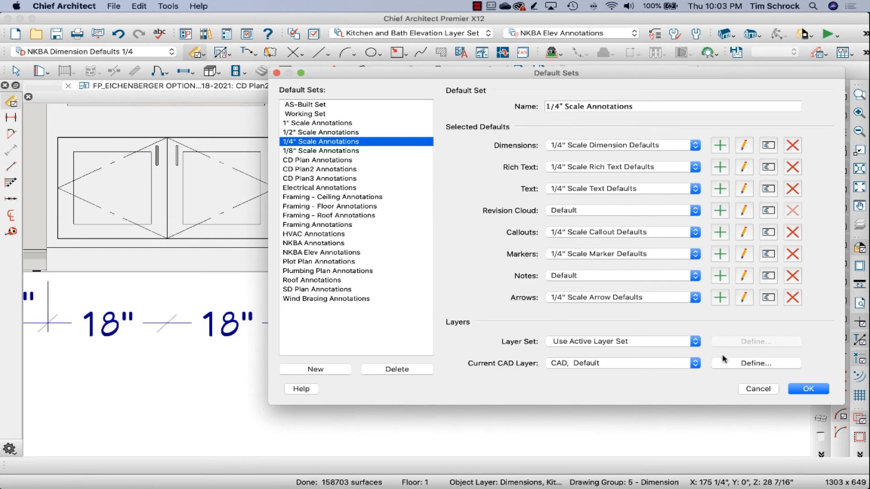
pyautogui.click(750, 388)
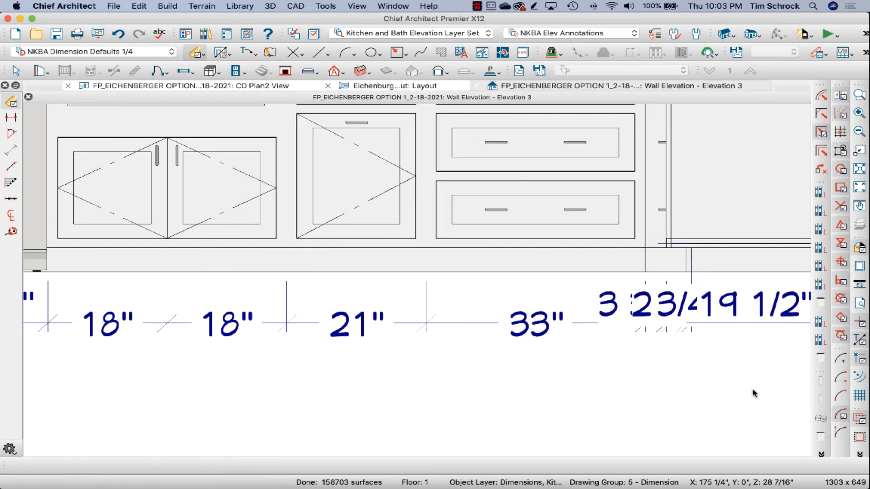
pyautogui.click(484, 324)
pyautogui.press('Delete')
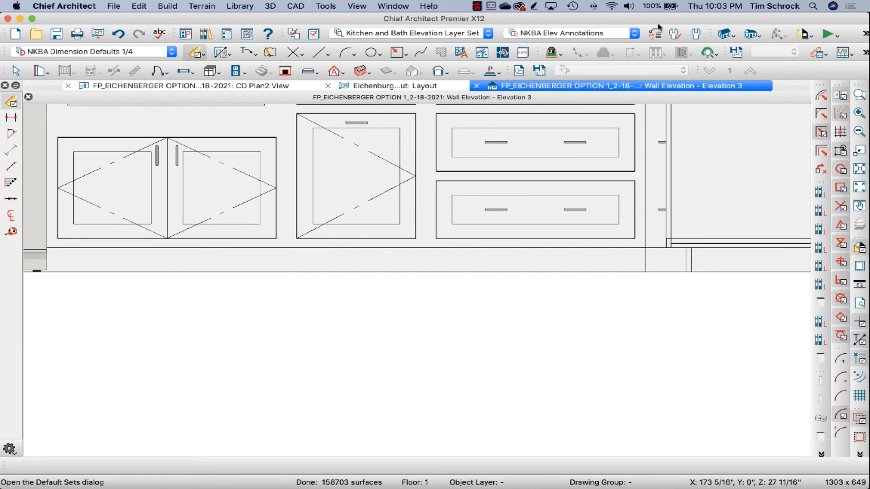
# Step: Assign 1/2" Scale Dimension Defaults as the dimension setting of the NKBA Annotations default set
pyautogui.click(652, 35)
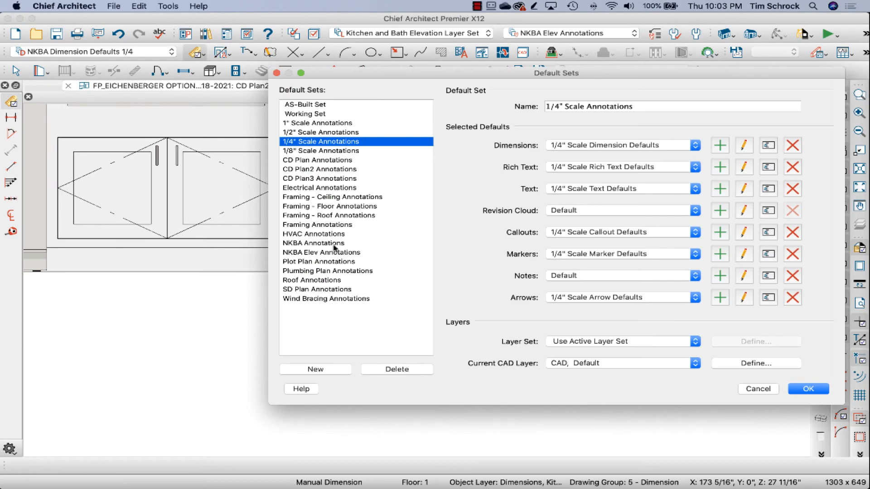
pyautogui.click(338, 243)
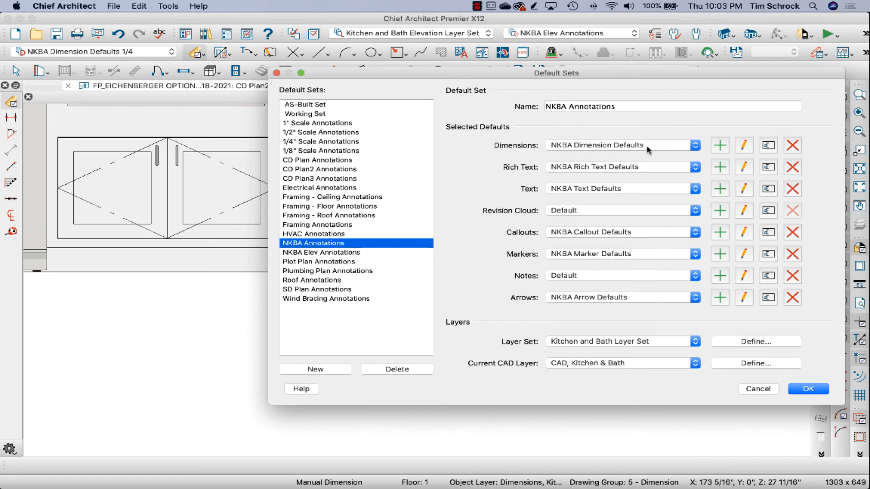
pyautogui.click(696, 145)
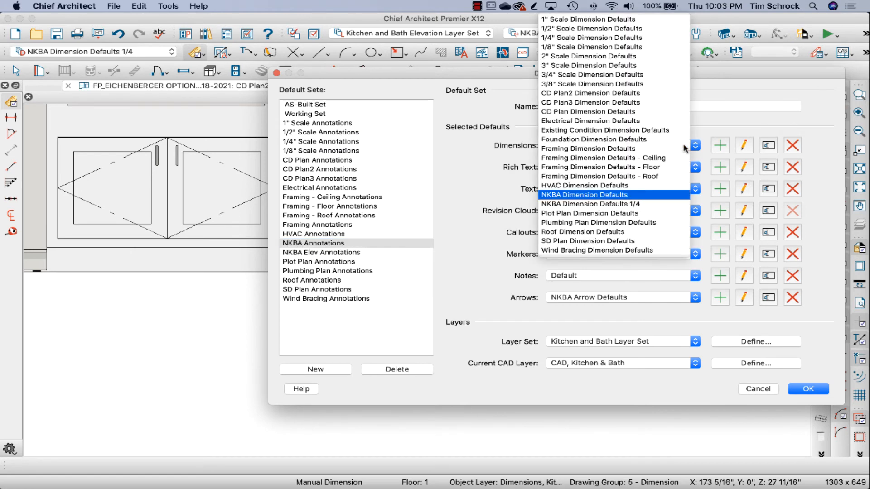
pyautogui.click(643, 29)
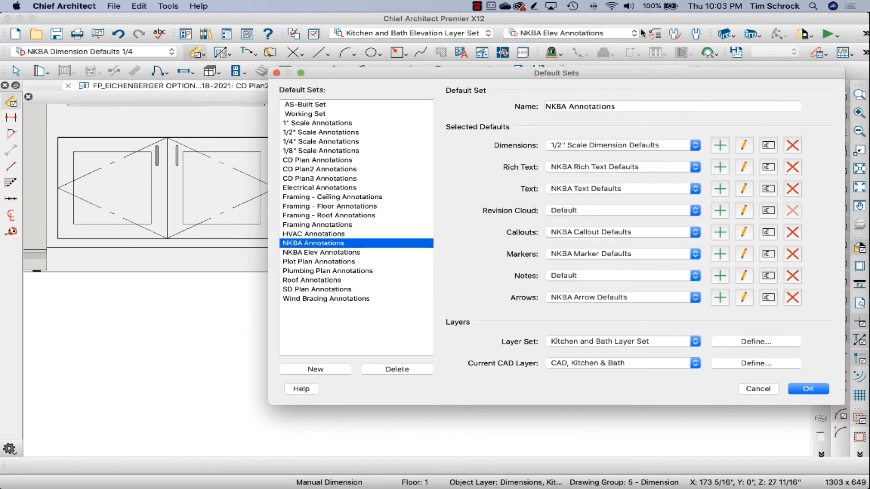
pyautogui.click(809, 389)
# Step: Reapply the NKBA Elev Annotations set to the elevation and keep the Kitchen and Bath Elevation Layer Set active
pyautogui.scroll(-4, 644, 333)
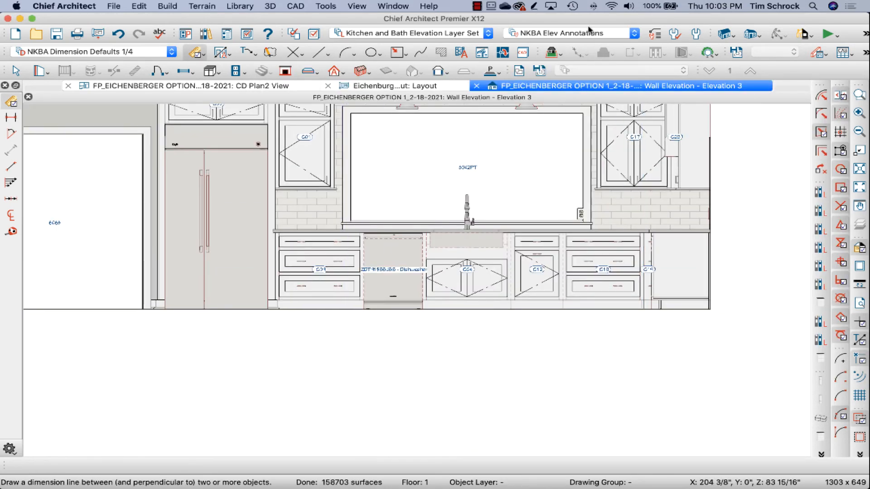
pyautogui.click(590, 32)
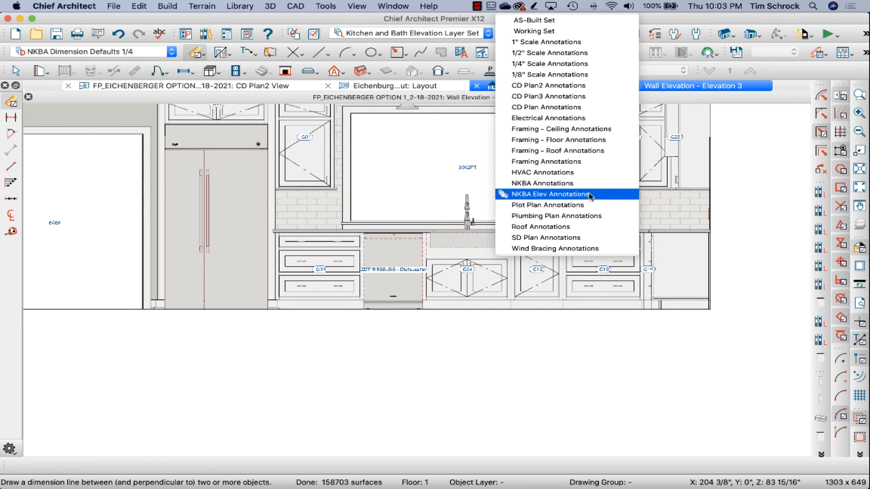
pyautogui.click(489, 38)
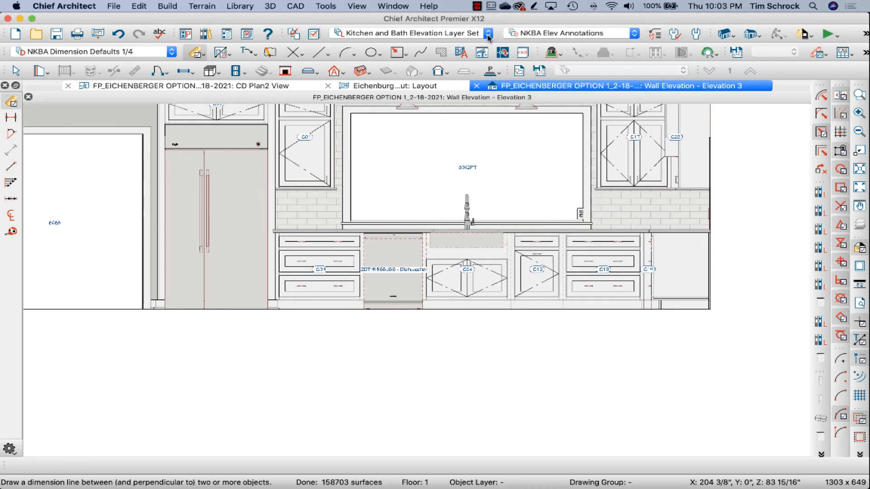
pyautogui.click(488, 35)
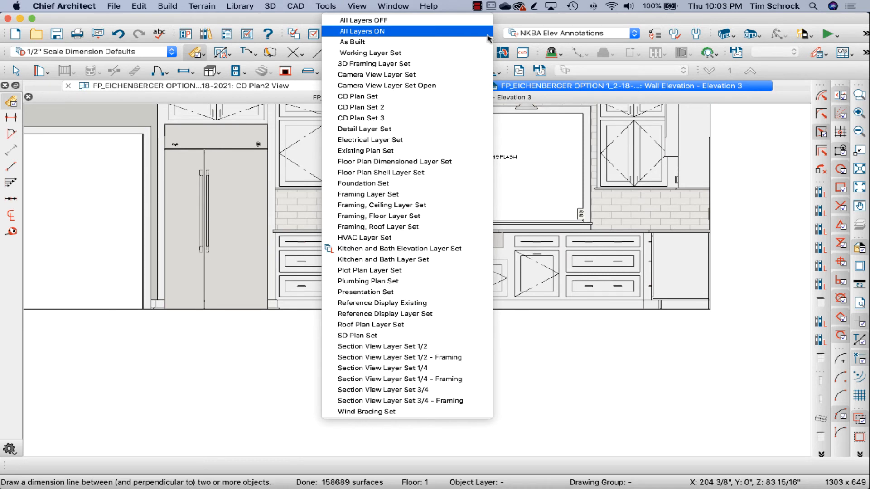
pyautogui.click(460, 253)
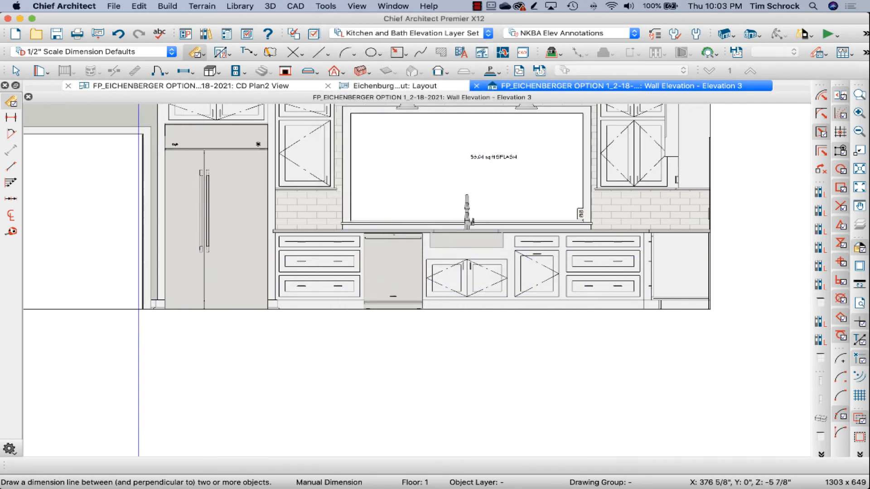
# Step: Try to draw manual dimension lines beneath and across the base cabinets with the 1/2" Scale Dimension Defaults
pyautogui.moveTo(139, 326); pyautogui.dragTo(698, 333)
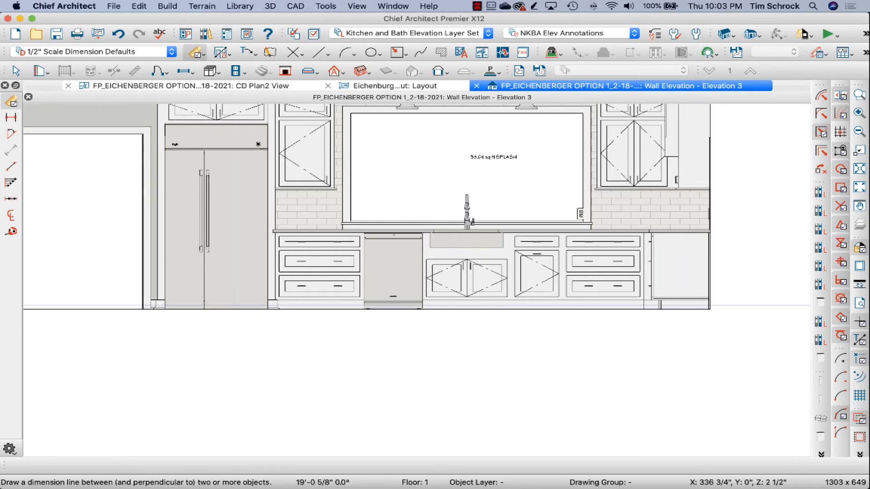
pyautogui.moveTo(289, 274); pyautogui.dragTo(764, 271)
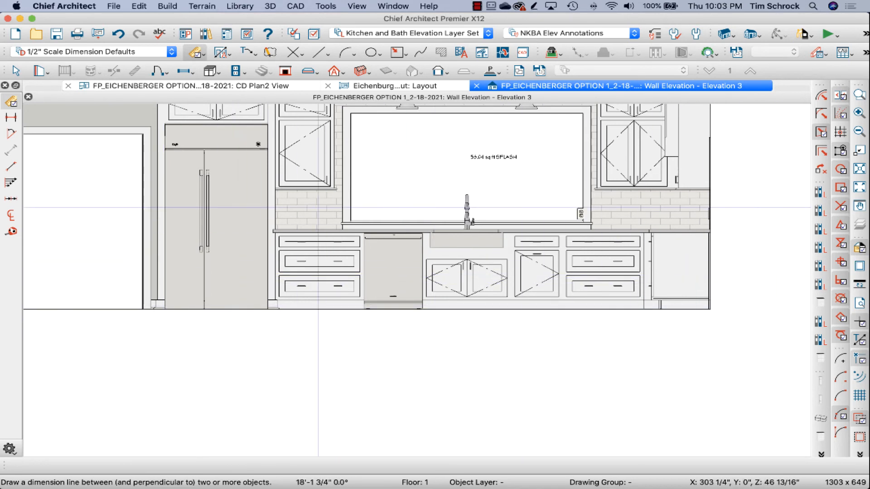
# Step: Set the 1/2" Scale Dimension Defaults to locate cabinet sides and corners, and to locate openings by casing instead of centers
pyautogui.doubleClick(12, 104)
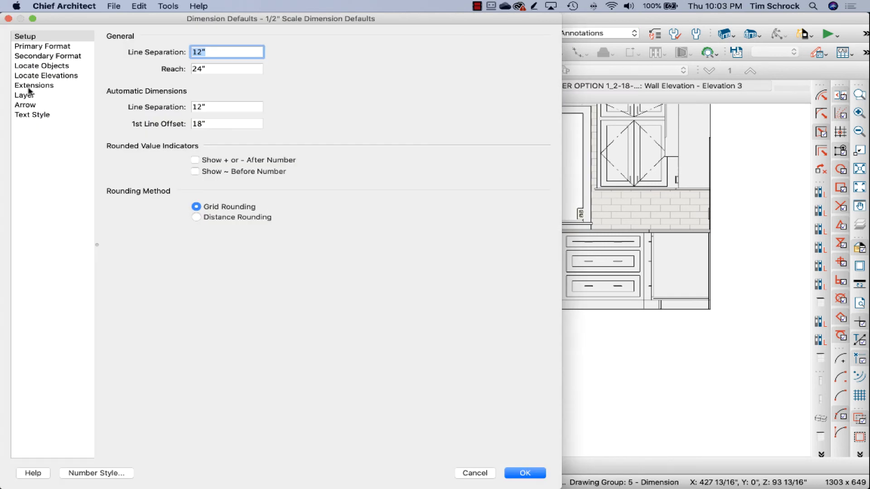
pyautogui.click(38, 66)
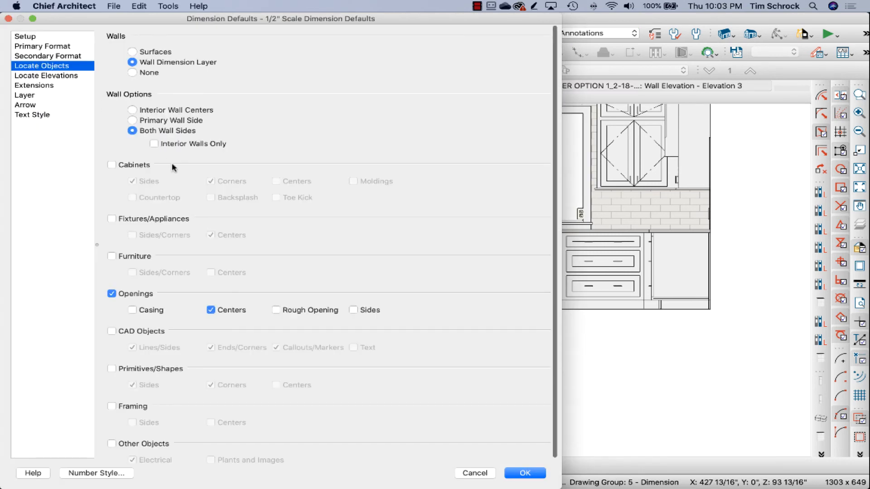
pyautogui.click(135, 168)
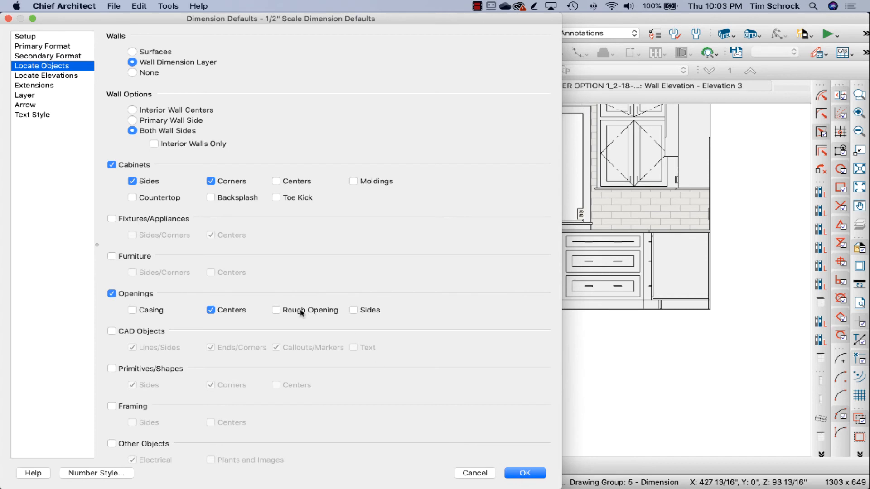
pyautogui.click(151, 312)
pyautogui.click(210, 311)
pyautogui.click(517, 474)
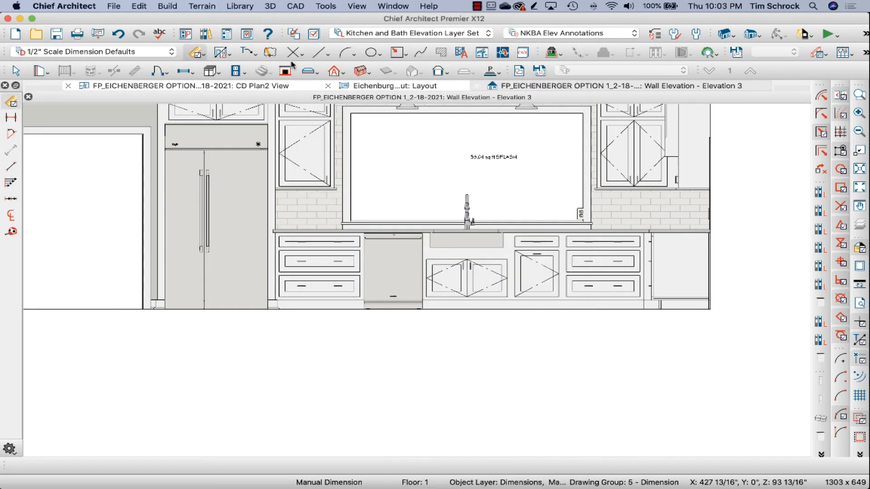
# Step: Generate NKBA Auto Elevation Dimensions for the sink wall elevation and switch to the project's layout file
pyautogui.click(229, 54)
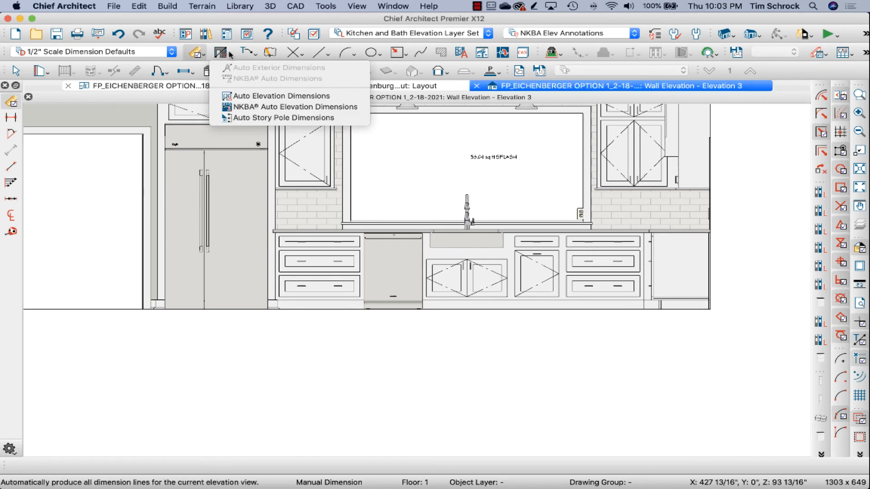
pyautogui.click(252, 109)
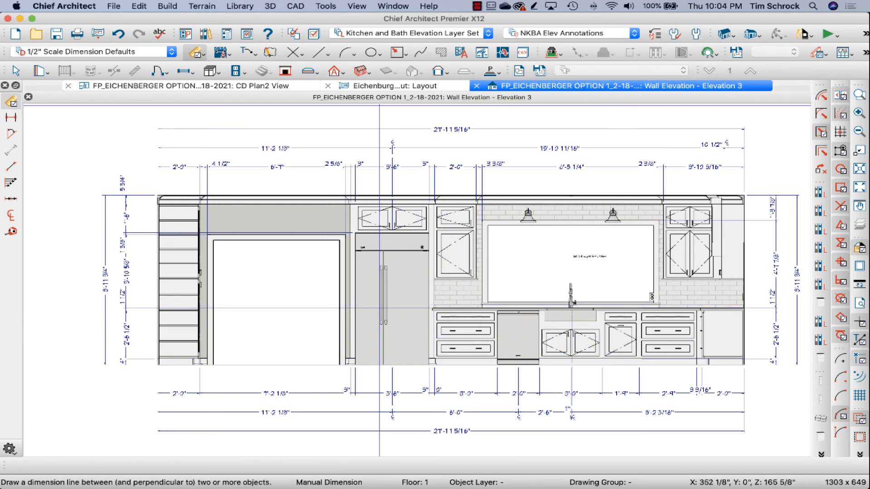
pyautogui.click(379, 86)
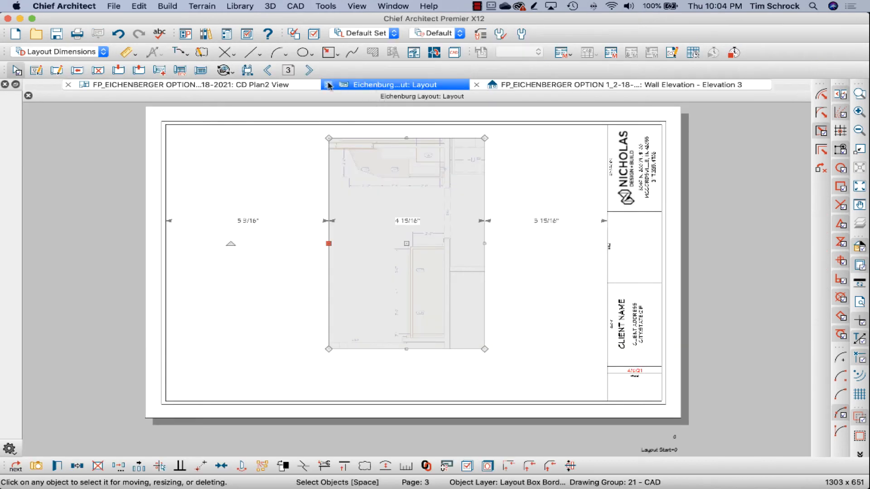
# Step: Send the entire sink wall elevation to page 4 of the project layout as plot lines at 1/2 in = 1 ft
pyautogui.click(309, 70)
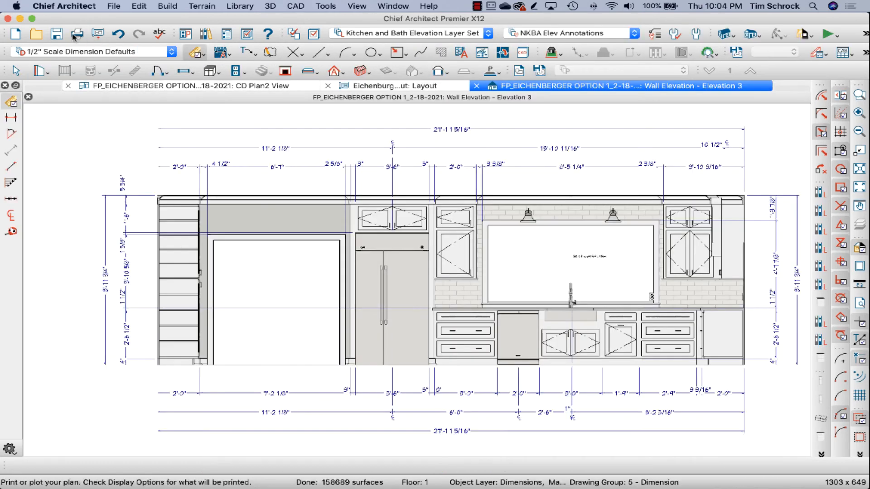
pyautogui.click(98, 33)
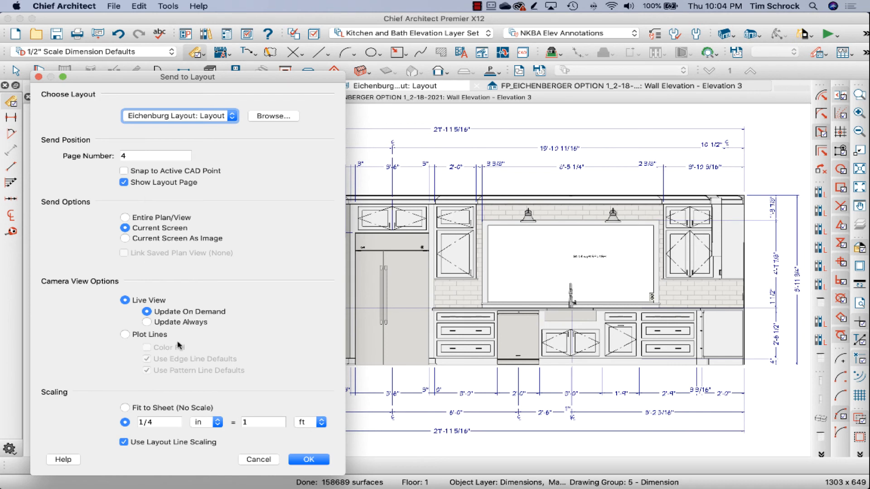
pyautogui.click(136, 335)
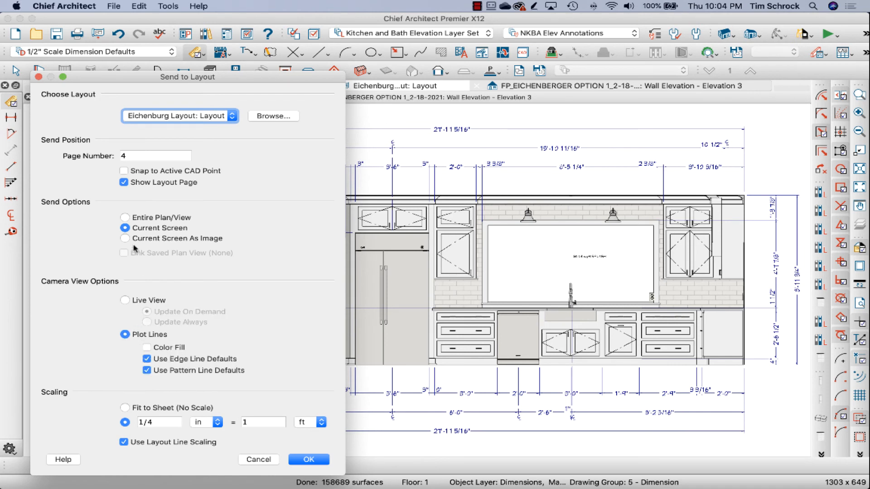
pyautogui.click(143, 219)
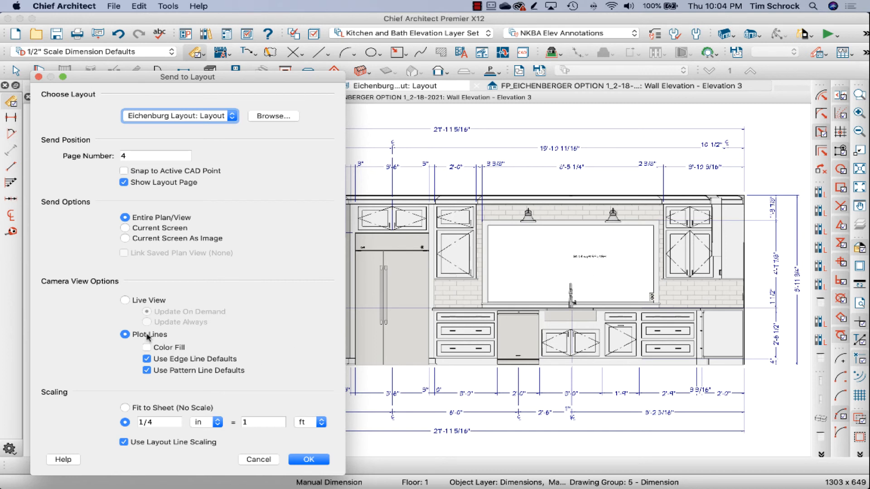
pyautogui.click(167, 423)
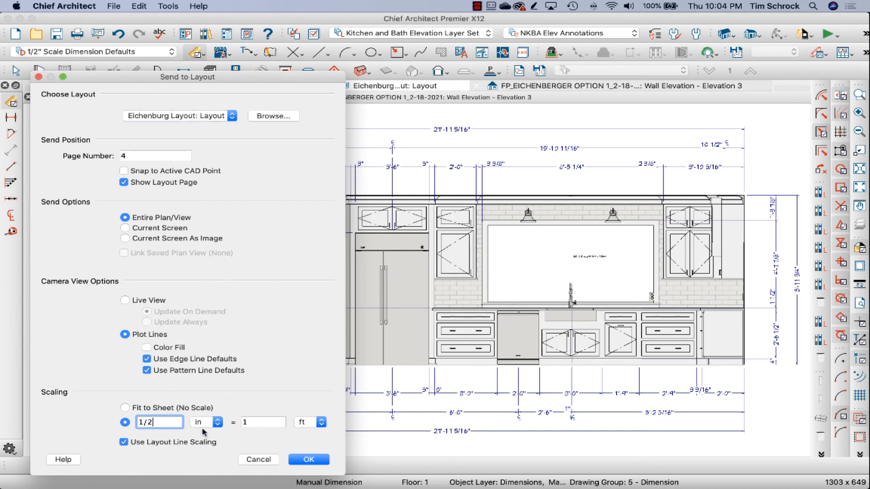
pyautogui.click(320, 461)
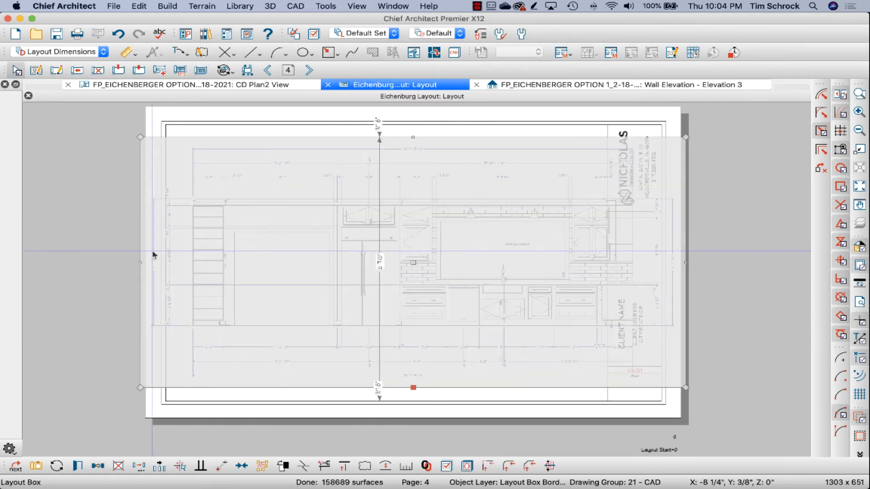
# Step: Crop and reposition the elevation's layout box inside the page 4 border, and paste a copy of it on page 5
pyautogui.moveTo(137, 265); pyautogui.dragTo(303, 262)
pyautogui.moveTo(494, 263); pyautogui.dragTo(399, 259)
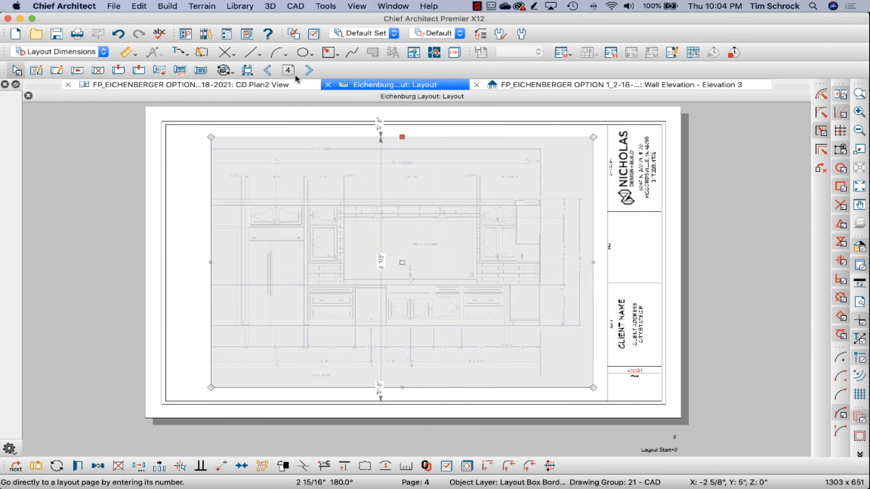
pyautogui.click(308, 70)
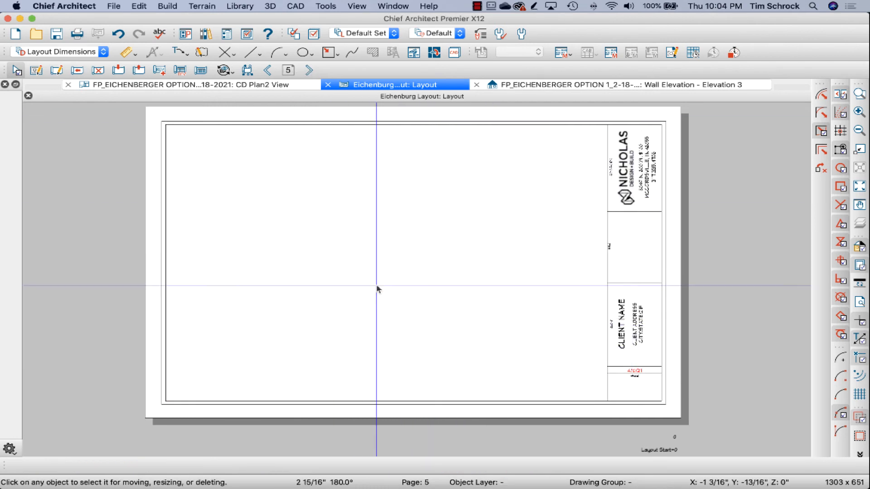
pyautogui.press('super+v')
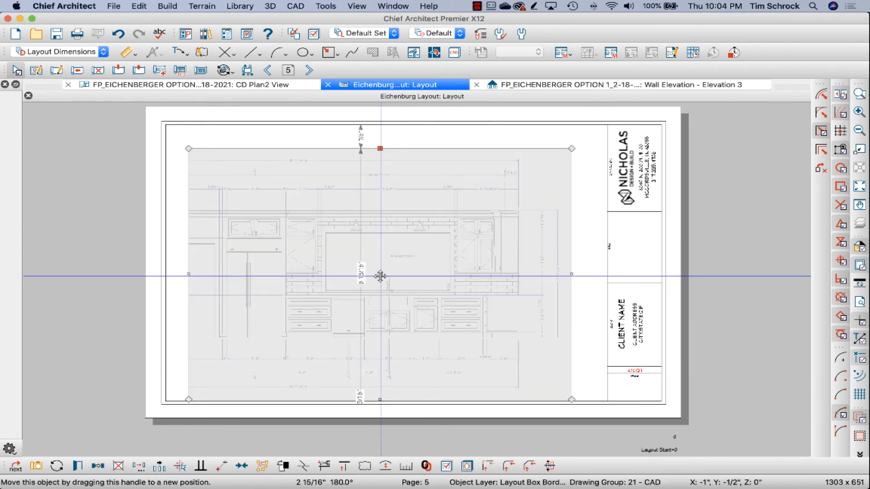
# Step: Recrop the copied elevation on page 5 to its far-left portion with the tall shelves, and place it inside the sheet border
pyautogui.moveTo(380, 276); pyautogui.dragTo(404, 260)
pyautogui.moveTo(212, 254); pyautogui.dragTo(55, 252)
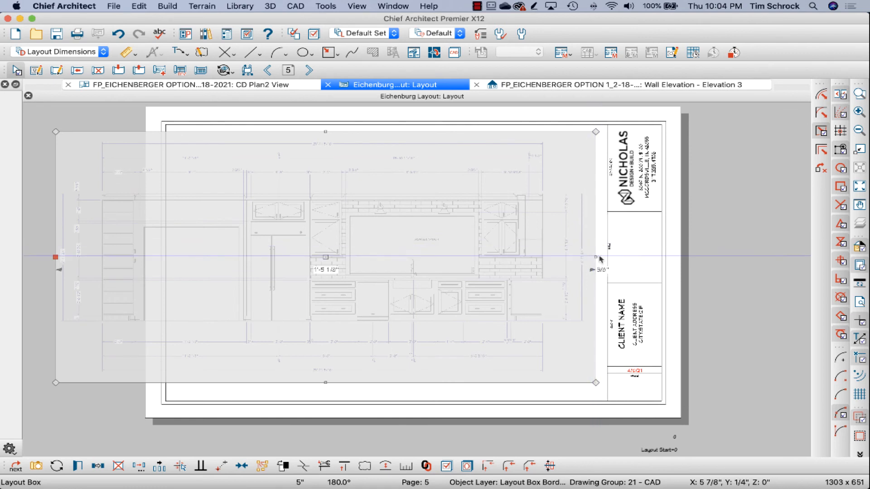
pyautogui.moveTo(596, 257); pyautogui.dragTo(216, 257)
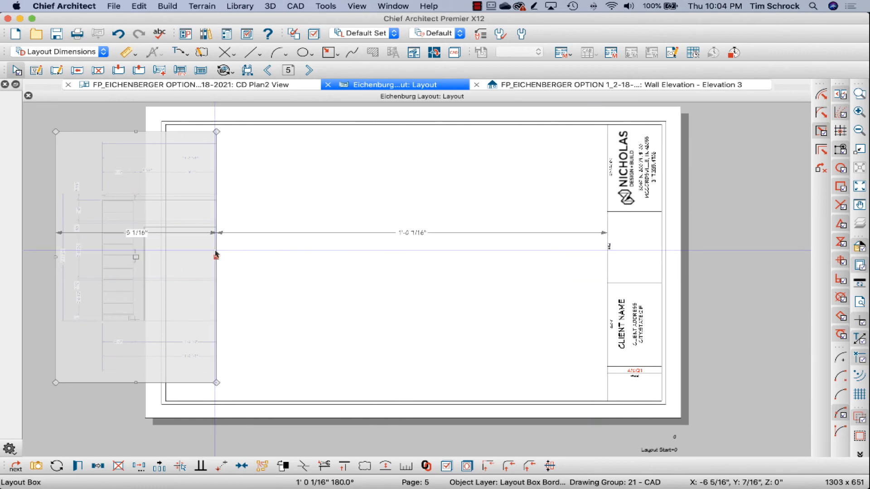
pyautogui.moveTo(135, 257); pyautogui.dragTo(288, 254)
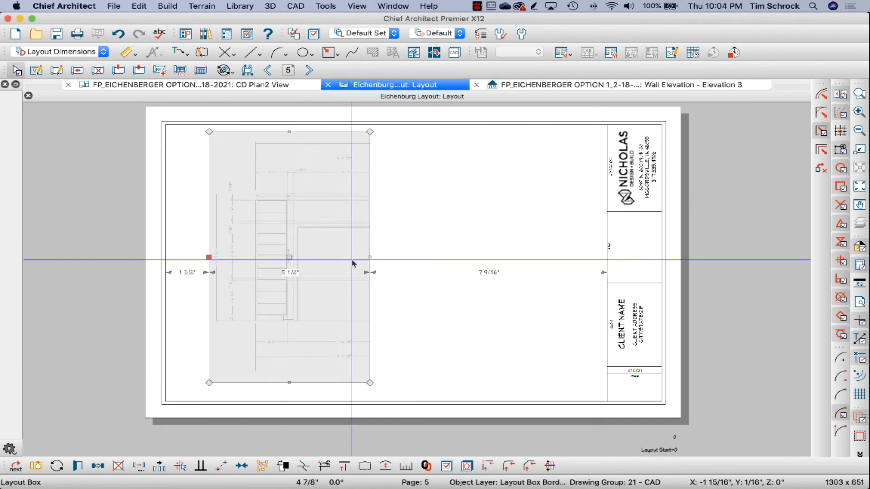
pyautogui.click(364, 266)
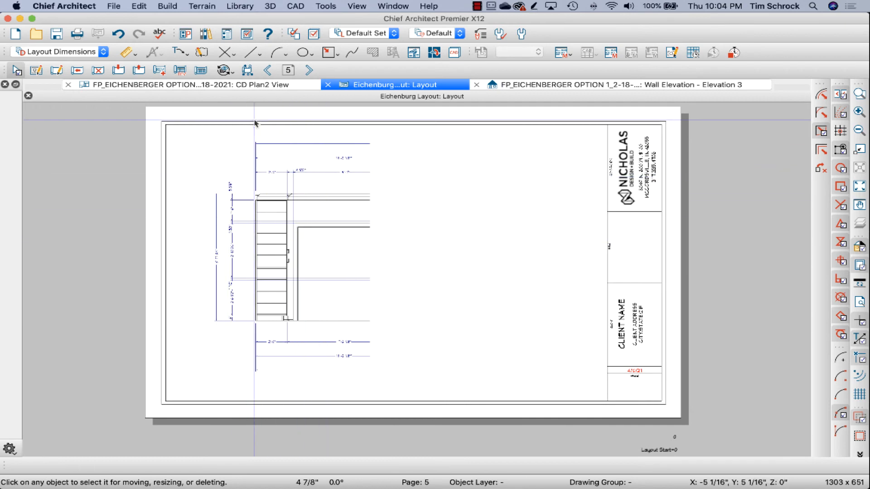
# Step: Compare the split elevation on layout pages 4 and 5, and review the kitchen plan sheets on pages 3 and 2
pyautogui.click(268, 70)
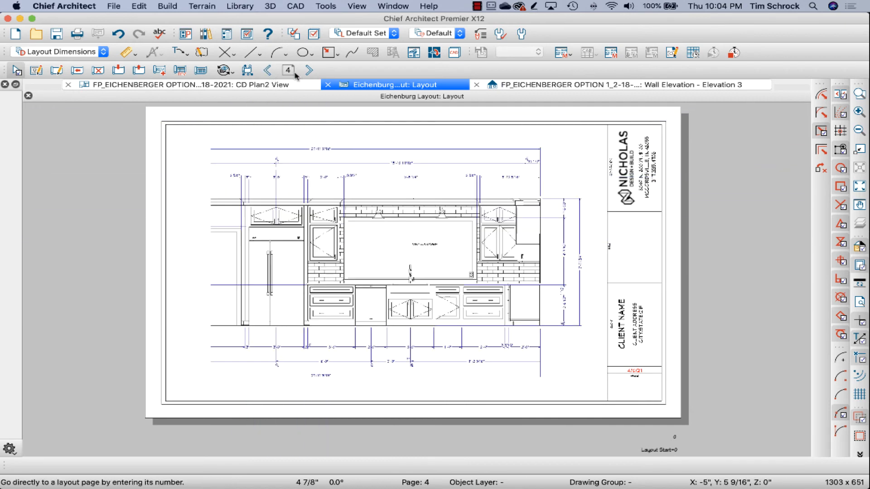
pyautogui.click(309, 70)
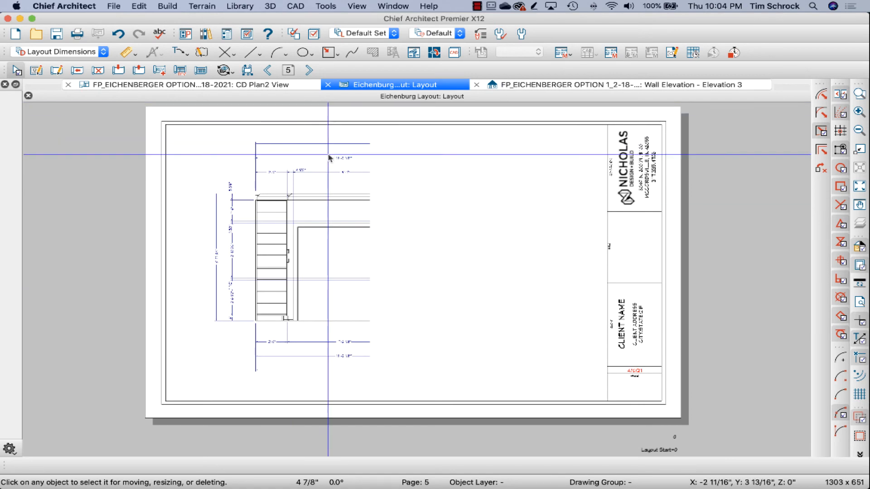
pyautogui.click(267, 71)
pyautogui.click(268, 70)
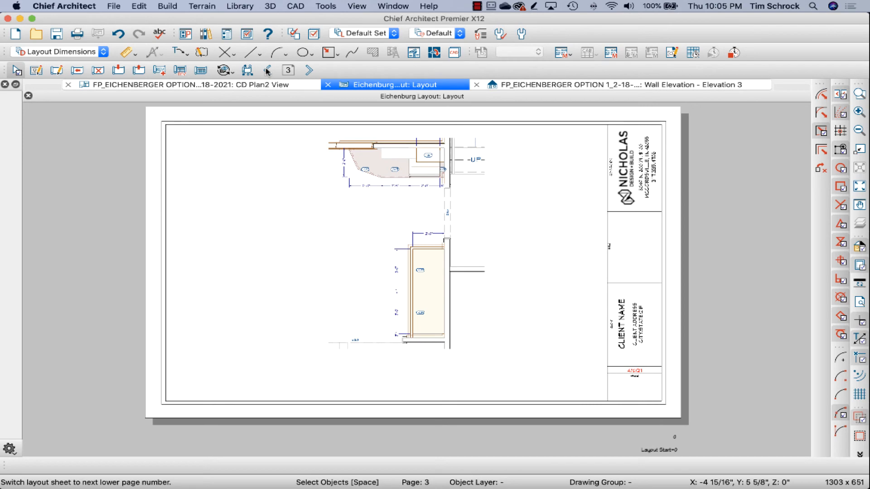
pyautogui.click(268, 70)
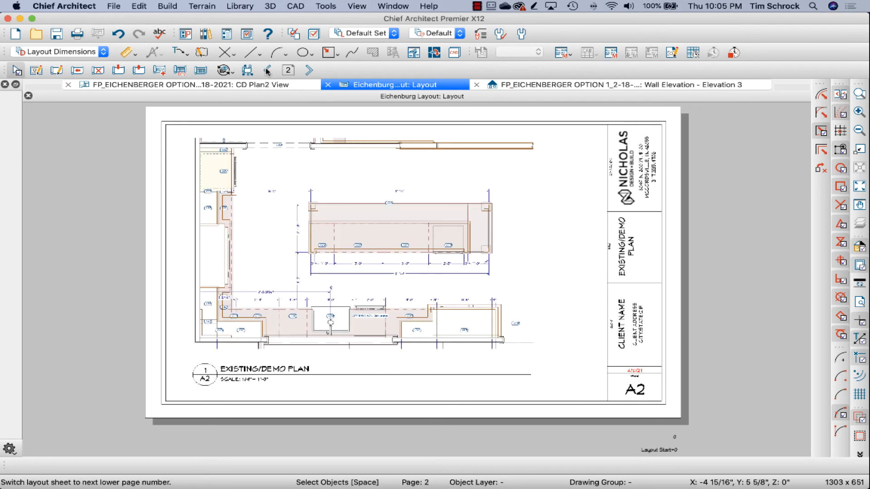
pyautogui.scroll(1, 331, 222)
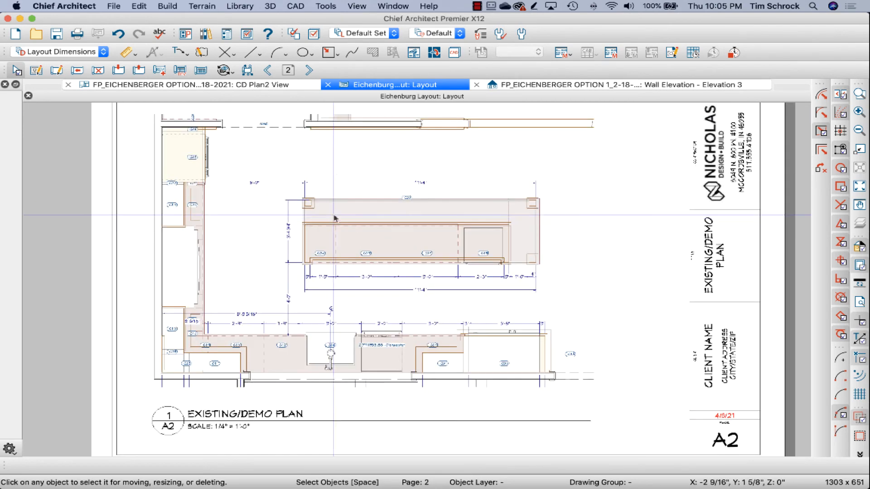
pyautogui.click(310, 70)
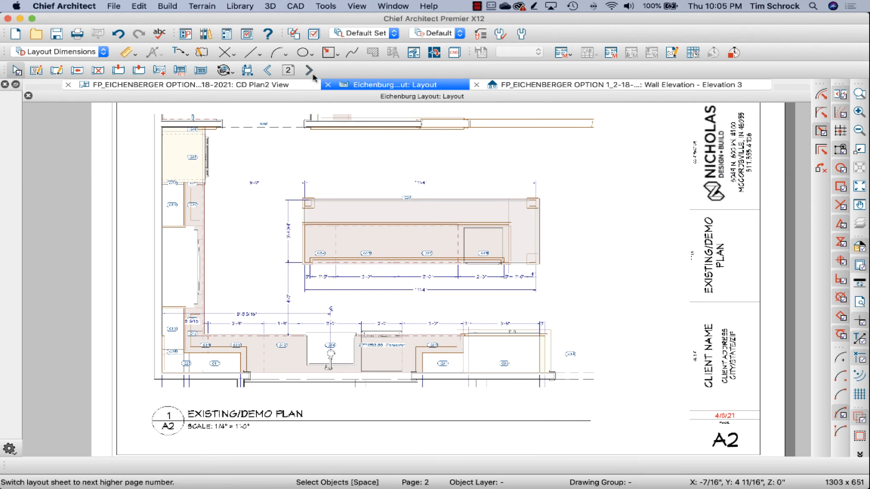
pyautogui.click(267, 70)
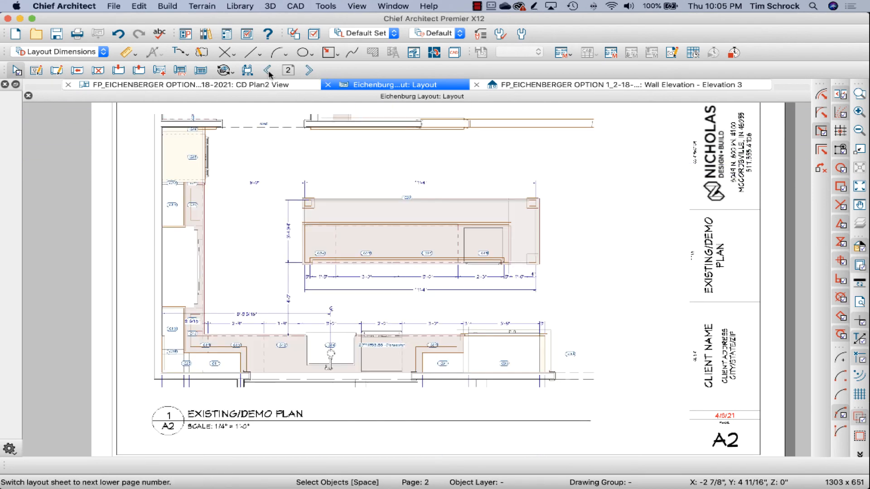
pyautogui.scroll(-1, 362, 224)
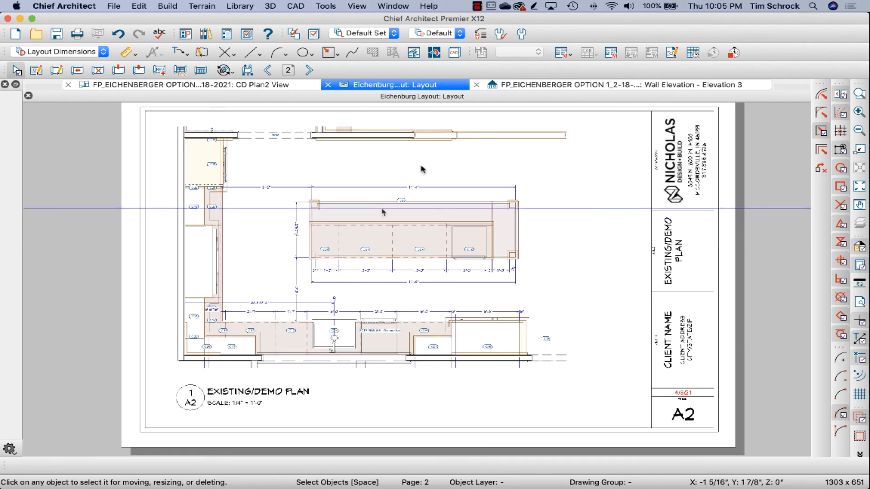
# Step: Switch the floor plan from CD Plan2 View to the saved Electrical Plan View
pyautogui.click(266, 85)
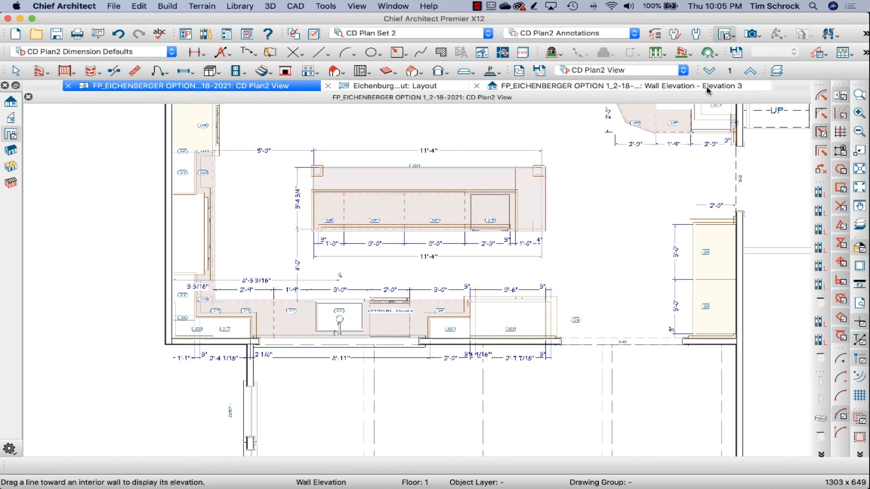
pyautogui.click(682, 70)
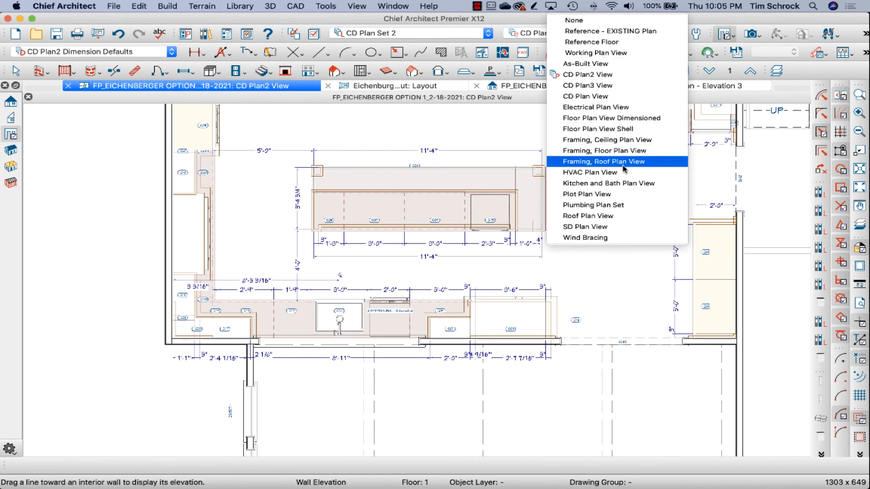
pyautogui.click(634, 109)
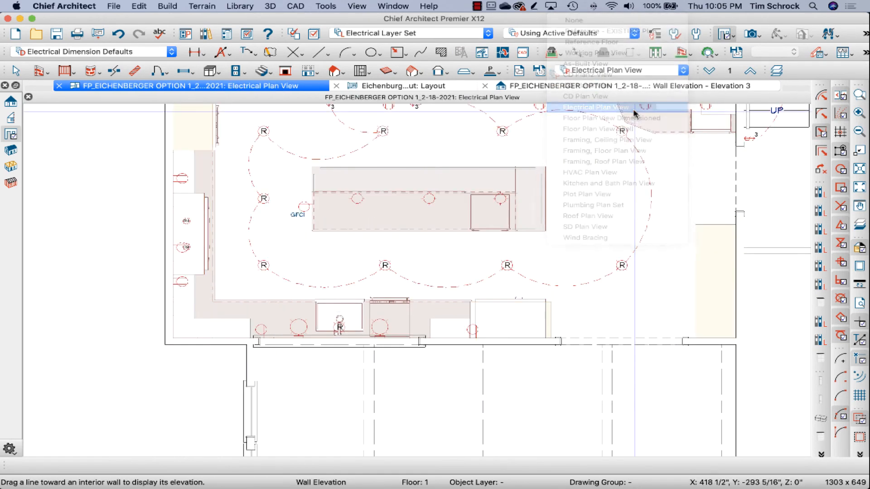
pyautogui.scroll(3, 528, 151)
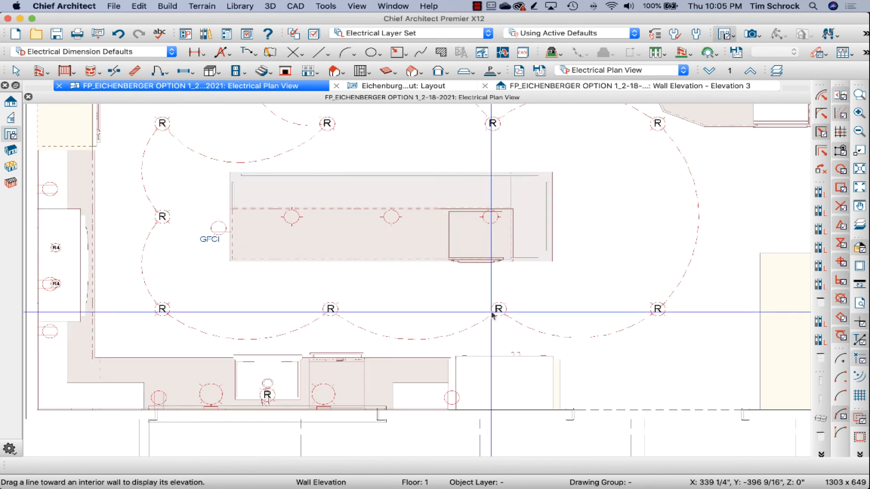
pyautogui.scroll(-2, 493, 315)
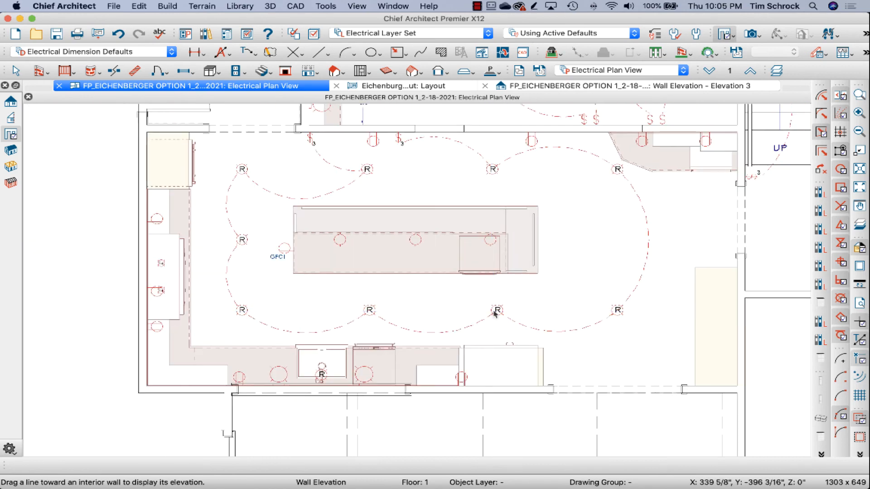
# Step: Close the Wall Elevation 3 view without updating its view in the layout
pyautogui.click(403, 86)
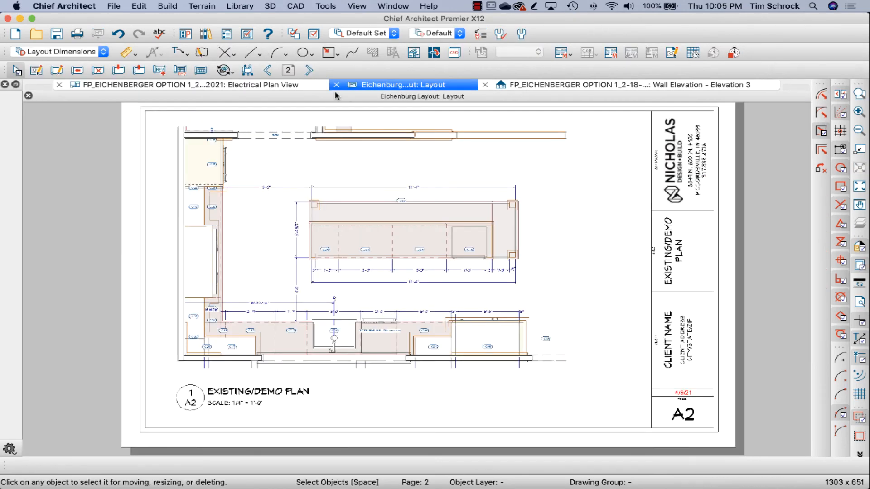
pyautogui.click(297, 90)
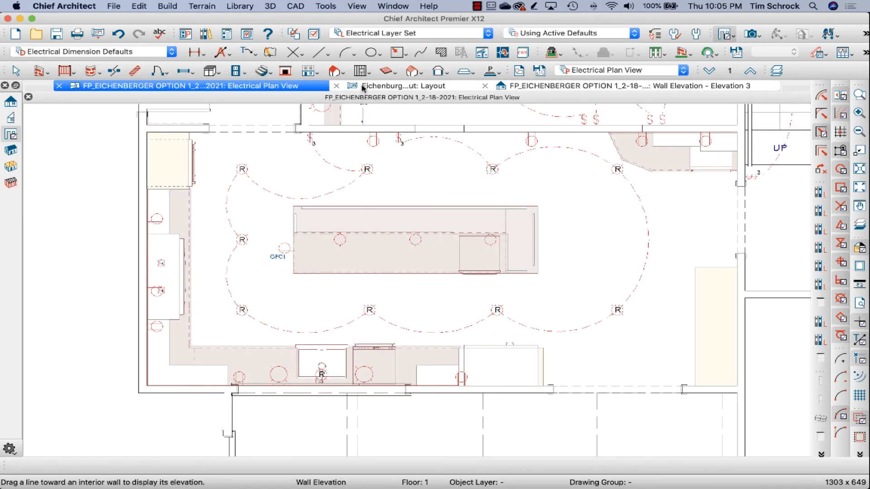
pyautogui.click(445, 87)
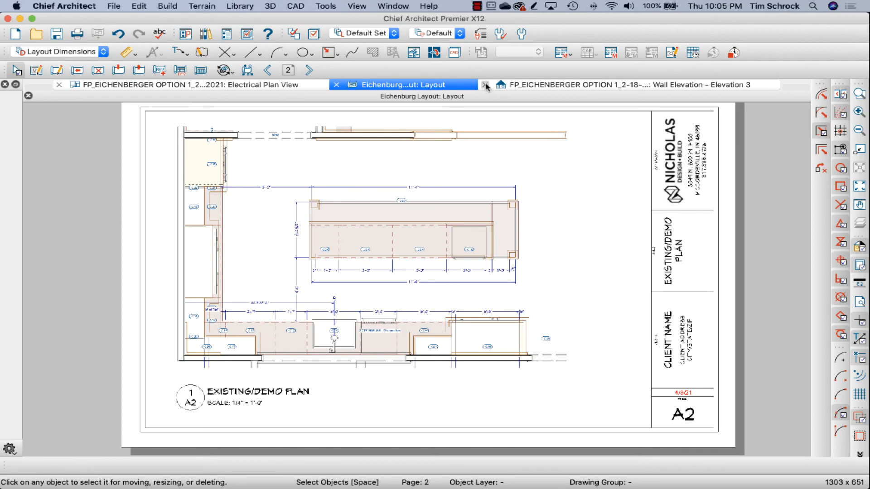
pyautogui.click(485, 86)
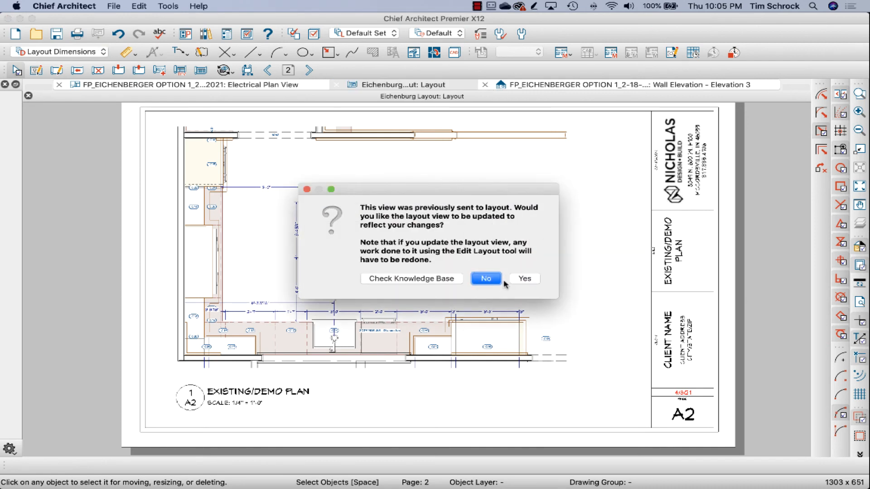
pyautogui.click(486, 279)
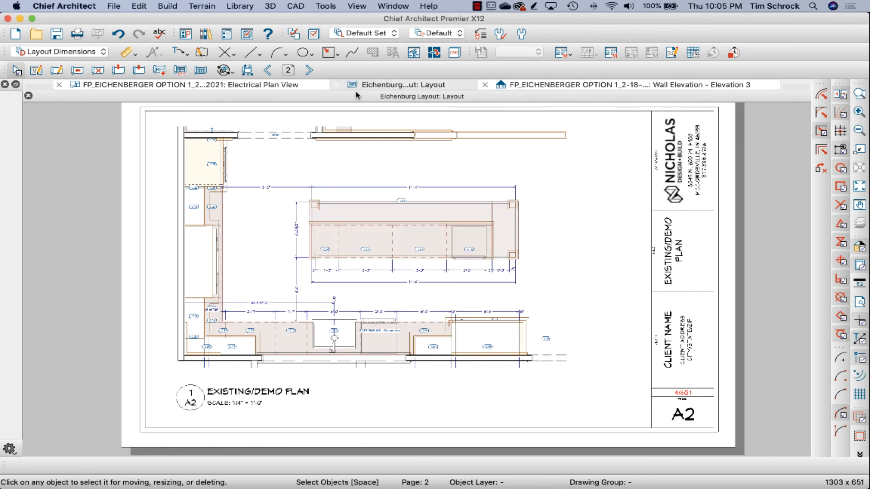
# Step: Advance through the layout to the blank page 6
pyautogui.click(310, 71)
pyautogui.click(310, 70)
pyautogui.click(310, 70)
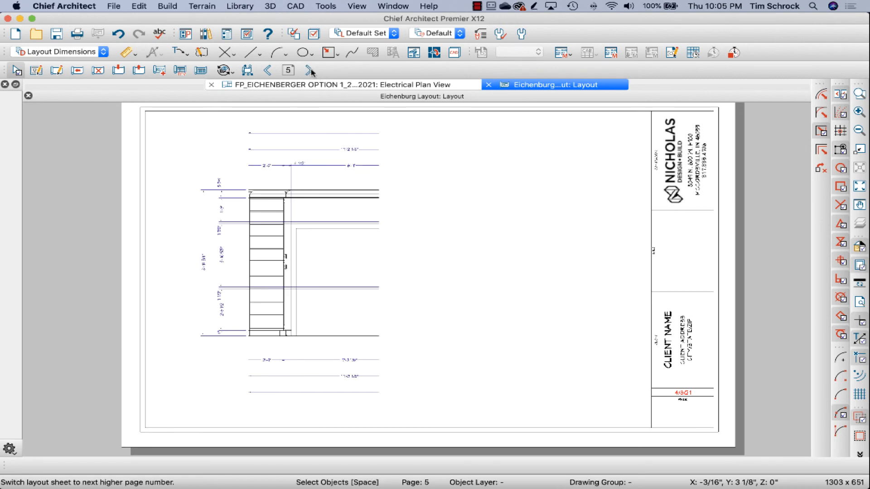
pyautogui.click(310, 70)
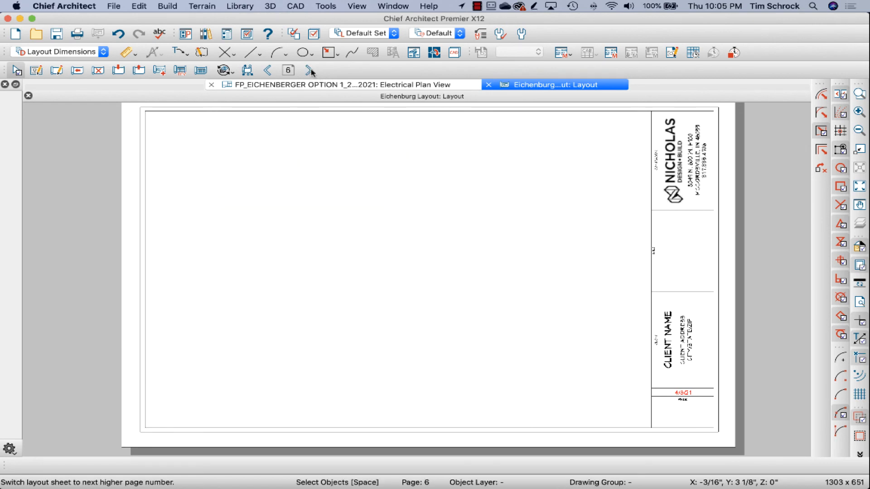
# Step: Send the current screen of the Electrical Plan View to layout page 6 at 1/4 in = 1 ft, linked to the saved plan view
pyautogui.click(295, 86)
pyautogui.scroll(-3, 444, 332)
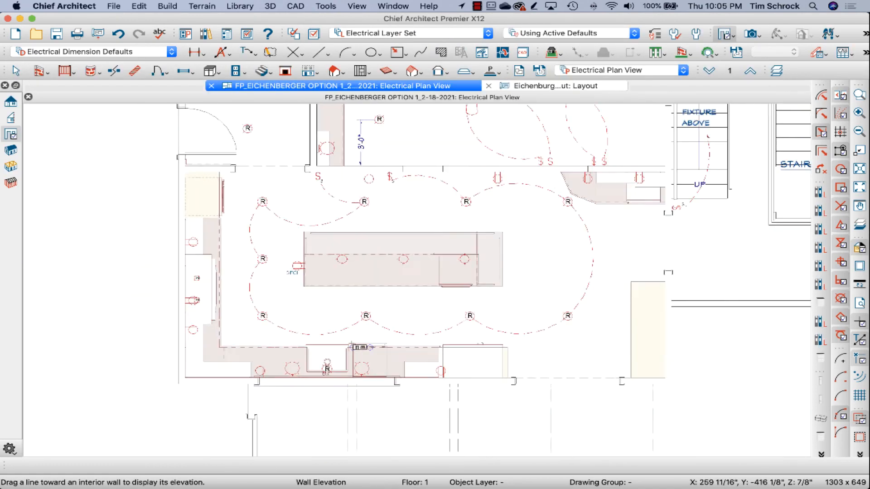
pyautogui.scroll(-2, 445, 332)
pyautogui.scroll(-3, 434, 313)
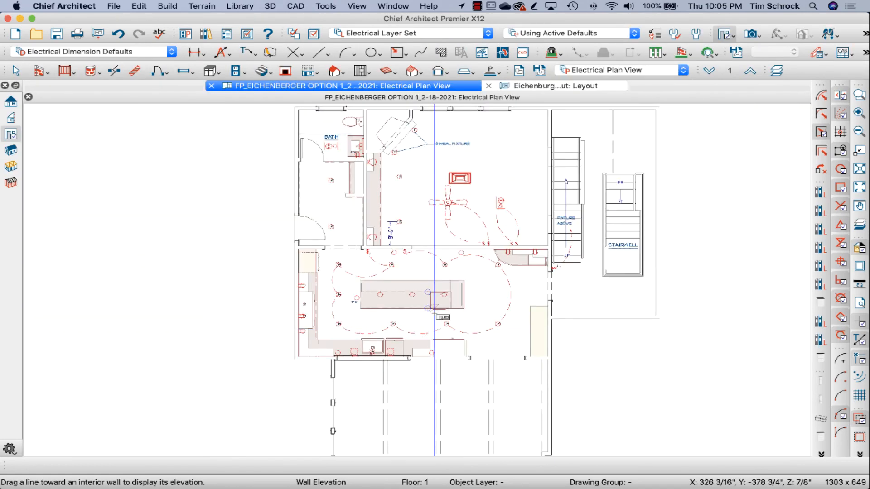
pyautogui.scroll(2, 425, 181)
pyautogui.scroll(2, 425, 182)
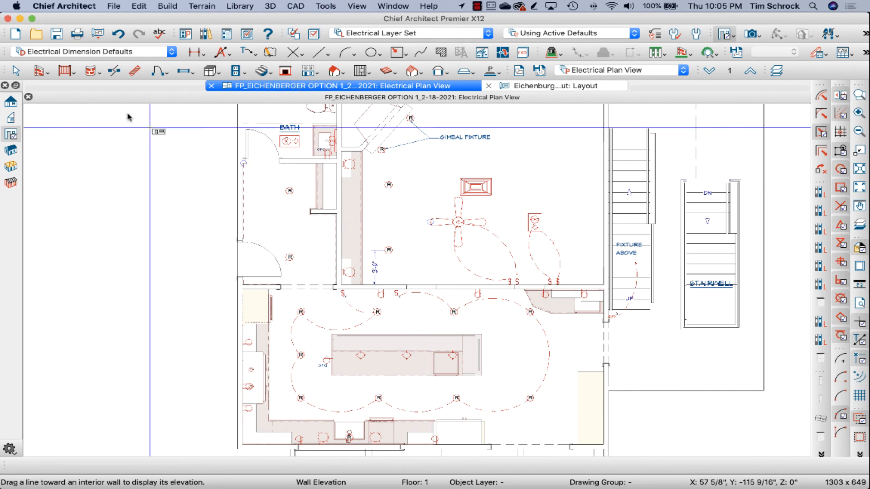
pyautogui.click(98, 32)
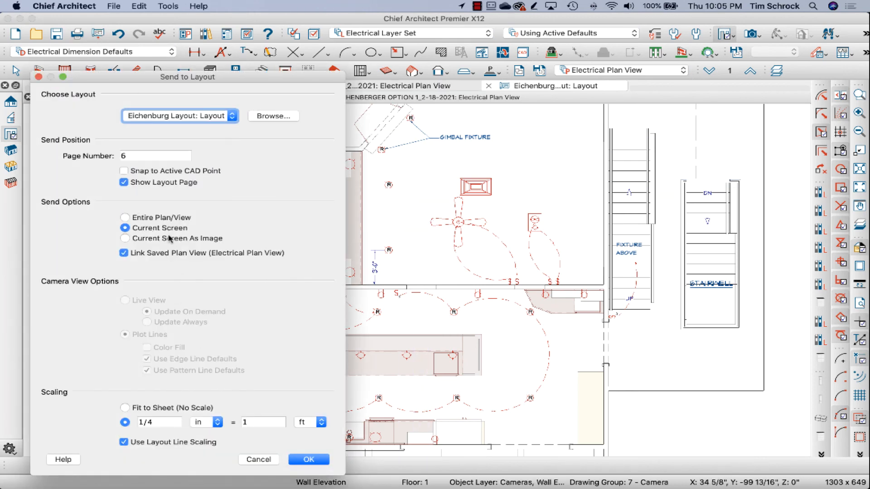
pyautogui.click(324, 466)
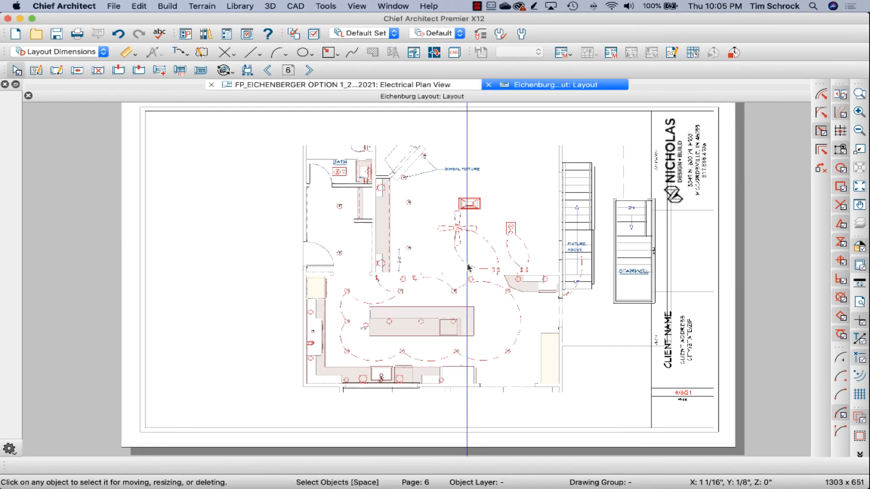
# Step: Trim the left side of the electrical plan's layout box to about 11 1/2 in wide, extend its top edge, and reposition it inside the border
pyautogui.click(441, 271)
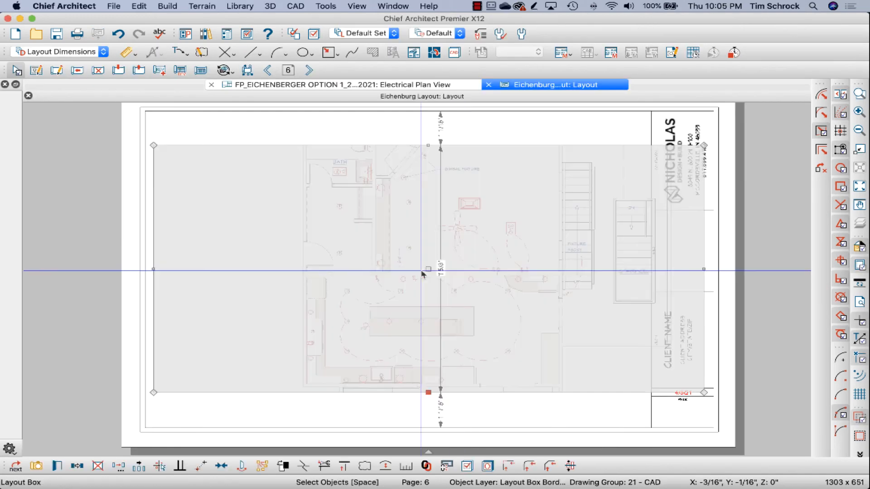
pyautogui.moveTo(153, 271); pyautogui.dragTo(288, 270)
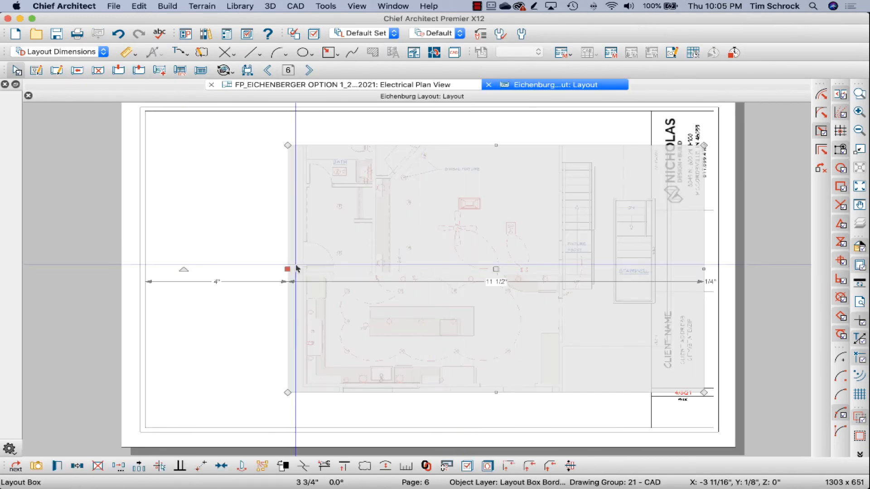
pyautogui.moveTo(496, 269); pyautogui.dragTo(408, 290)
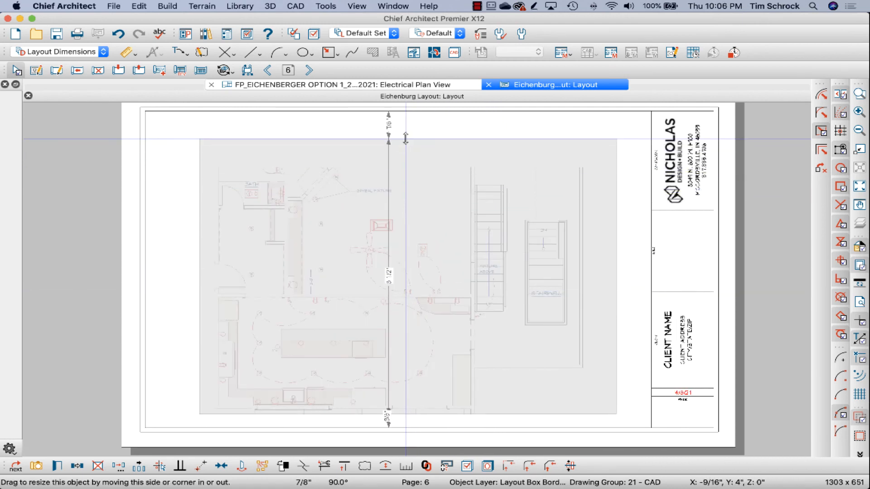
pyautogui.moveTo(407, 168); pyautogui.dragTo(407, 139)
pyautogui.press('Escape')
pyautogui.click(408, 139)
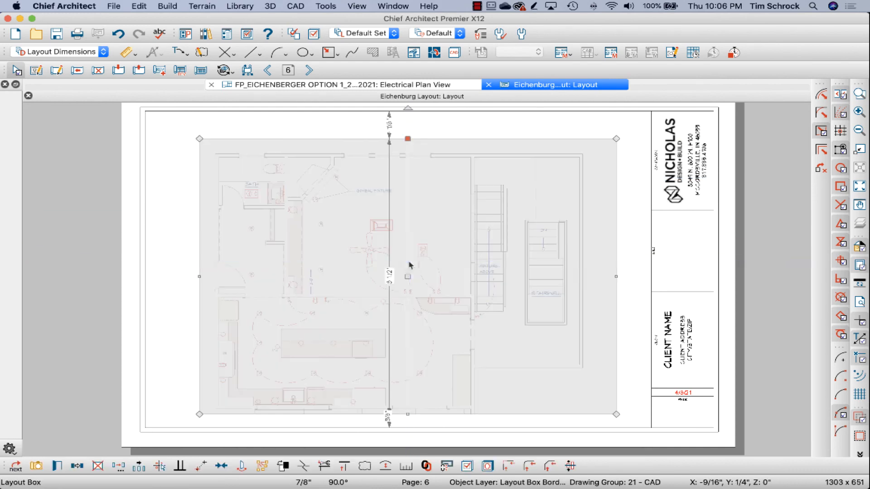
pyautogui.moveTo(408, 272); pyautogui.dragTo(362, 267)
pyautogui.press('Escape')
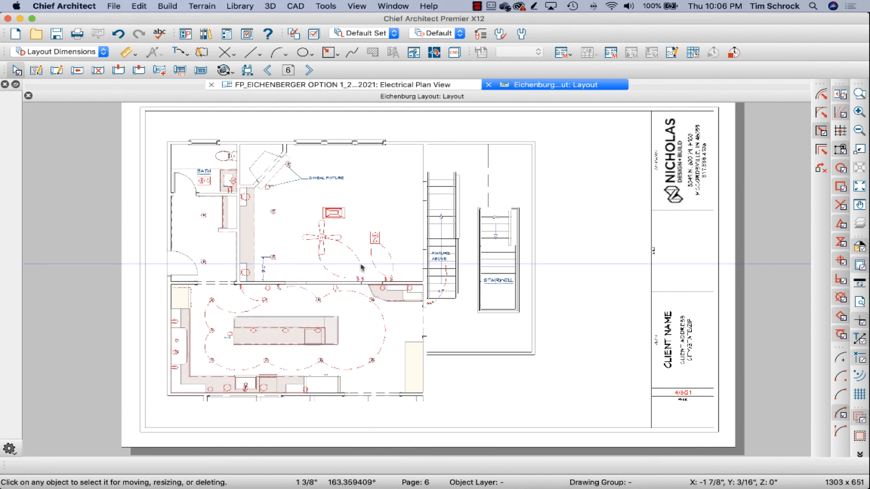
# Step: Copy the drawing title callout from layout page 2 and paste it below the electrical plan on page 6
pyautogui.click(268, 71)
pyautogui.click(268, 71)
pyautogui.click(267, 71)
pyautogui.click(268, 71)
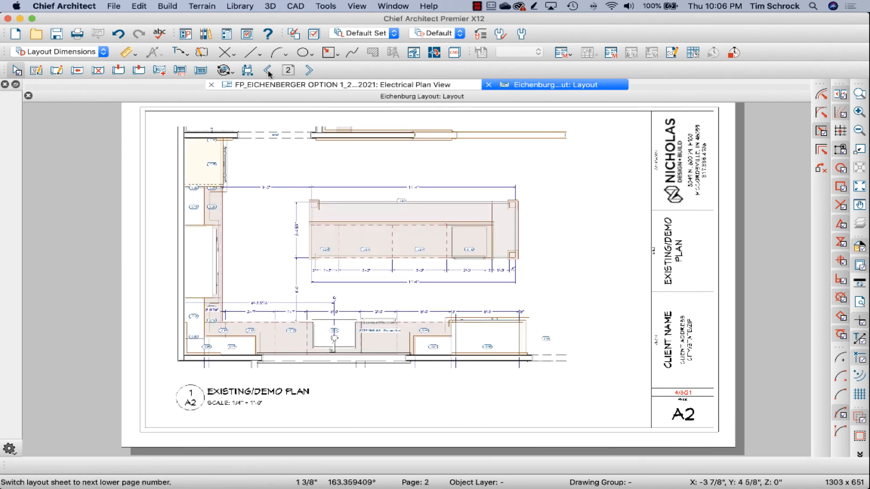
pyautogui.moveTo(239, 405); pyautogui.dragTo(204, 392)
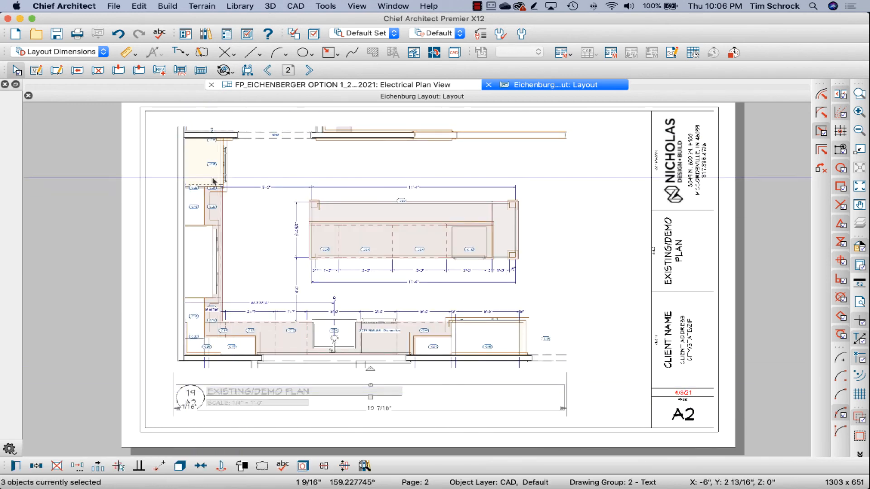
pyautogui.click(309, 71)
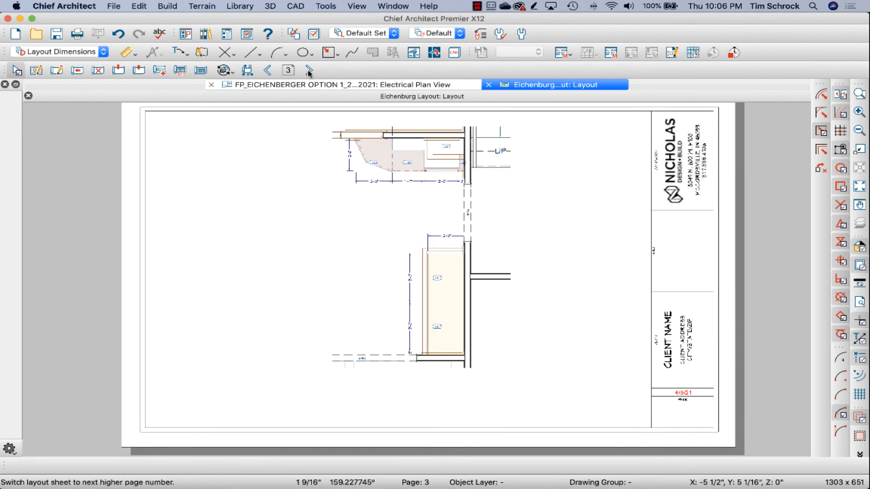
pyautogui.click(309, 71)
pyautogui.click(309, 71)
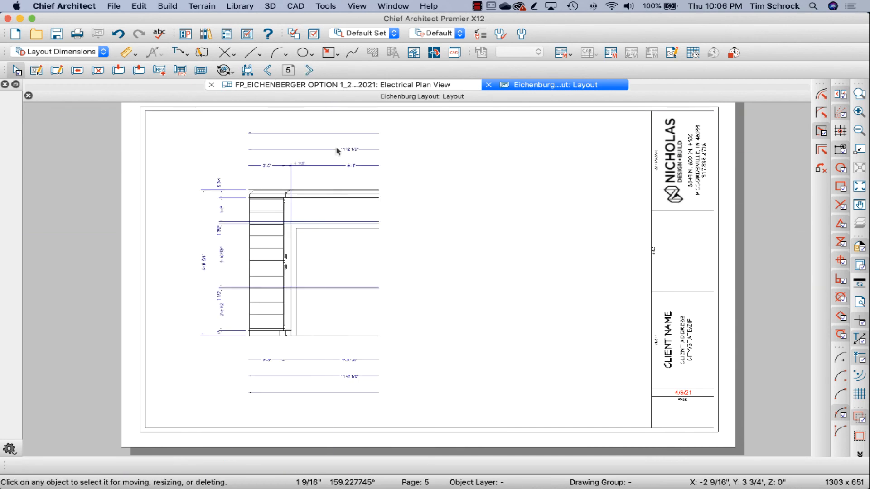
pyautogui.click(309, 71)
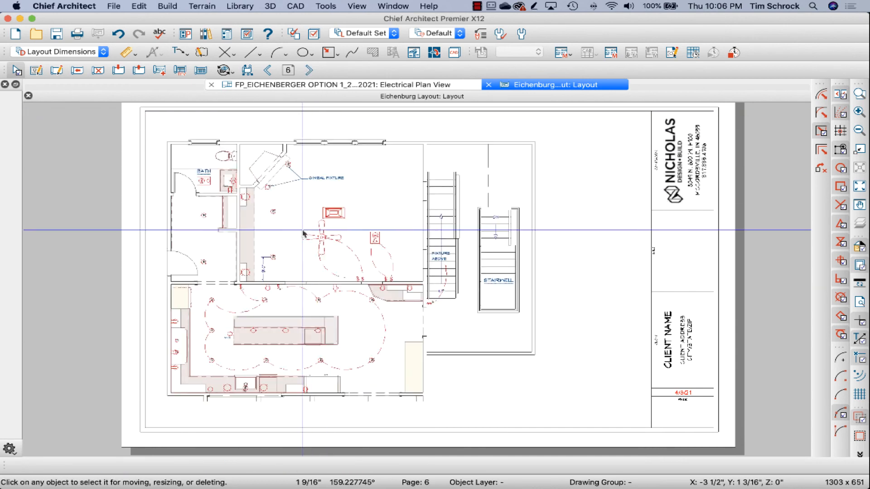
pyautogui.click(353, 422)
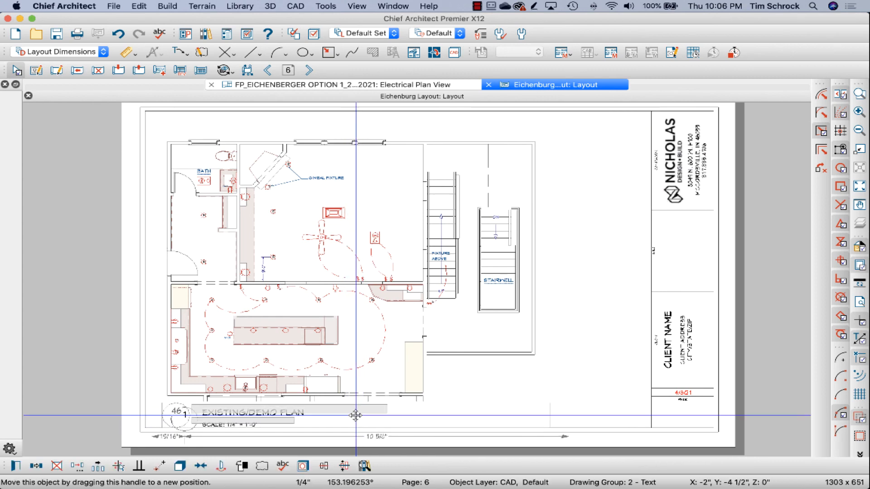
pyautogui.press('Escape')
# Step: Set layout page 6's label to E# and its title to ELECTRICAL PLAN
pyautogui.click(36, 71)
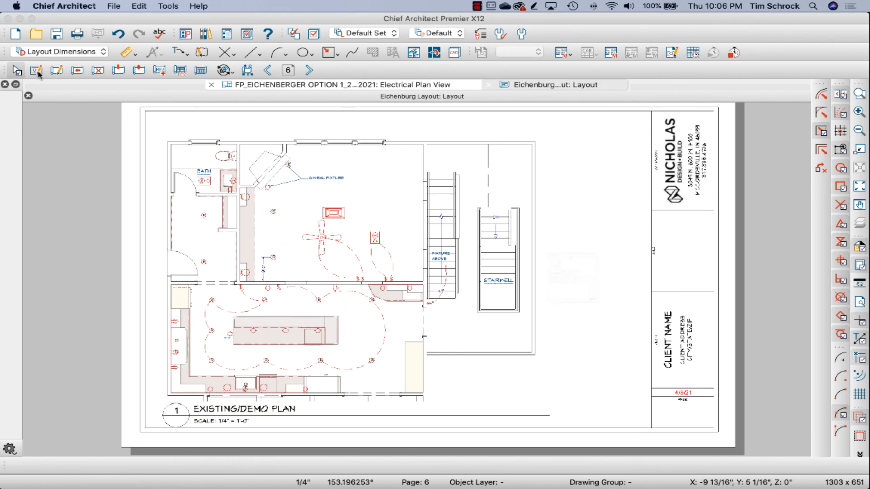
pyautogui.click(510, 166)
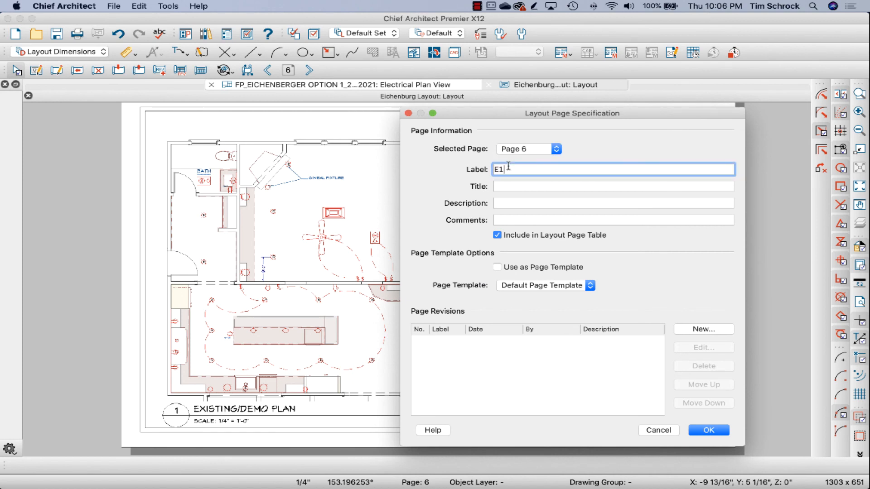
pyautogui.press('Tab')
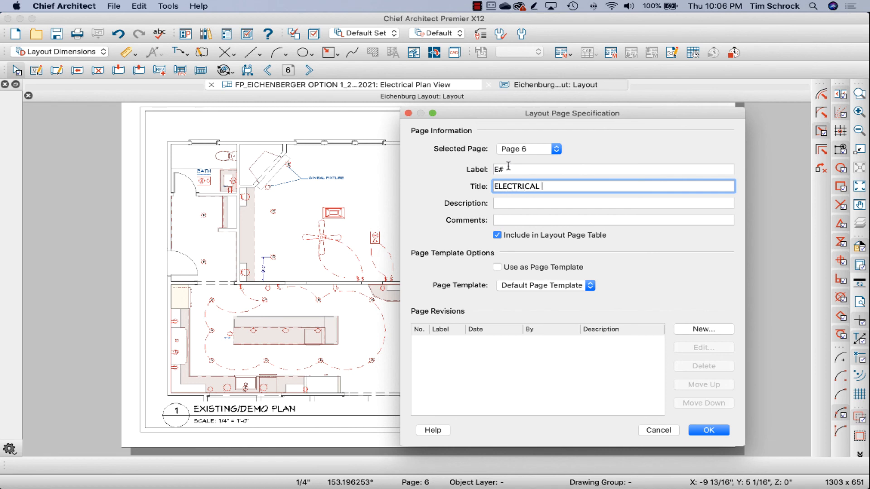
pyautogui.press('Return')
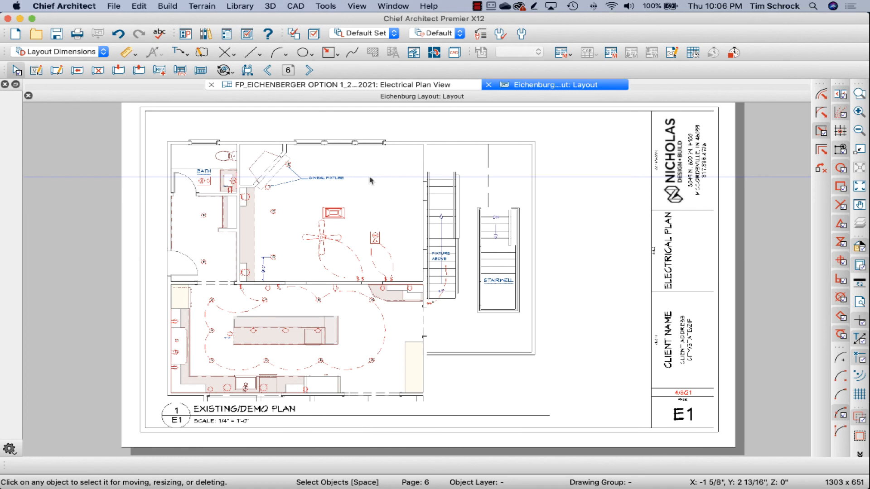
# Step: Paste the copied drawing title callout below the partial elevation on layout page 5 and adjust its position
pyautogui.click(284, 408)
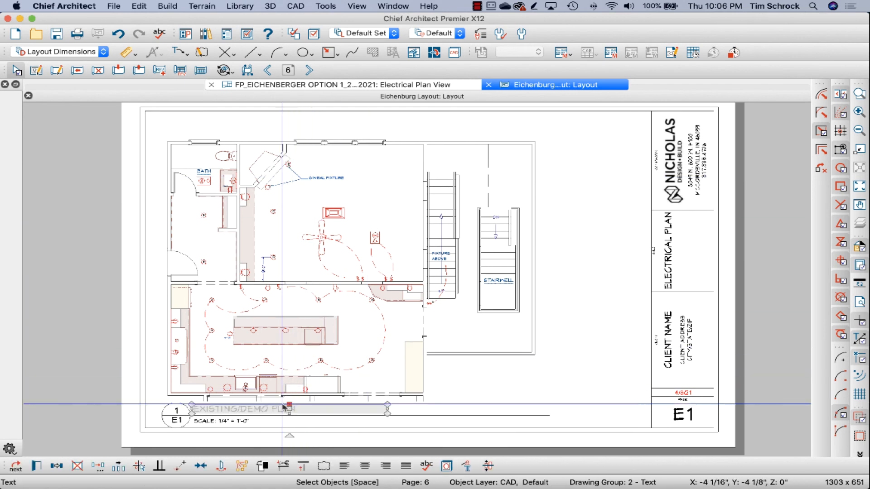
pyautogui.click(271, 71)
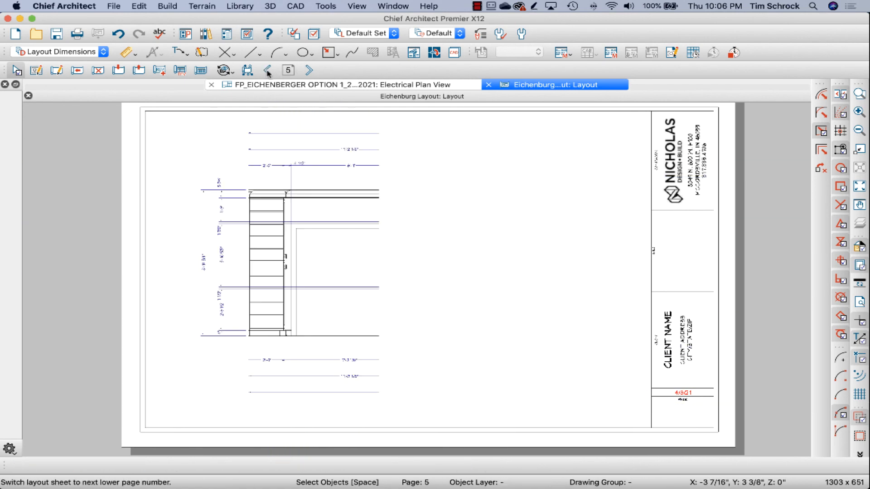
pyautogui.click(271, 71)
pyautogui.click(309, 70)
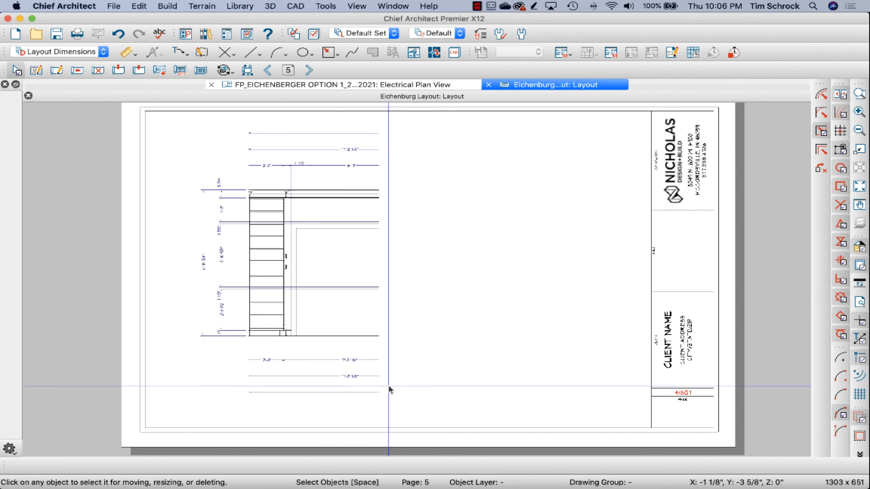
pyautogui.press('super+v')
pyautogui.click(388, 409)
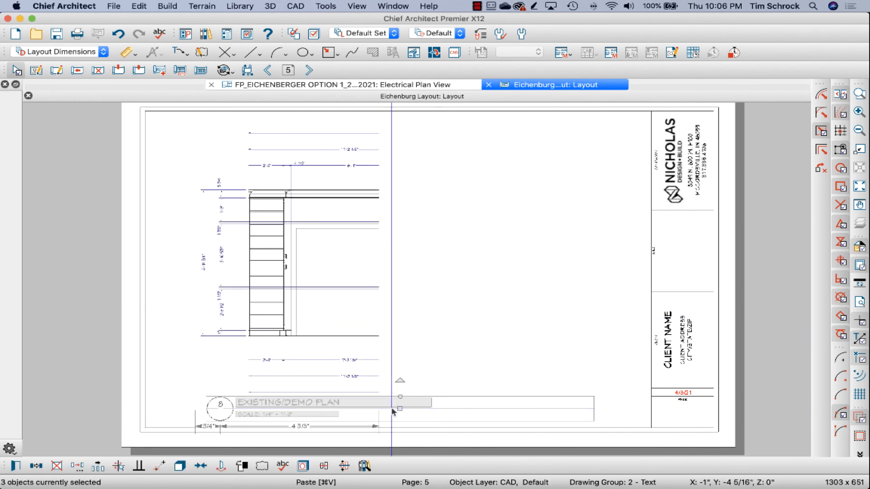
pyautogui.moveTo(401, 409); pyautogui.dragTo(405, 409)
# Step: Change the scale text in page 5's title callout to SCALE: 1/2" = 1'-0"
pyautogui.click(284, 294)
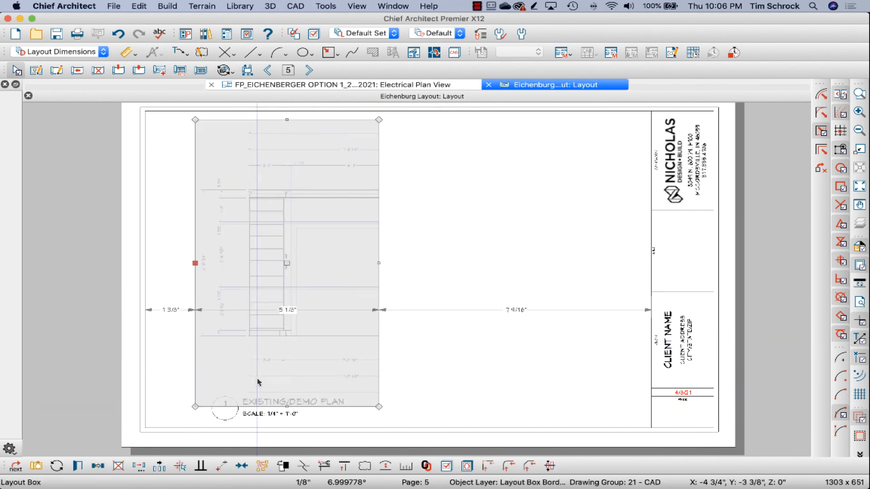
pyautogui.doubleClick(261, 413)
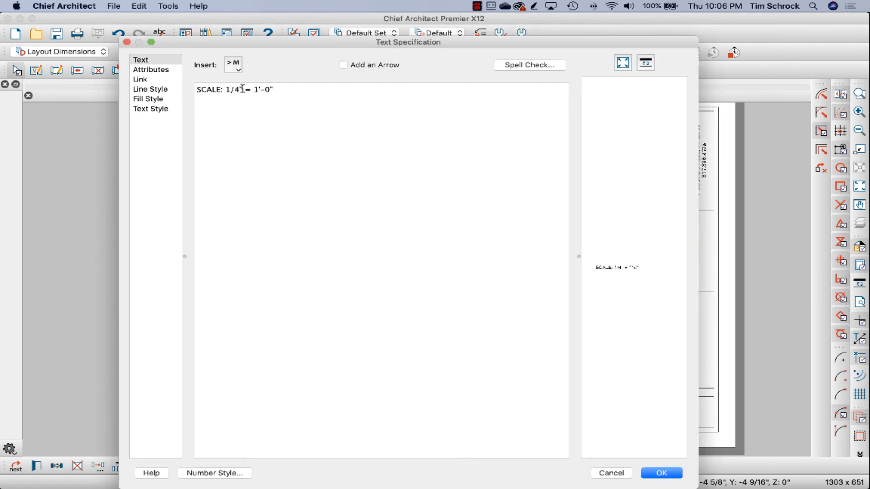
pyautogui.write('8')
pyautogui.press('Return')
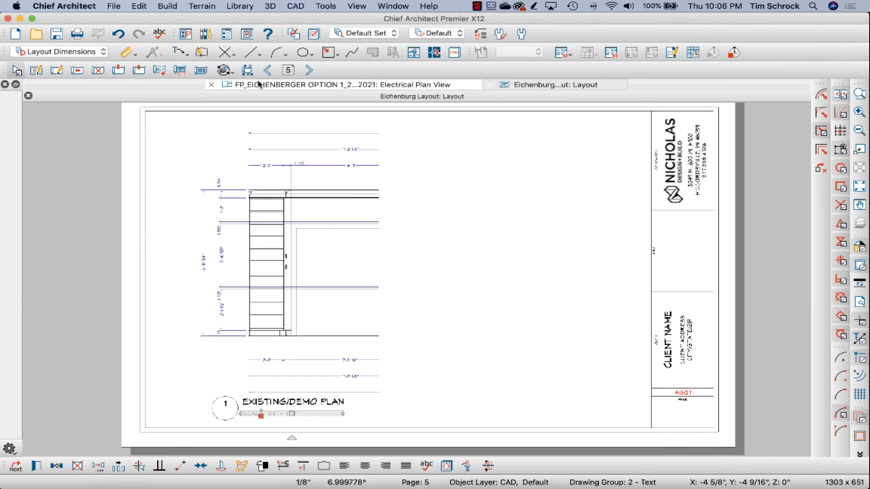
# Step: Set layout page 5's label to A# and its title to KITCHEN ELEVATION 2
pyautogui.click(36, 70)
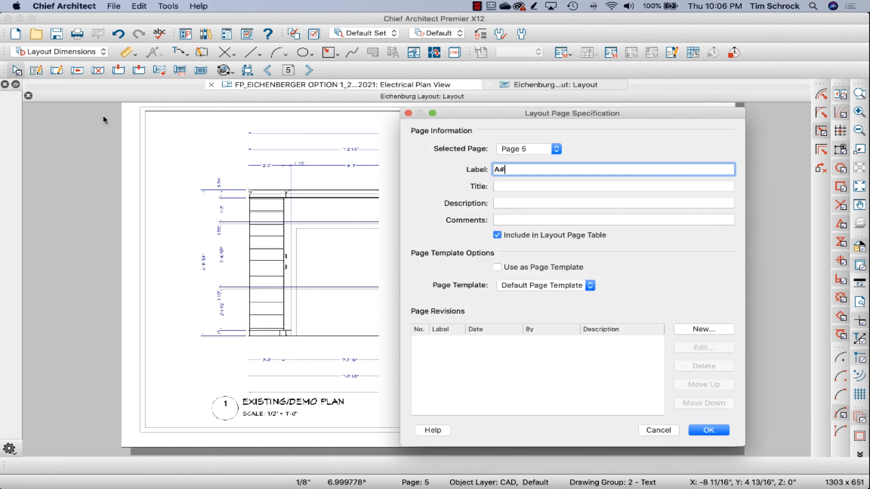
pyautogui.press('Tab')
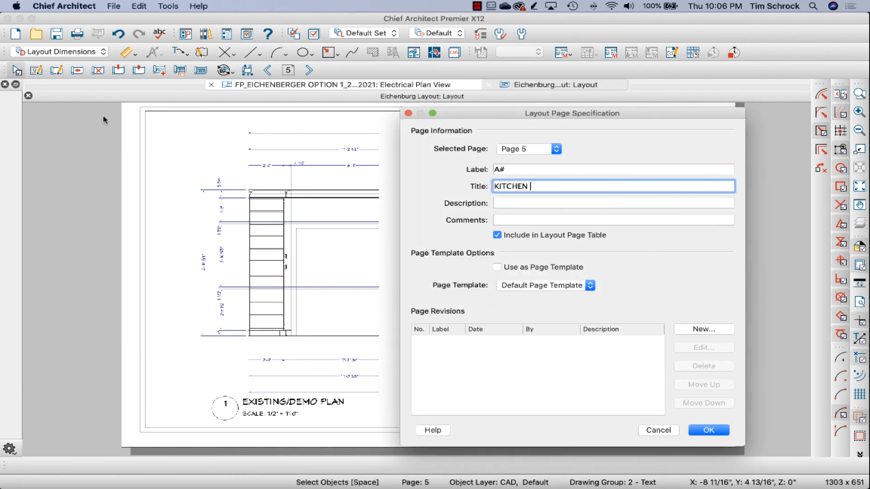
pyautogui.write('KITCHEN ELEVATION 2')
pyautogui.press('Return')
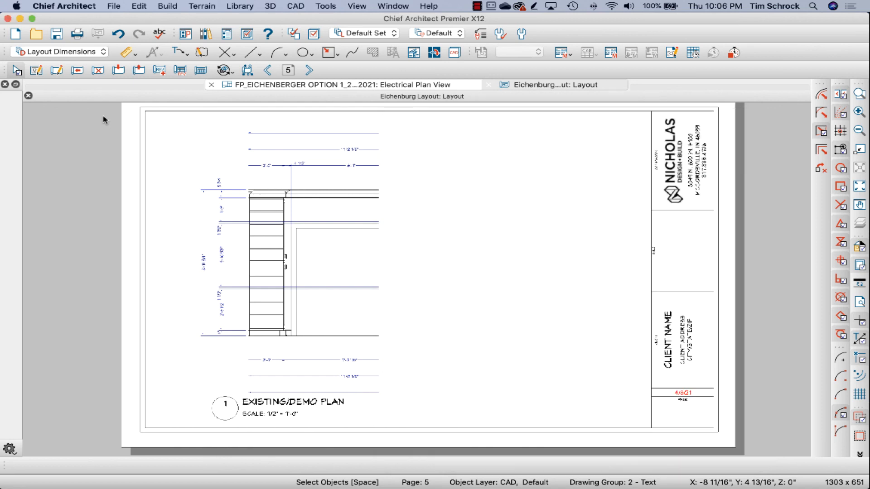
# Step: Paste the drawing title callout below the sink wall elevation on layout page 4 and adjust its position
pyautogui.click(269, 70)
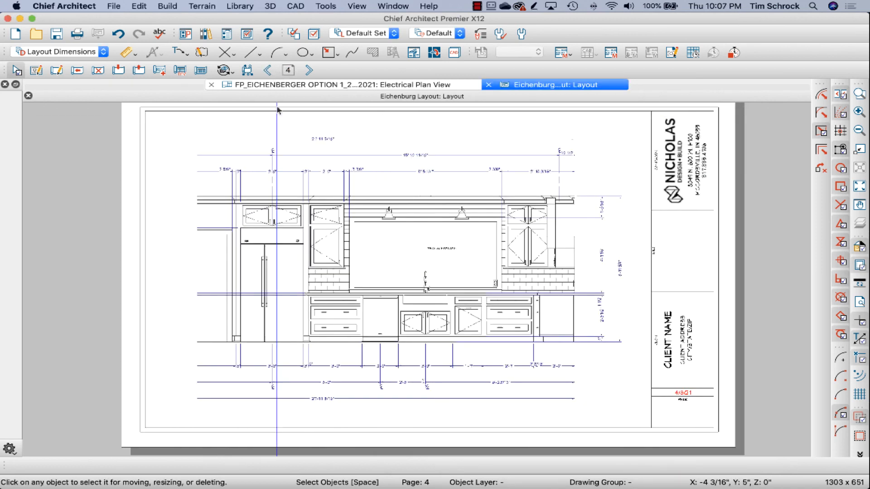
pyautogui.click(381, 416)
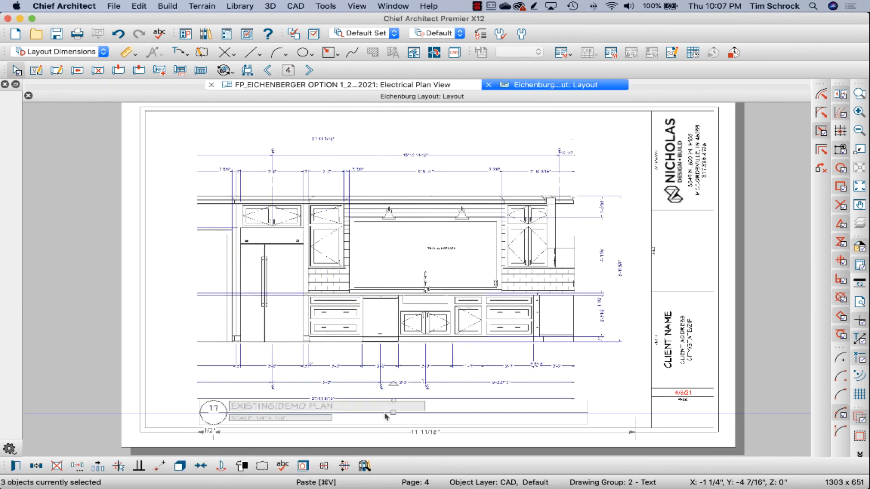
pyautogui.moveTo(384, 414); pyautogui.dragTo(388, 412)
# Step: Set layout page 4's label to A# and its title to KITCHEN ELEVATION 1
pyautogui.click(37, 71)
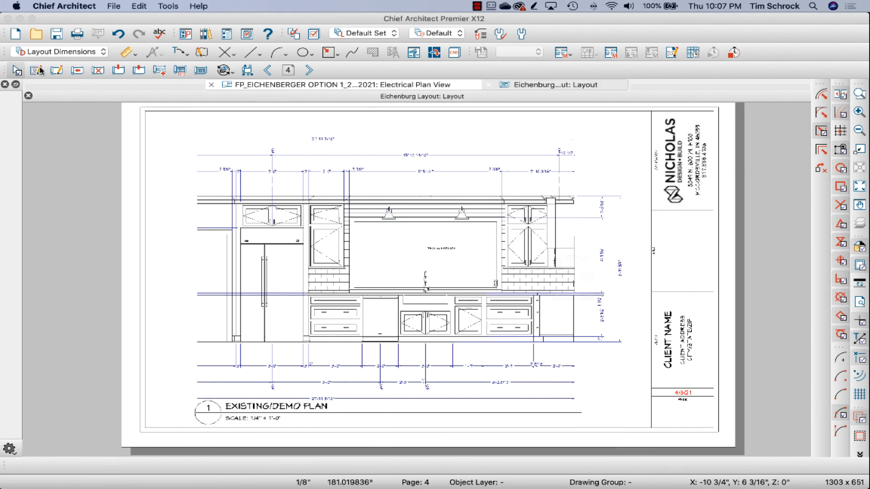
pyautogui.press('Tab')
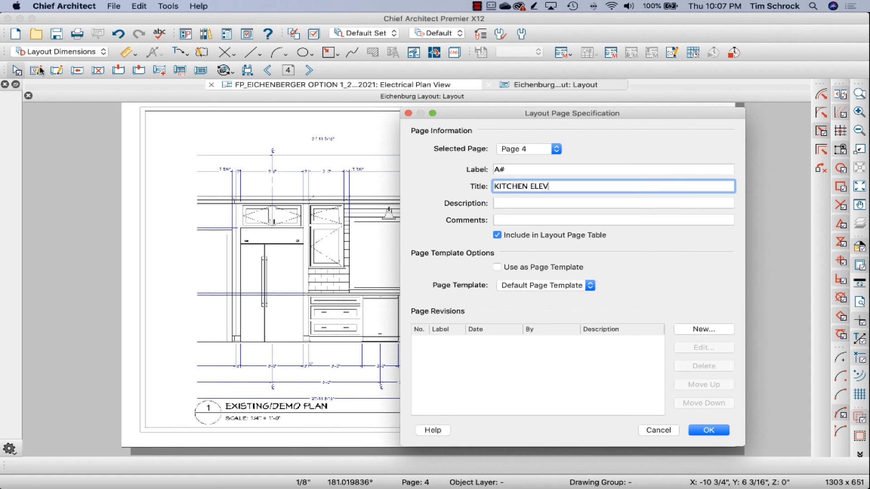
pyautogui.write('KITCHEN ELEVATION I')
pyautogui.press('Return')
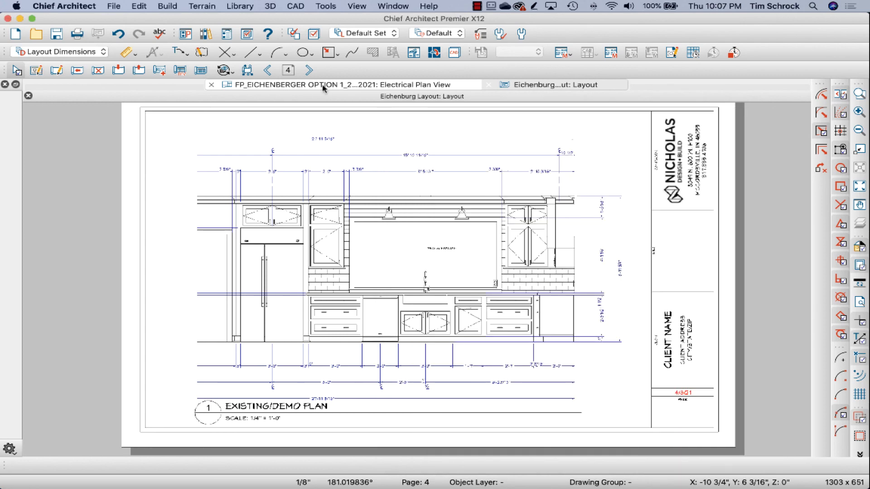
# Step: Change layout page 5's title to KITCHEN ELEVATION II in the page specification
pyautogui.click(309, 70)
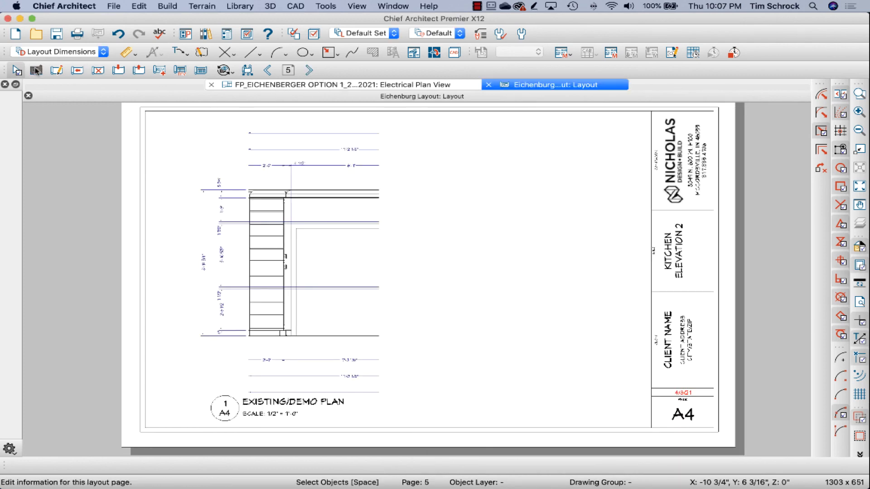
pyautogui.click(36, 70)
pyautogui.click(607, 188)
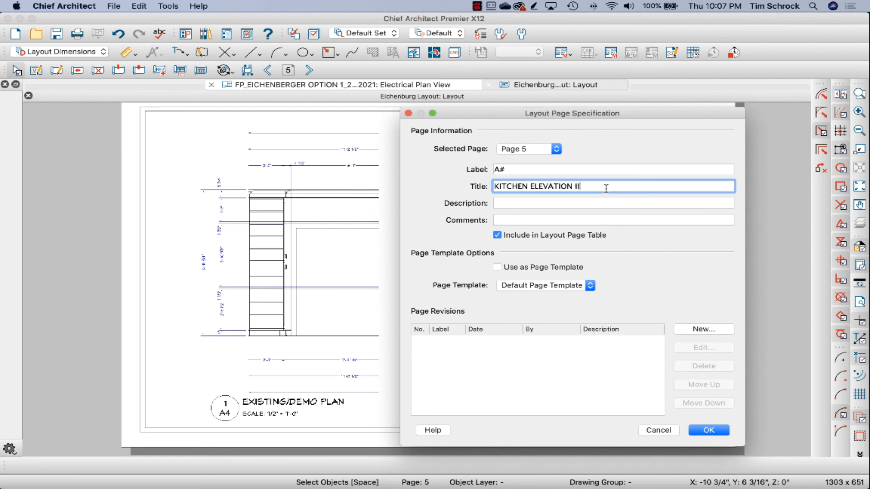
pyautogui.press('Return')
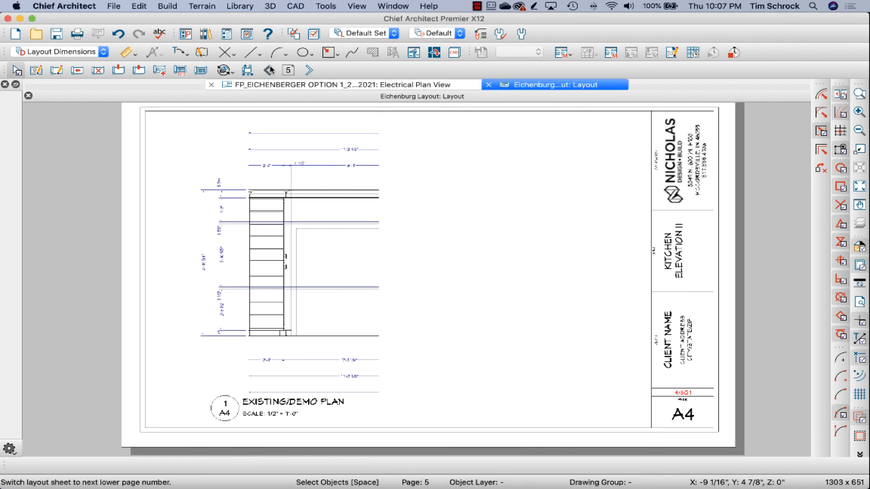
# Step: Paste the drawing title callout below the partial kitchen plan on layout page 3
pyautogui.click(268, 70)
pyautogui.click(268, 70)
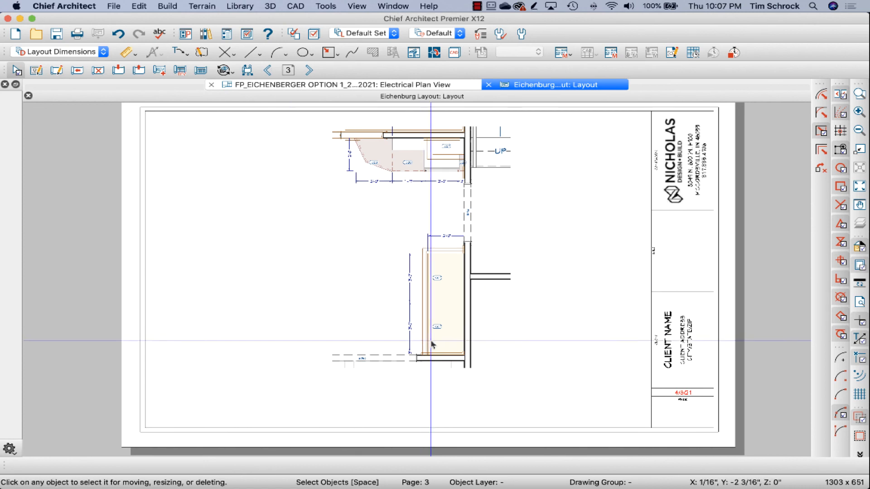
pyautogui.press('super+v')
pyautogui.click(453, 401)
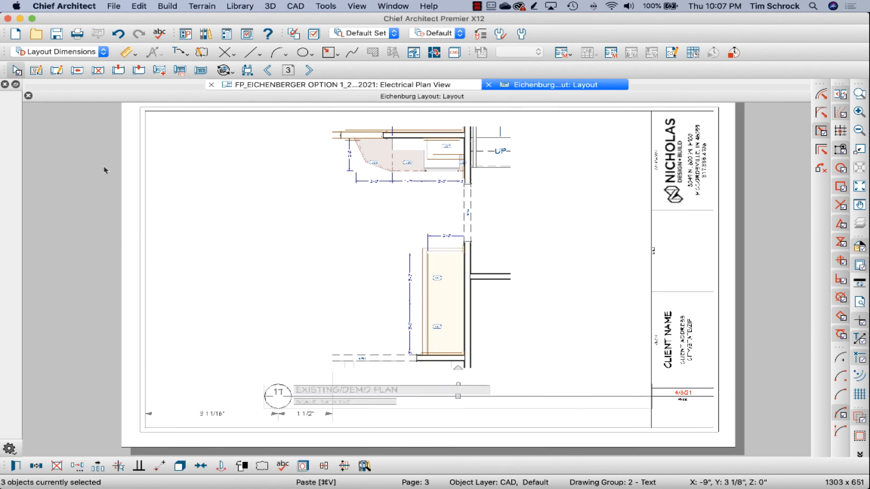
# Step: Set layout page 3's label to A# and its title to KITCHEN PLAN II
pyautogui.click(38, 71)
pyautogui.write('A#')
pyautogui.press('Tab')
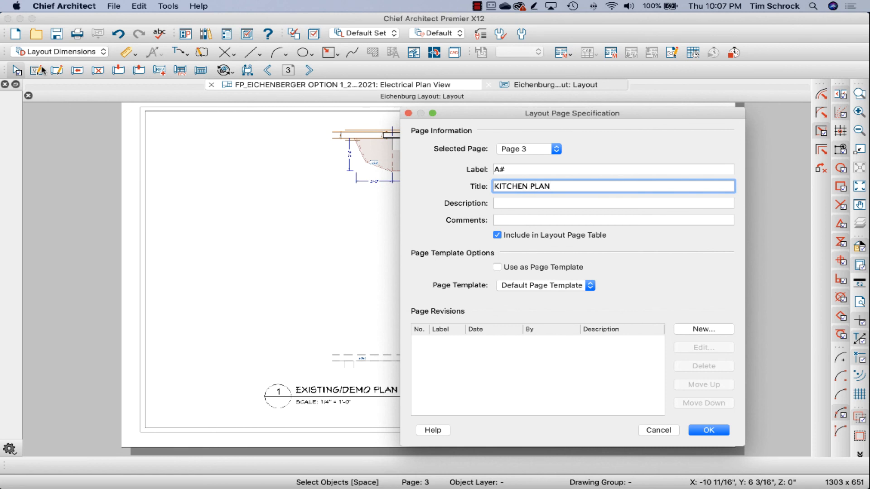
pyautogui.press('Return')
# Step: Change layout page 2's title from the existing/demo wording to KITCHEN PLAN I
pyautogui.click(268, 71)
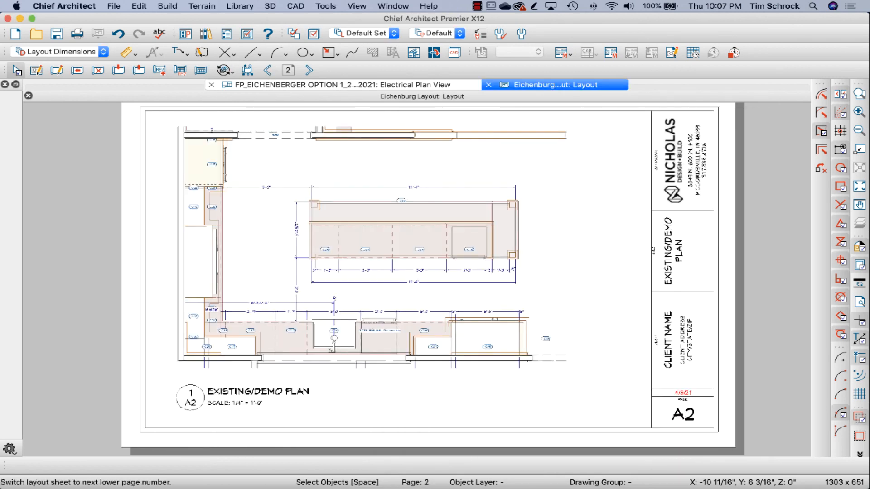
pyautogui.click(36, 71)
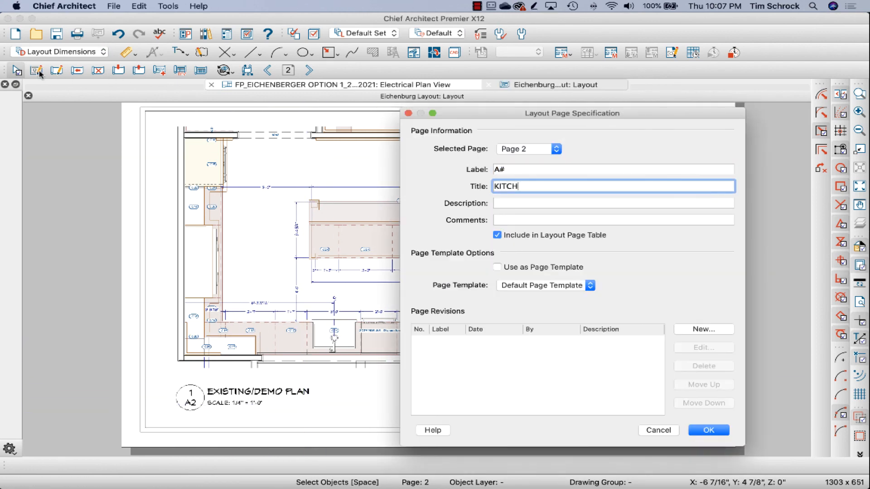
pyautogui.press('Return')
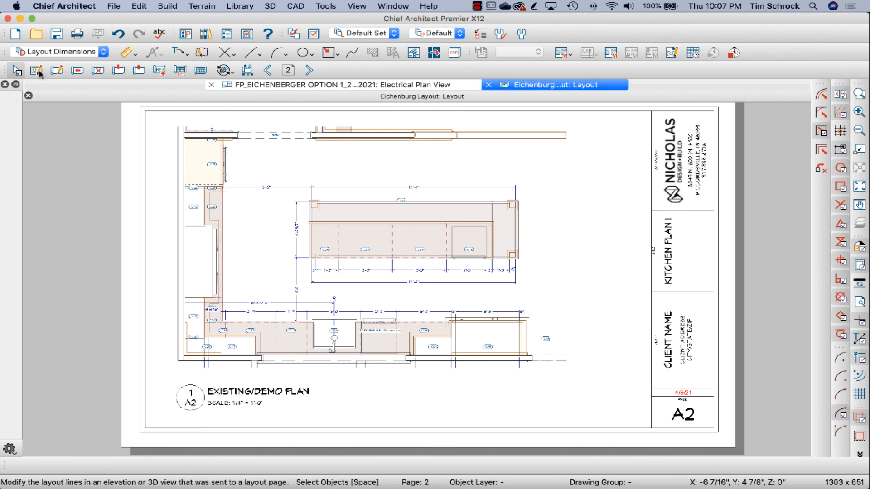
# Step: Shorten the title callout's horizontal line on layout page 3 so it ends near the plan's right edge
pyautogui.click(307, 71)
pyautogui.click(307, 72)
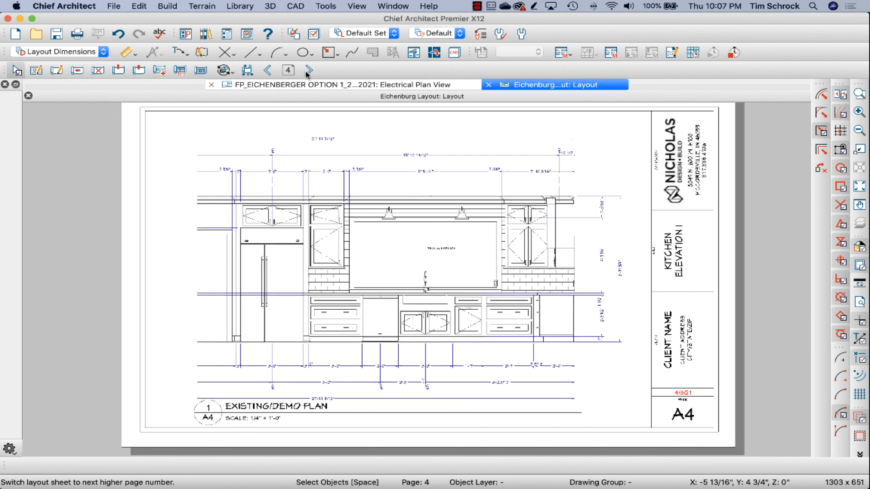
pyautogui.click(268, 72)
pyautogui.click(335, 391)
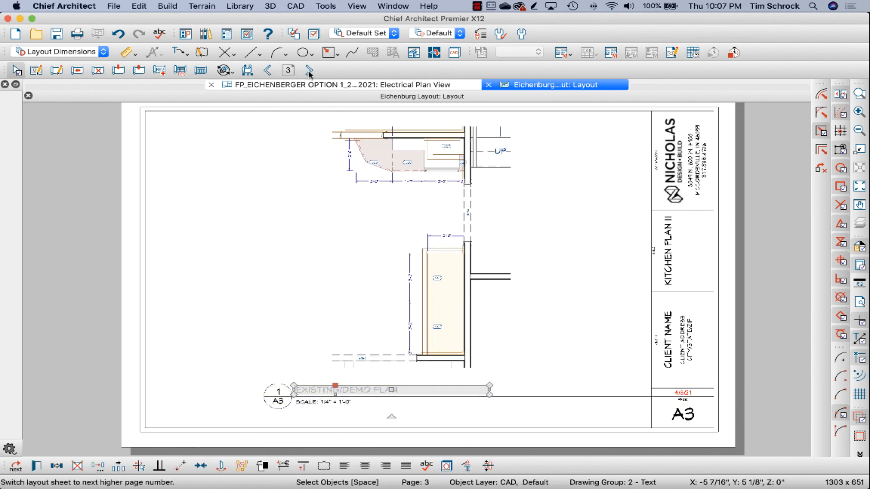
pyautogui.click(647, 399)
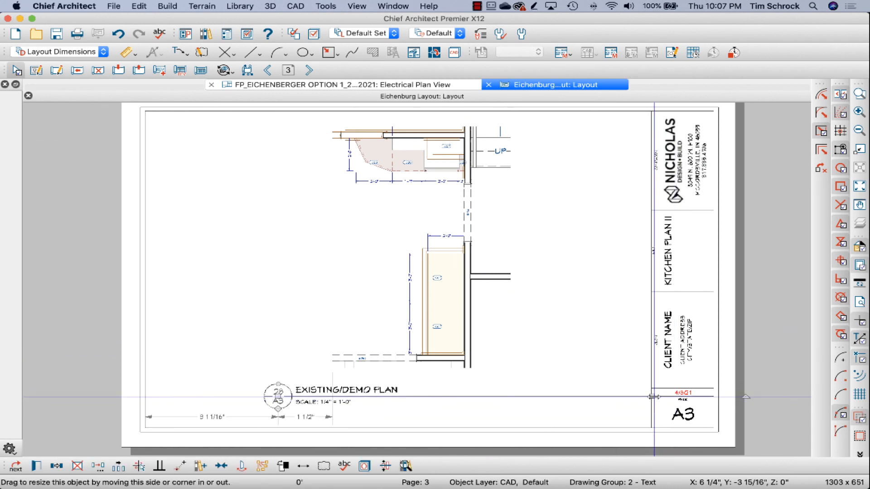
pyautogui.moveTo(653, 397)
pyautogui.mouseDown()
pyautogui.moveTo(490, 396)
pyautogui.moveTo(512, 396)
pyautogui.mouseUp()
# Step: Select the whole title callout on layout page 3 and move it right and slightly up, beneath the plan
pyautogui.moveTo(319, 414); pyautogui.dragTo(257, 380)
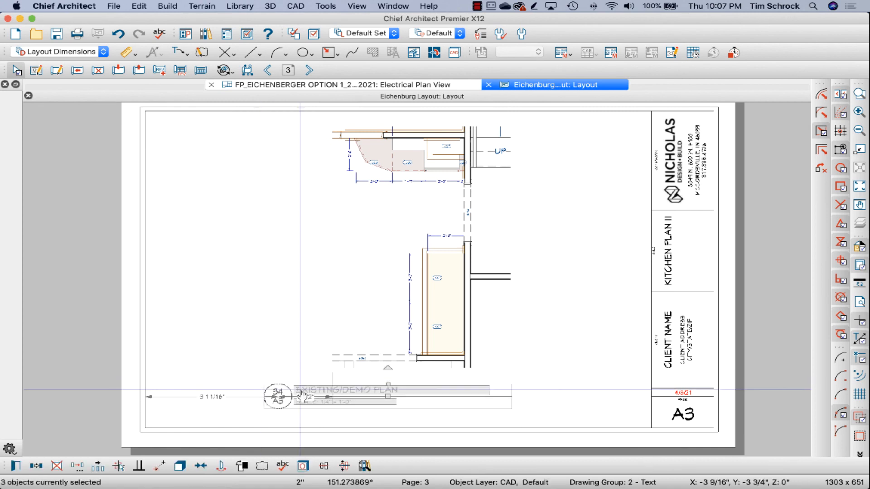
pyautogui.moveTo(302, 396); pyautogui.dragTo(471, 396)
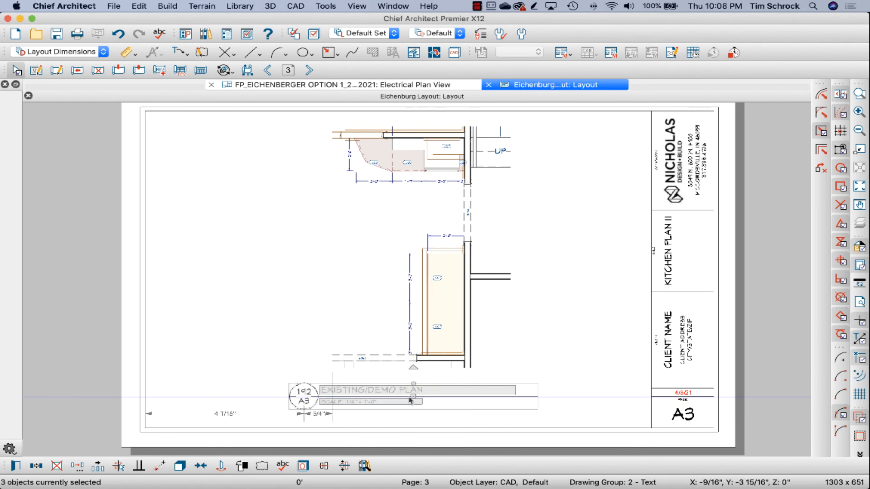
pyautogui.moveTo(413, 396); pyautogui.dragTo(444, 394)
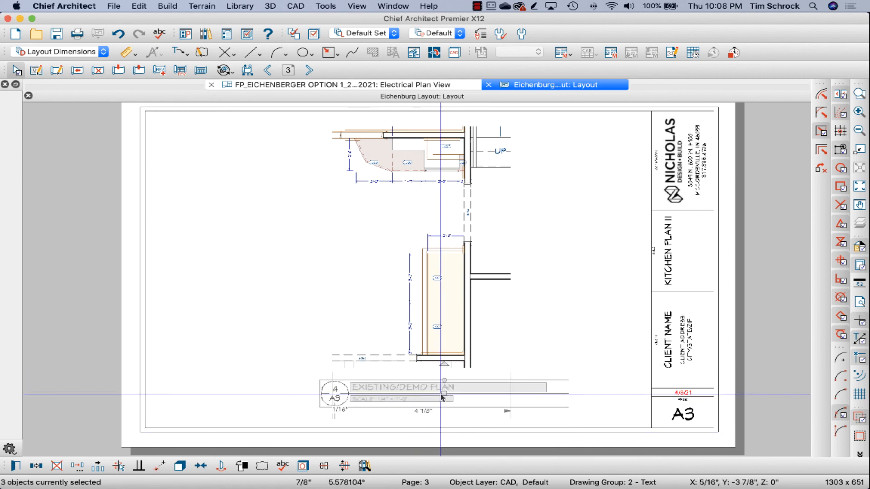
pyautogui.press('Escape')
# Step: Trim the moved callout's line back to the plan's right edge and save the layout
pyautogui.click(339, 404)
pyautogui.moveTo(567, 395); pyautogui.dragTo(510, 394)
pyautogui.click(414, 419)
pyautogui.press('super+s')
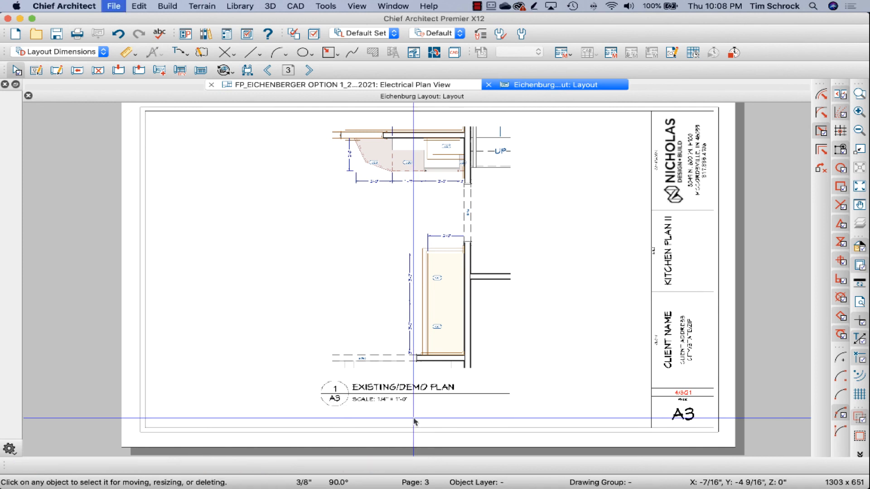
# Step: Page through the kitchen plan and elevation layout sheets to check their title callouts, page labels and titles
pyautogui.click(267, 71)
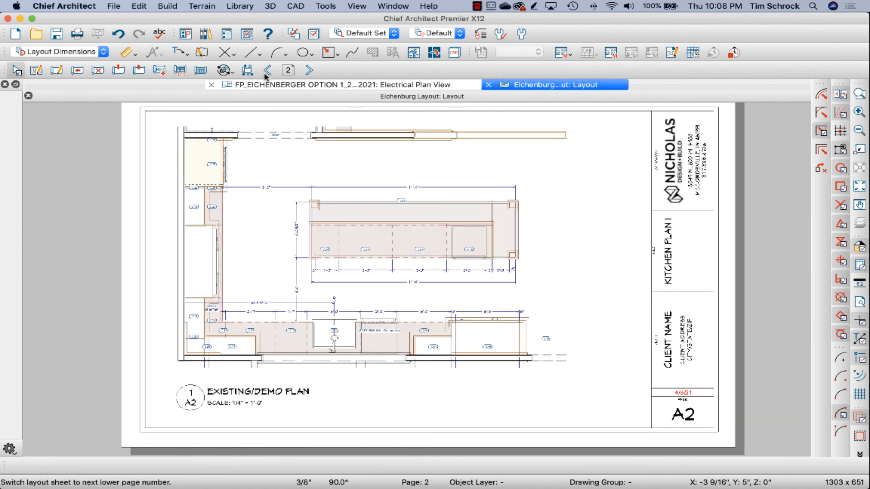
pyautogui.click(305, 71)
pyautogui.click(304, 72)
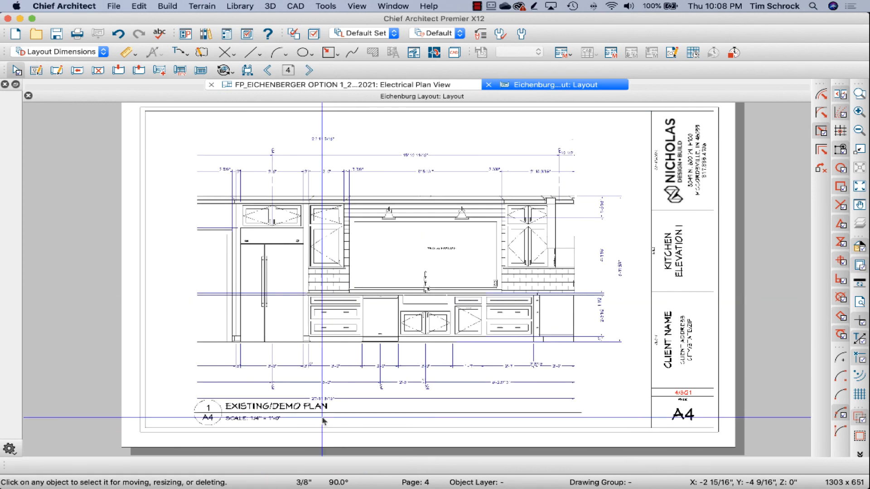
pyautogui.click(312, 71)
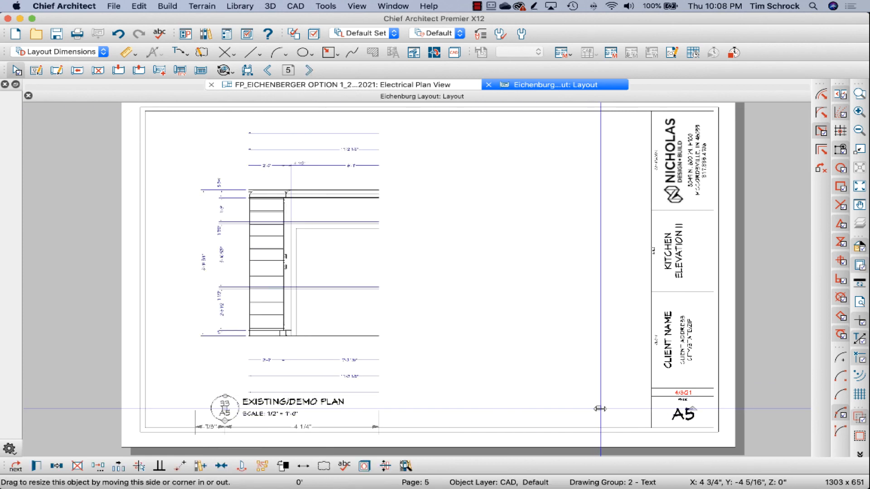
pyautogui.click(310, 70)
pyautogui.click(267, 70)
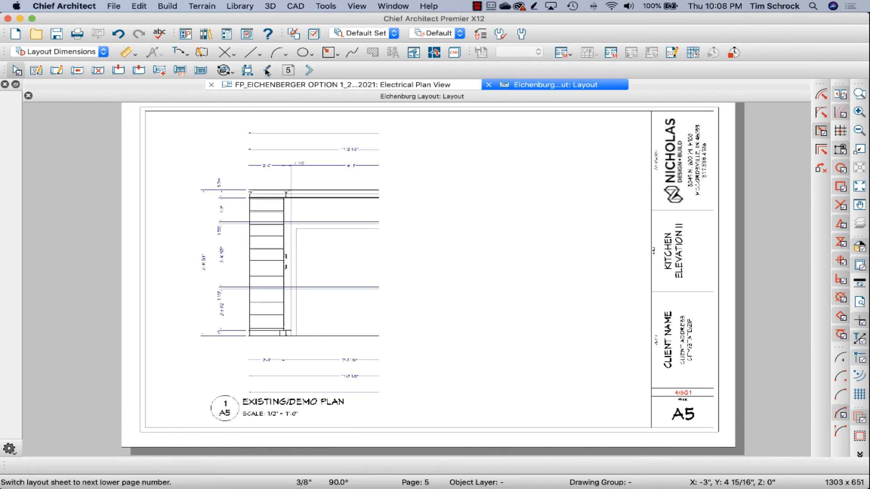
pyautogui.click(268, 70)
pyautogui.click(268, 70)
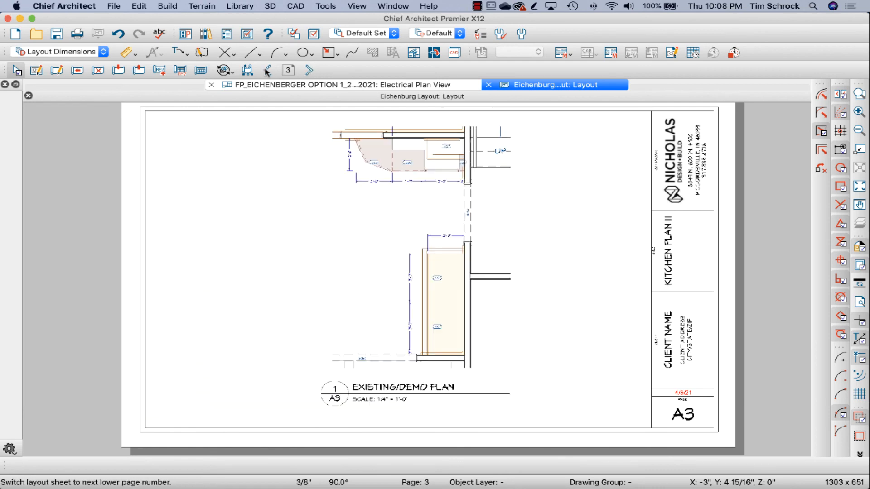
pyautogui.click(310, 70)
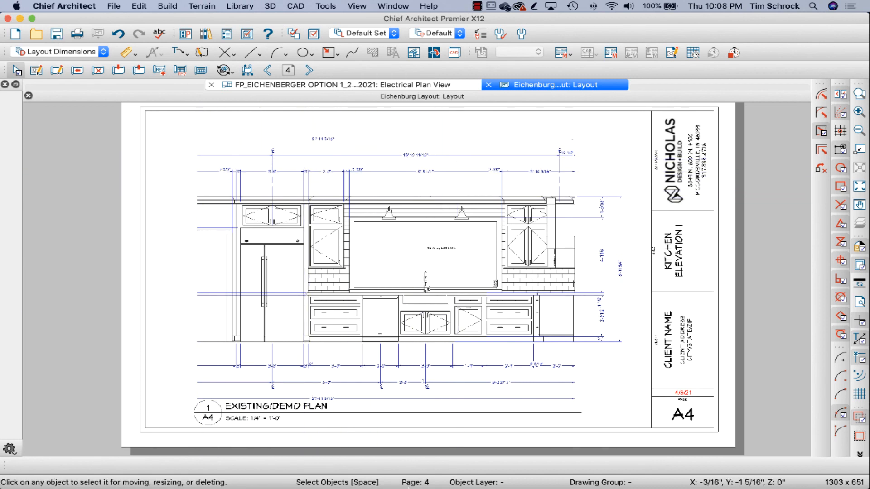
pyautogui.moveTo(354, 475)
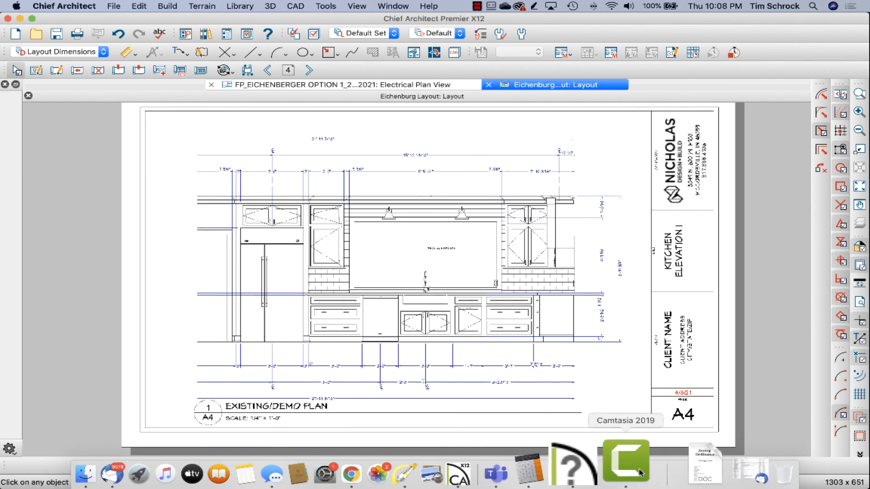